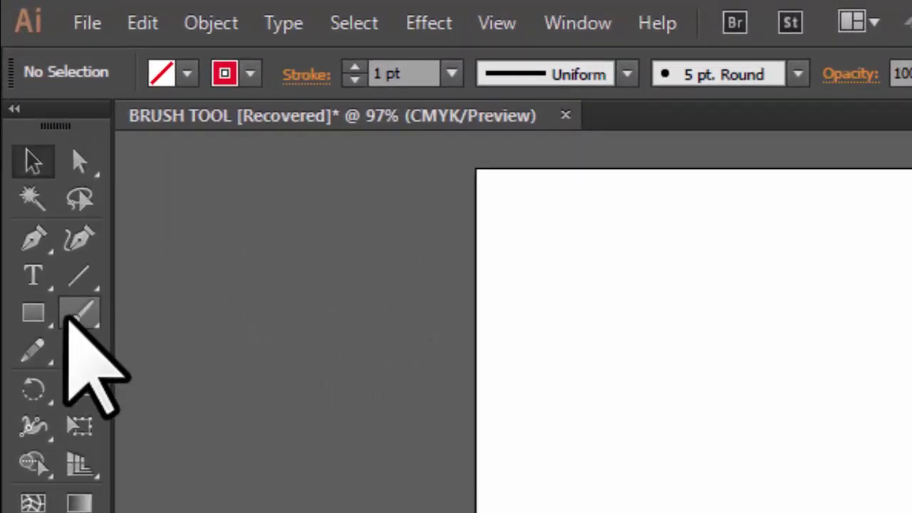
Switch to the Paintbrush tool (B) with the 5 pt. Round brush and 1 pt stroke.
{"action": "left_click", "coordinate": [69, 316]}
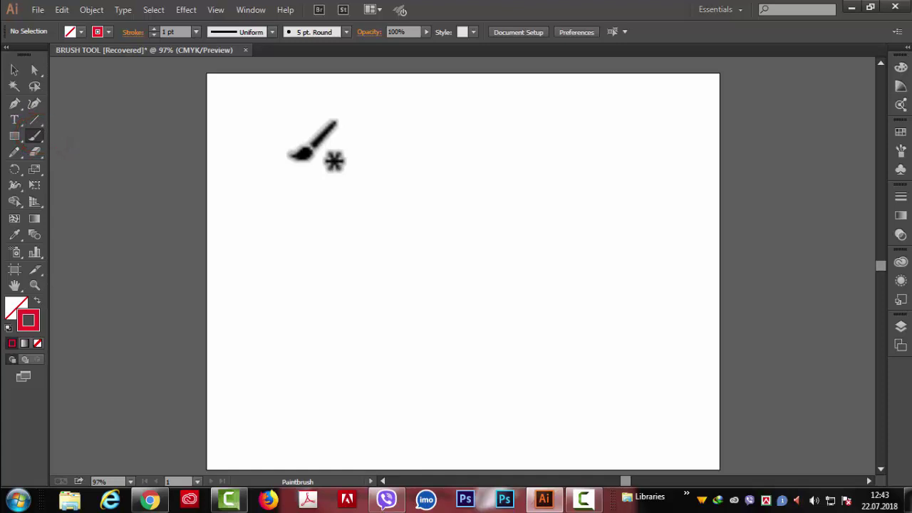
{"action": "key", "text": "b"}
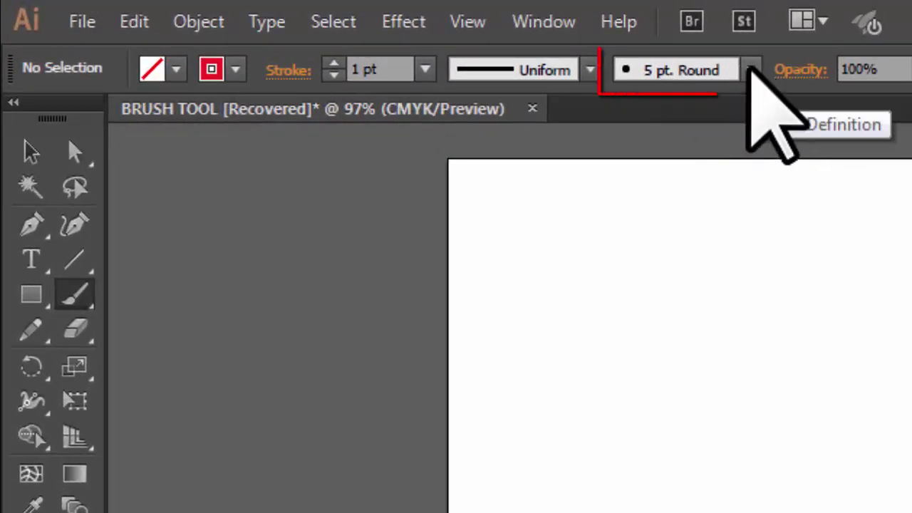
Paint a curving red stroke and a looped red stroke beside it on the artboard.
{"action": "left_click", "coordinate": [751, 71]}
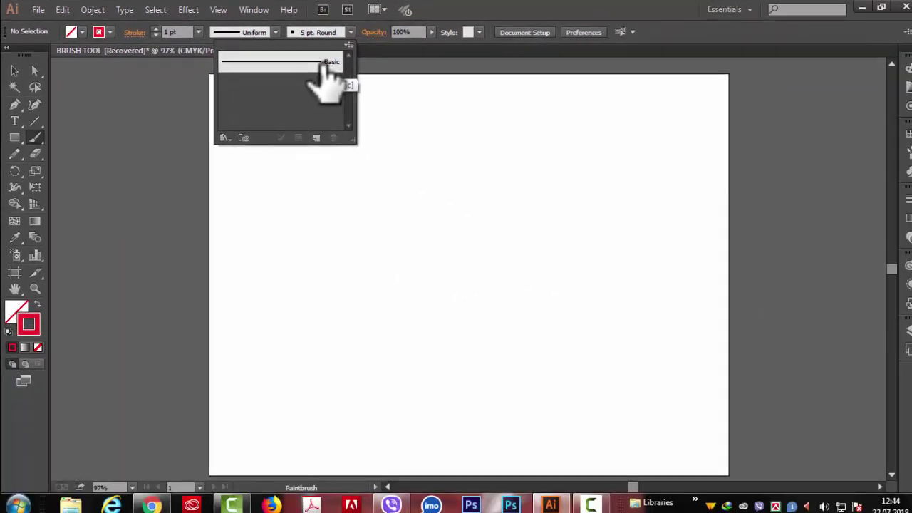
{"action": "left_click", "coordinate": [706, 27]}
{"action": "mouse_move", "coordinate": [314, 188]}
{"action": "left_mouse_down"}
{"action": "mouse_move", "coordinate": [383, 307]}
{"action": "mouse_move", "coordinate": [361, 337]}
{"action": "left_mouse_up"}
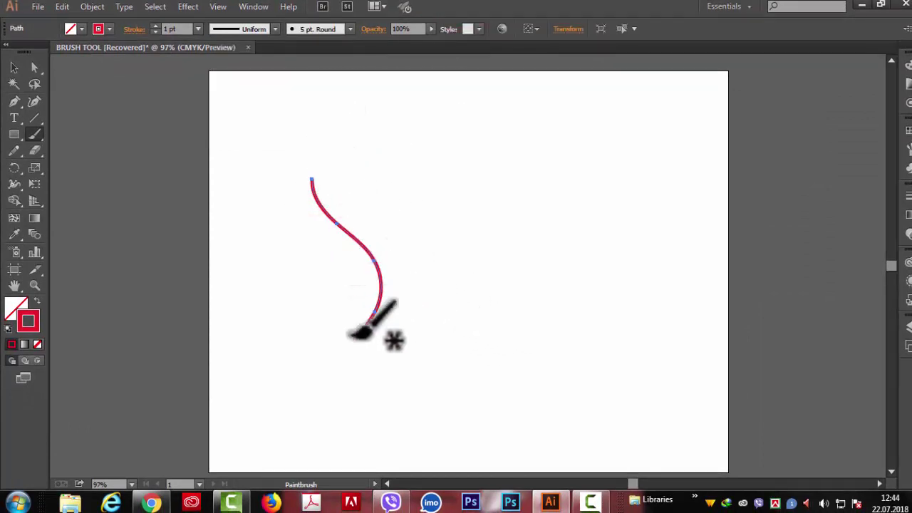
{"action": "left_click_drag", "start_coordinate": [366, 238], "coordinate": [385, 214]}
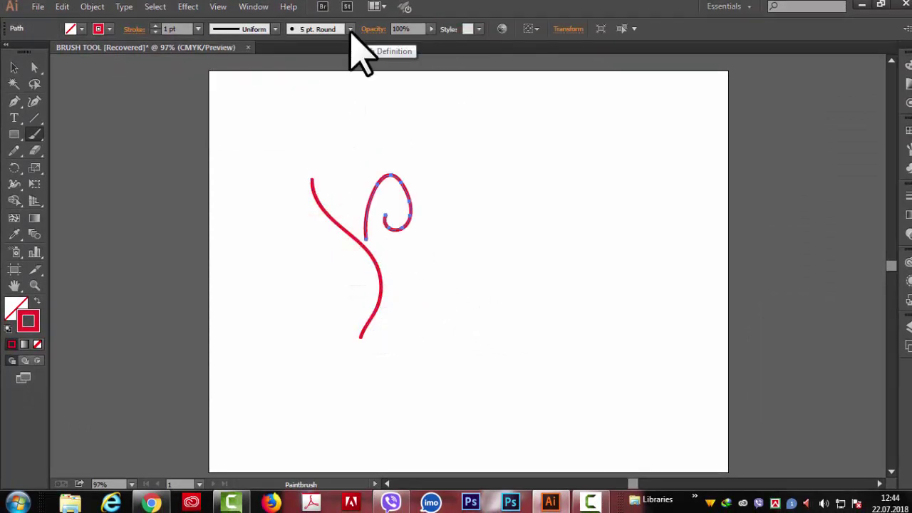
Give the looped stroke the Basic brush, then deselect it.
{"action": "left_click", "coordinate": [350, 28]}
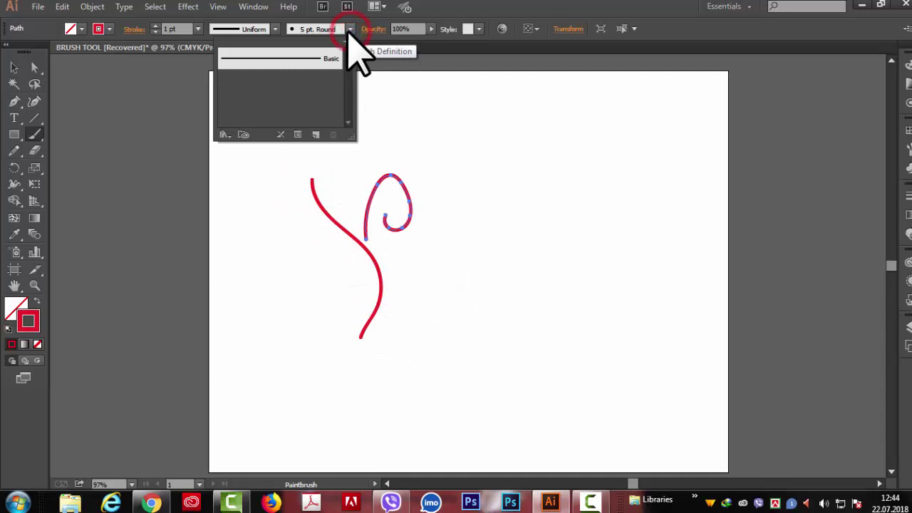
{"action": "left_click", "coordinate": [283, 60]}
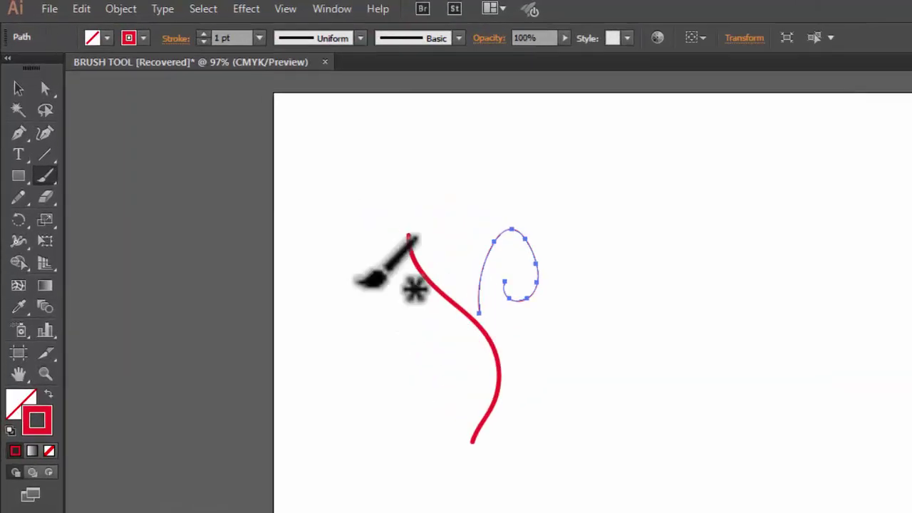
{"action": "key", "text": "v"}
{"action": "key", "text": "ctrl+shift+a"}
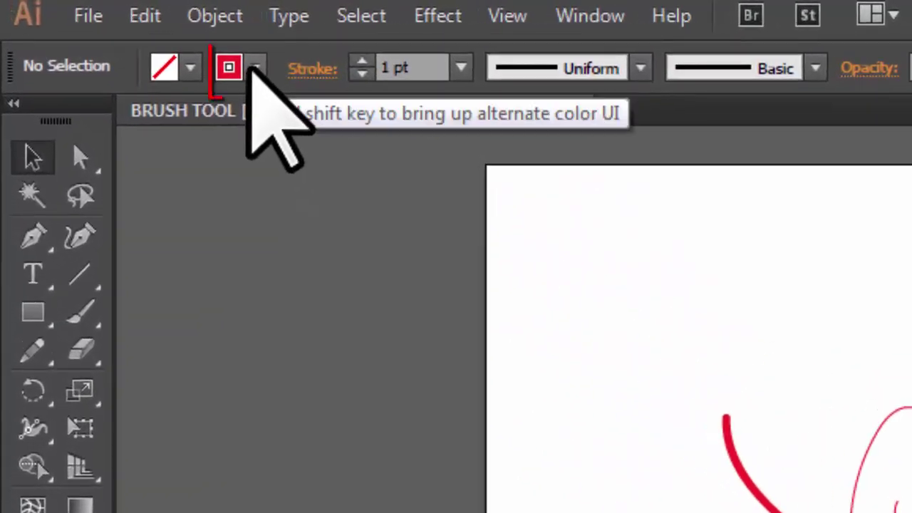
Set the stroke colour to cyan and paint an S-shaped wavy stroke right of the red ones.
{"action": "left_click", "coordinate": [218, 57]}
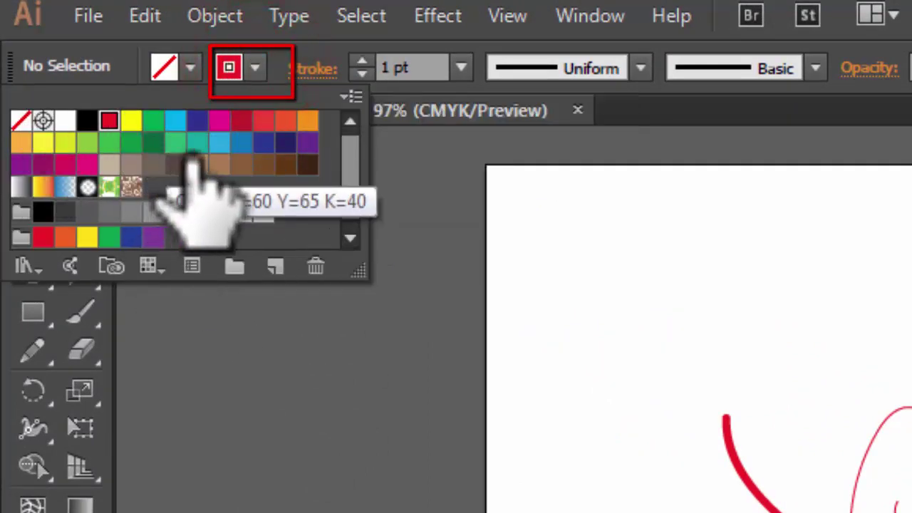
{"action": "left_click", "coordinate": [176, 121]}
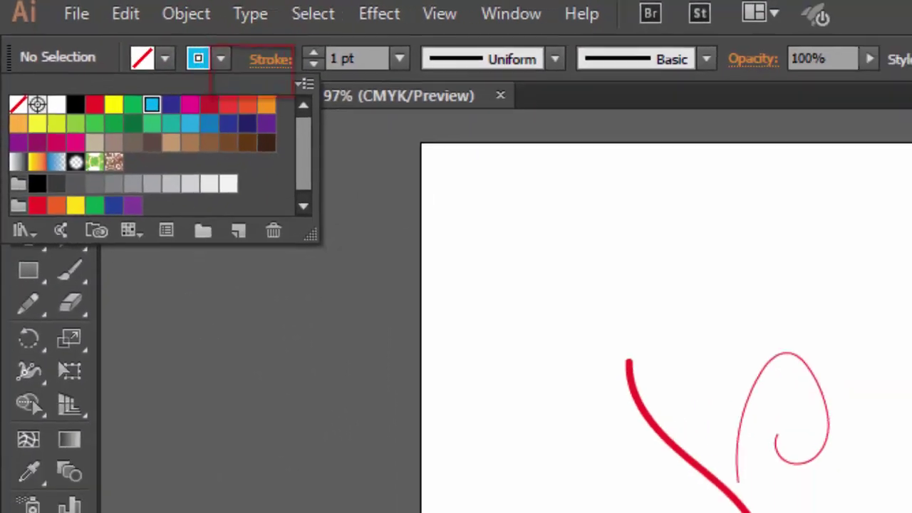
{"action": "key", "text": "Escape"}
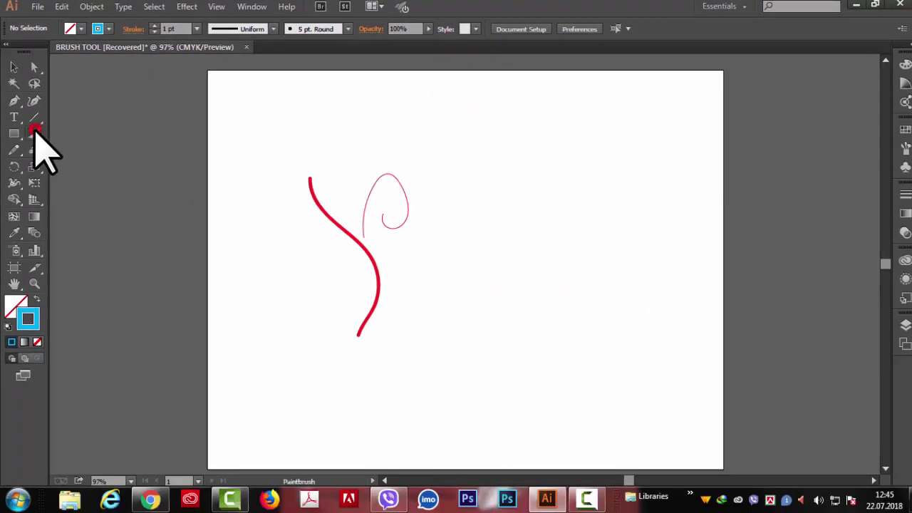
{"action": "left_click", "coordinate": [34, 132]}
{"action": "left_click_drag", "start_coordinate": [484, 123], "coordinate": [491, 323]}
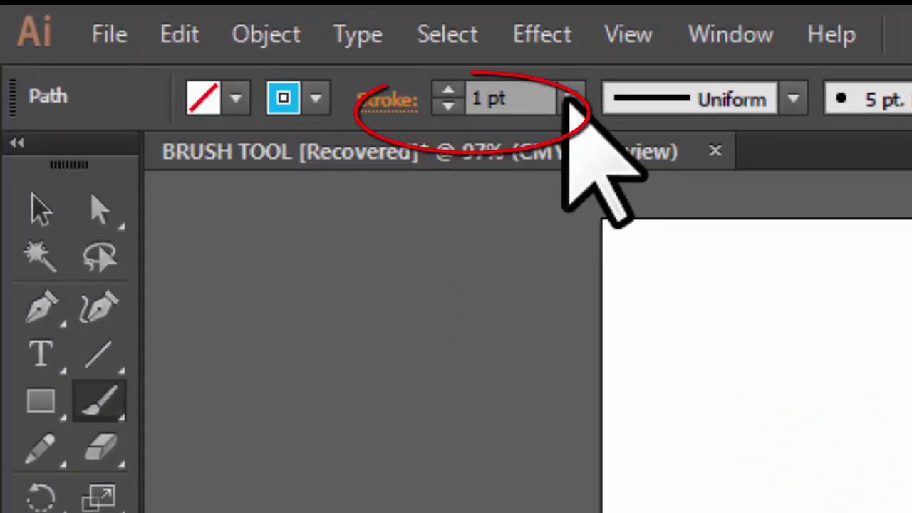
Open the Stroke panel from the dock and expand it to show all stroke options.
{"action": "left_click", "coordinate": [570, 101]}
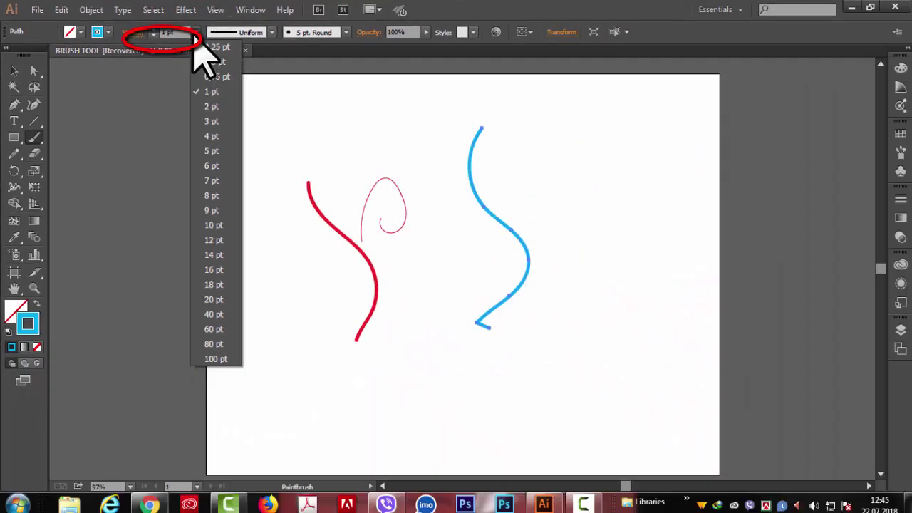
{"action": "left_click", "coordinate": [194, 42]}
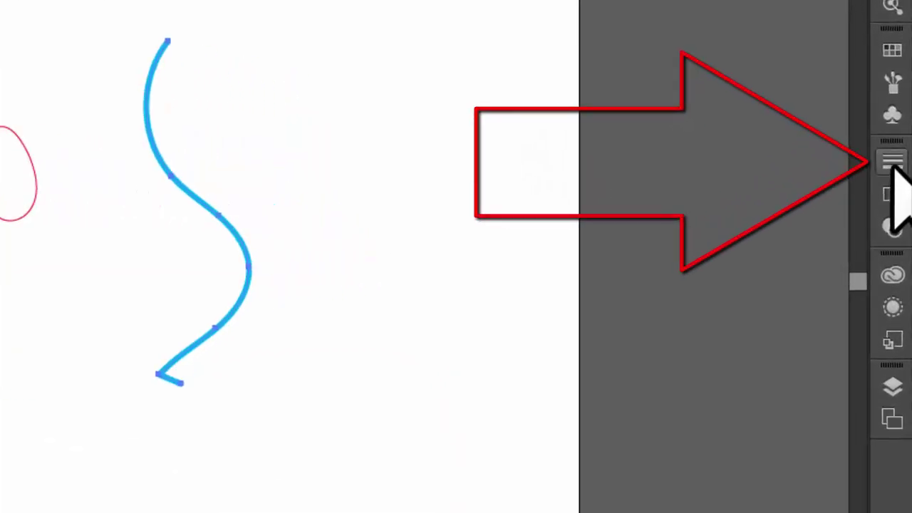
{"action": "left_click", "coordinate": [893, 163]}
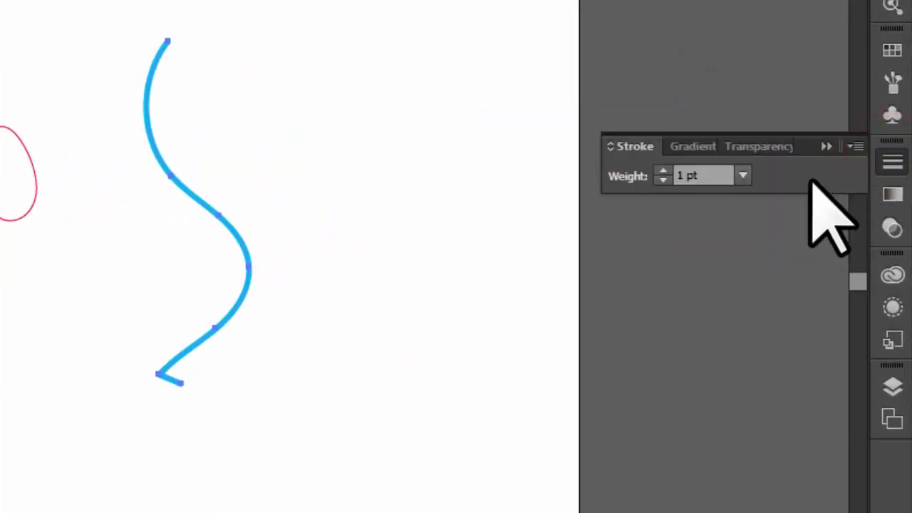
{"action": "left_click", "coordinate": [855, 146]}
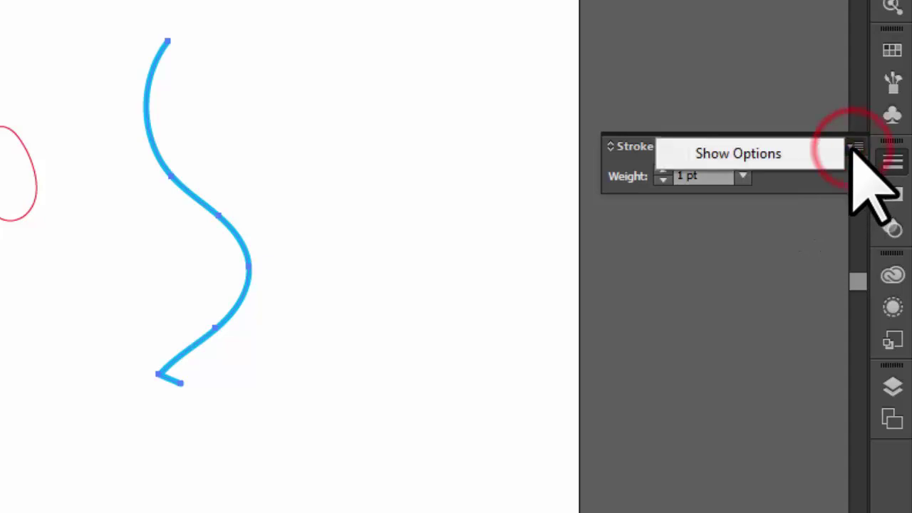
{"action": "left_click", "coordinate": [756, 152]}
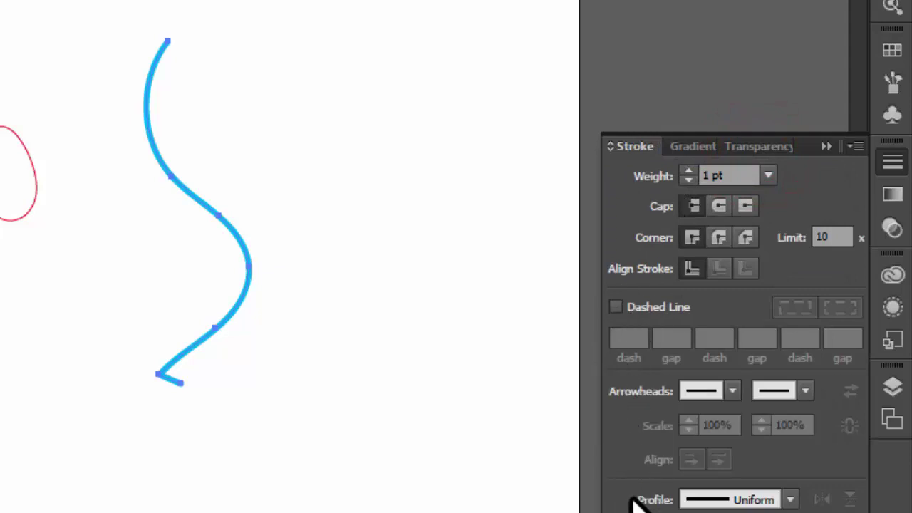
{"action": "left_click", "coordinate": [858, 146]}
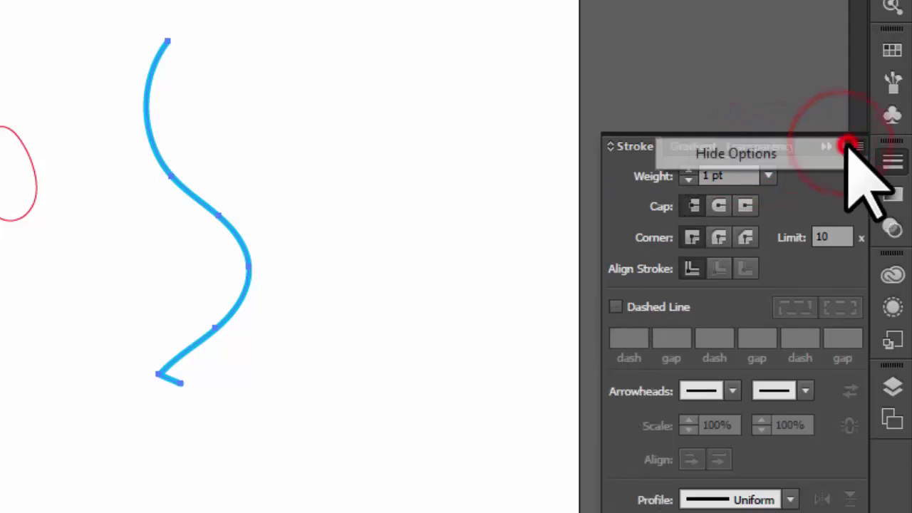
{"action": "left_click", "coordinate": [720, 153]}
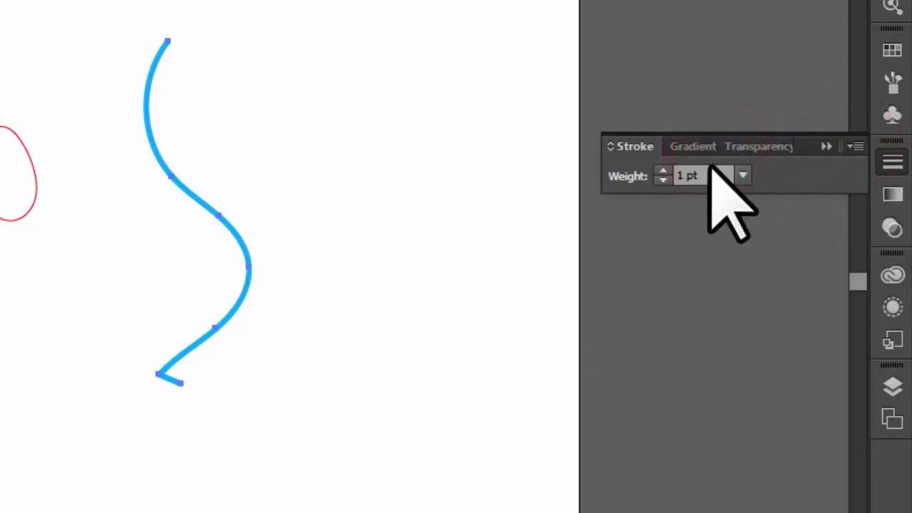
{"action": "left_click", "coordinate": [610, 146]}
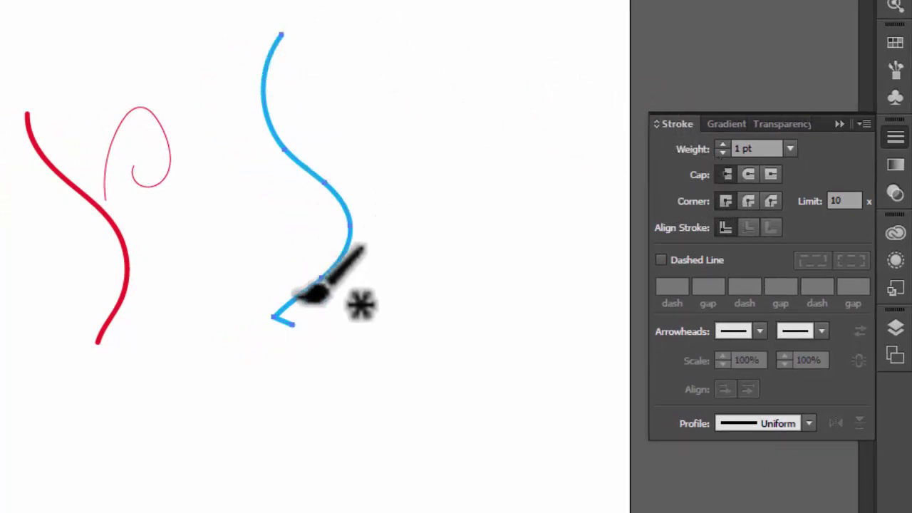
Try heavier weights on the cyan stroke, then return it to 1 pt.
{"action": "left_click", "coordinate": [723, 145]}
{"action": "left_click", "coordinate": [723, 144]}
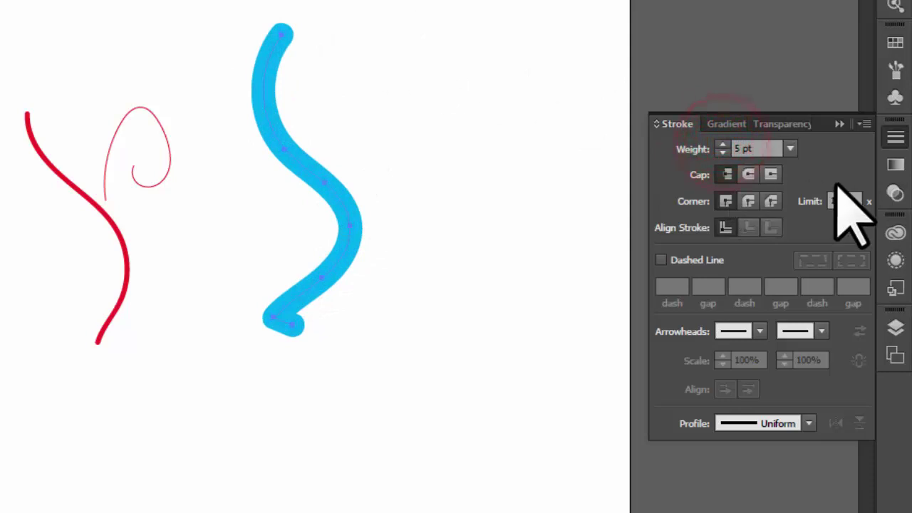
{"action": "left_click", "coordinate": [723, 145]}
{"action": "left_click", "coordinate": [723, 152]}
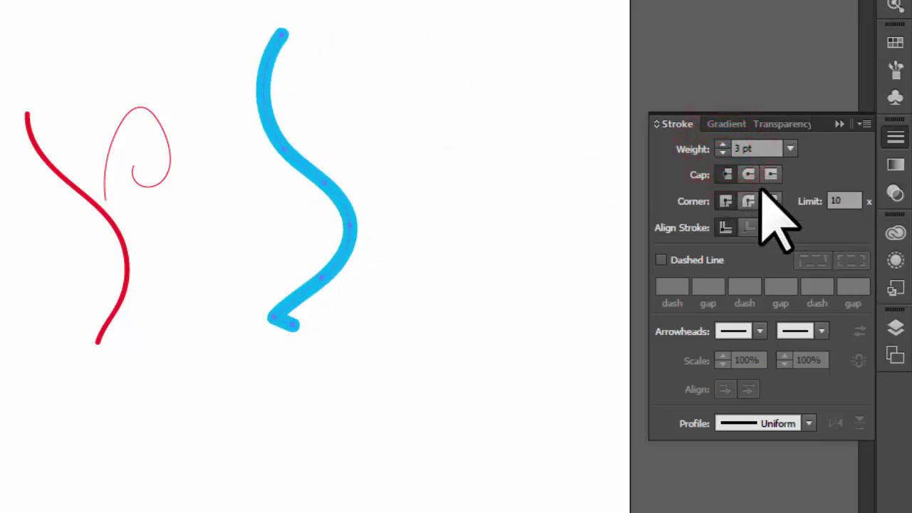
{"action": "left_click", "coordinate": [722, 153]}
{"action": "left_click", "coordinate": [723, 152]}
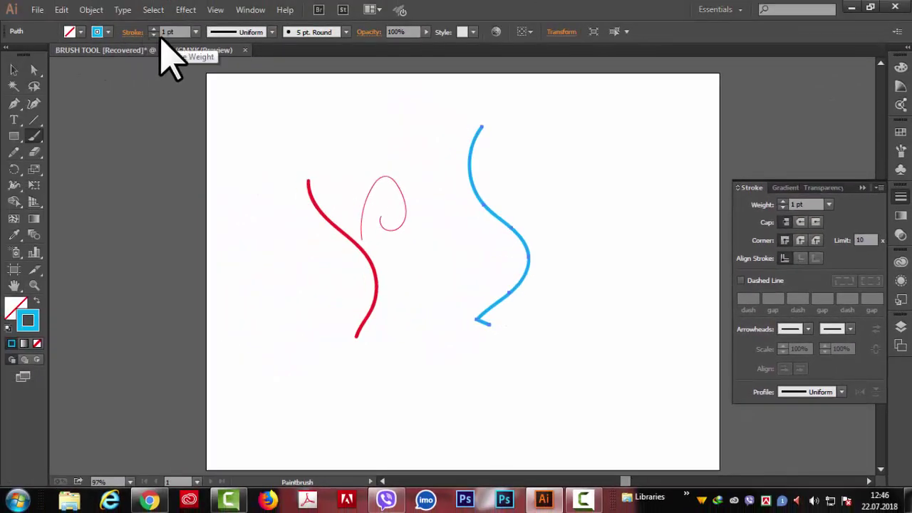
Set the cyan stroke to 6 pt, clear the strokes, and return to the Paintbrush.
{"action": "left_click", "coordinate": [783, 202]}
{"action": "left_click", "coordinate": [783, 201]}
{"action": "left_click", "coordinate": [783, 202]}
{"action": "left_click", "coordinate": [784, 201]}
{"action": "left_click", "coordinate": [784, 202]}
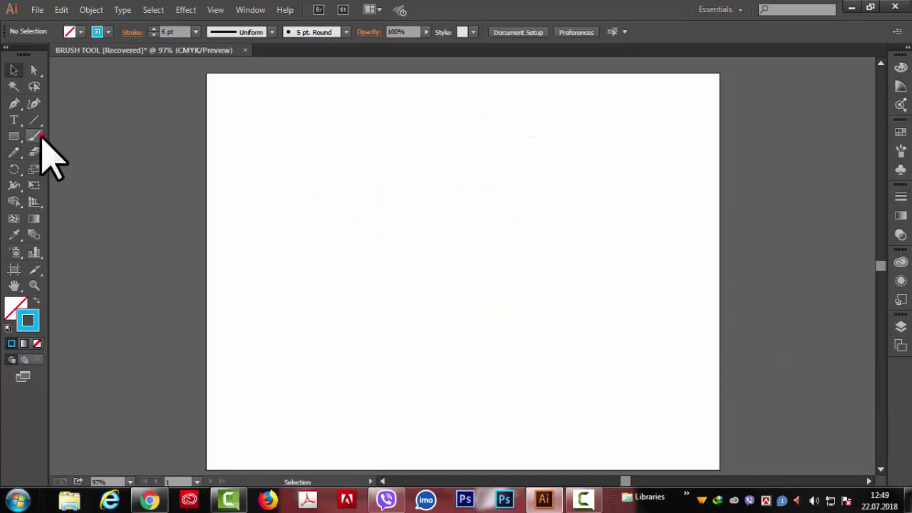
{"action": "left_click", "coordinate": [38, 137]}
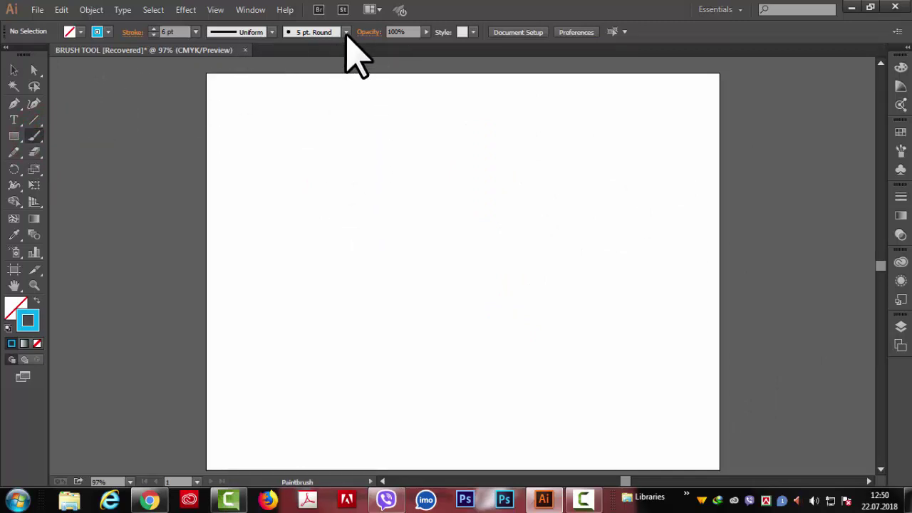
Show Calligraphic Brushes in the brush definition list and reopen its options menu.
{"action": "left_click", "coordinate": [347, 32]}
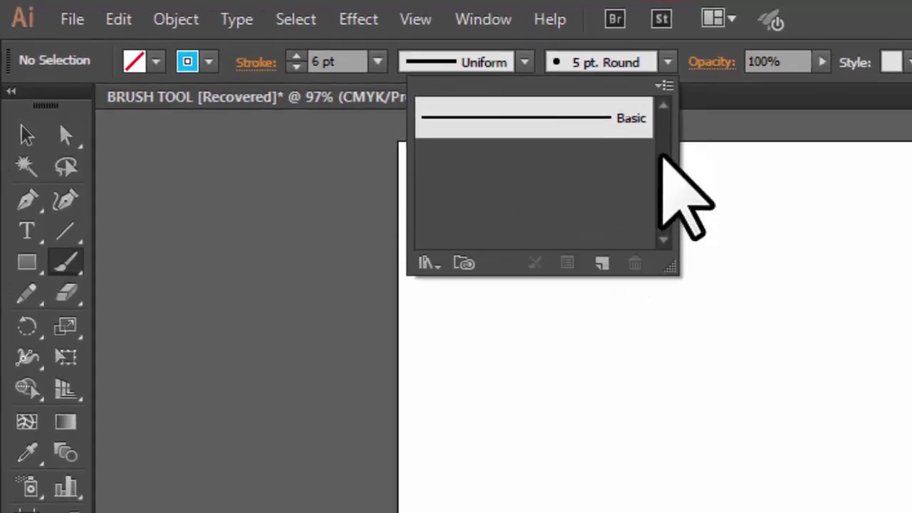
{"action": "left_click", "coordinate": [666, 86]}
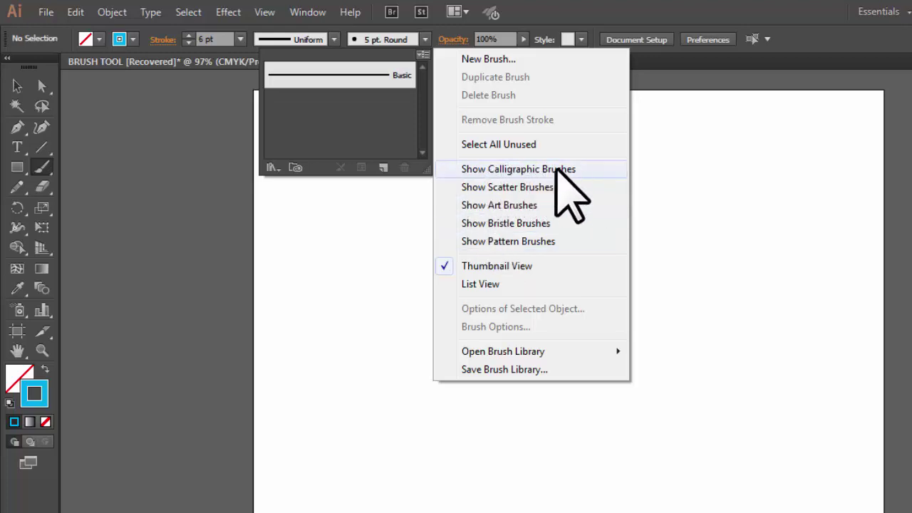
{"action": "left_click", "coordinate": [522, 168]}
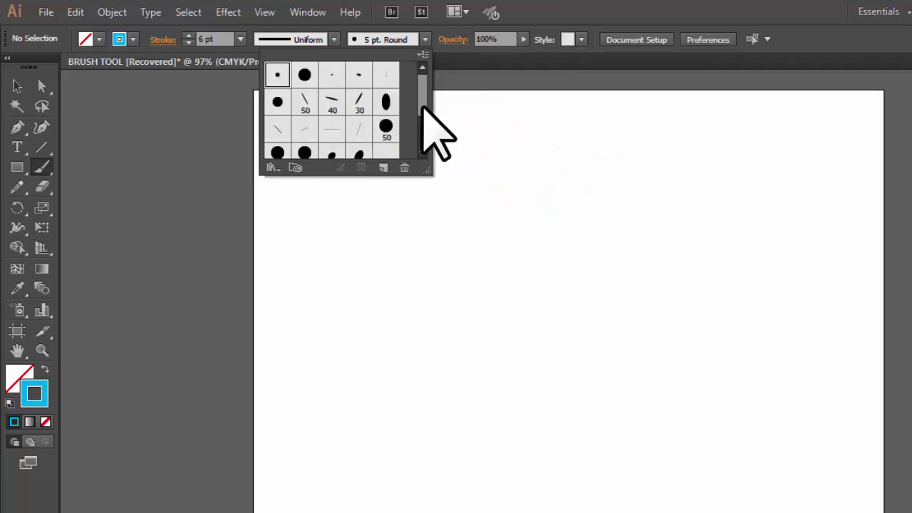
{"action": "mouse_move", "coordinate": [424, 112]}
{"action": "left_mouse_down"}
{"action": "mouse_move", "coordinate": [420, 149]}
{"action": "mouse_move", "coordinate": [424, 109]}
{"action": "mouse_move", "coordinate": [424, 137]}
{"action": "left_mouse_up"}
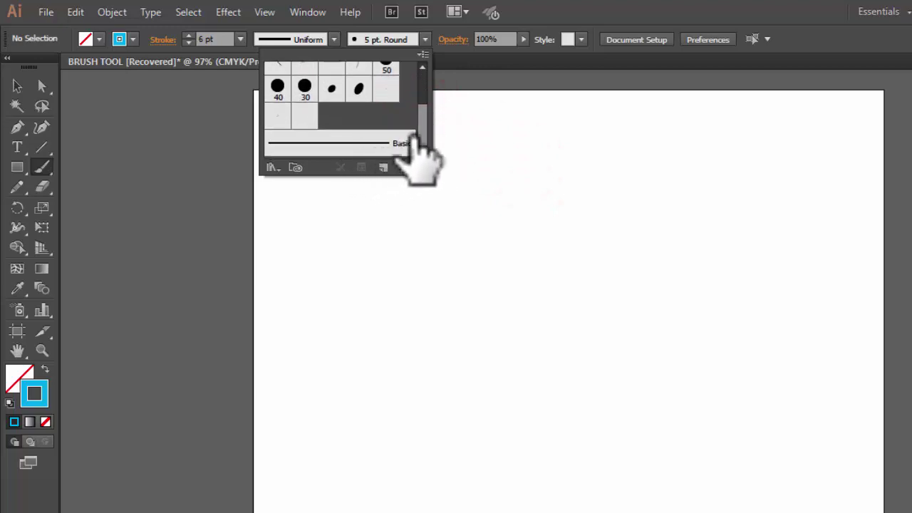
{"action": "scroll", "coordinate": [336, 121], "scroll_direction": "up", "scroll_amount": 3}
{"action": "left_click", "coordinate": [423, 55]}
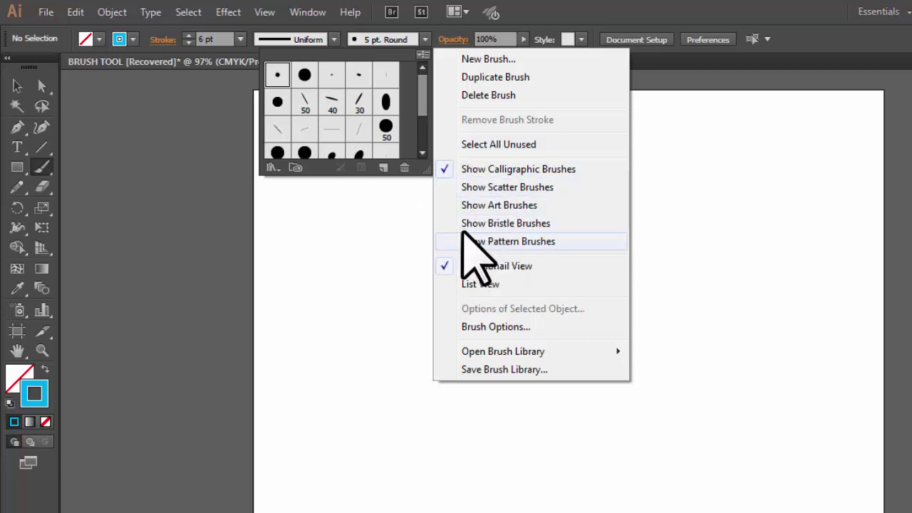
{"action": "left_click", "coordinate": [452, 207]}
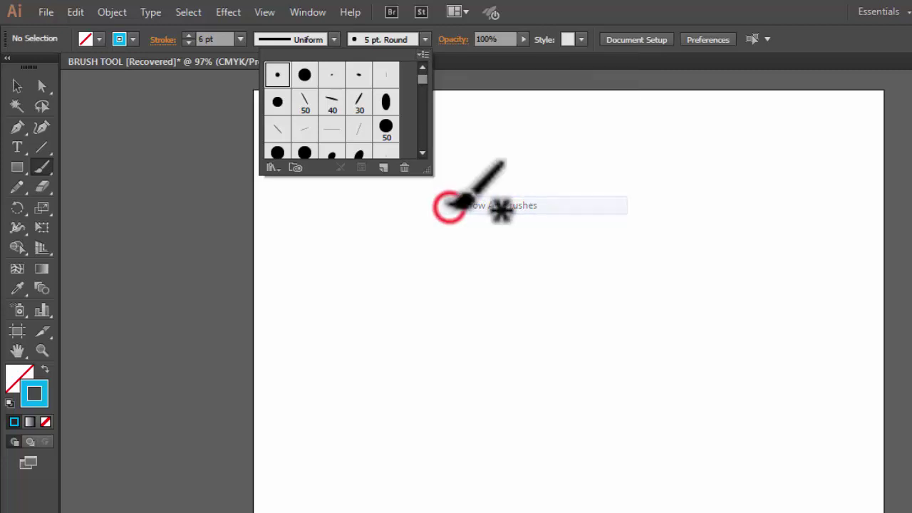
{"action": "scroll", "coordinate": [421, 136], "scroll_direction": "down", "scroll_amount": 5}
{"action": "scroll", "coordinate": [403, 141], "scroll_direction": "down", "scroll_amount": 5}
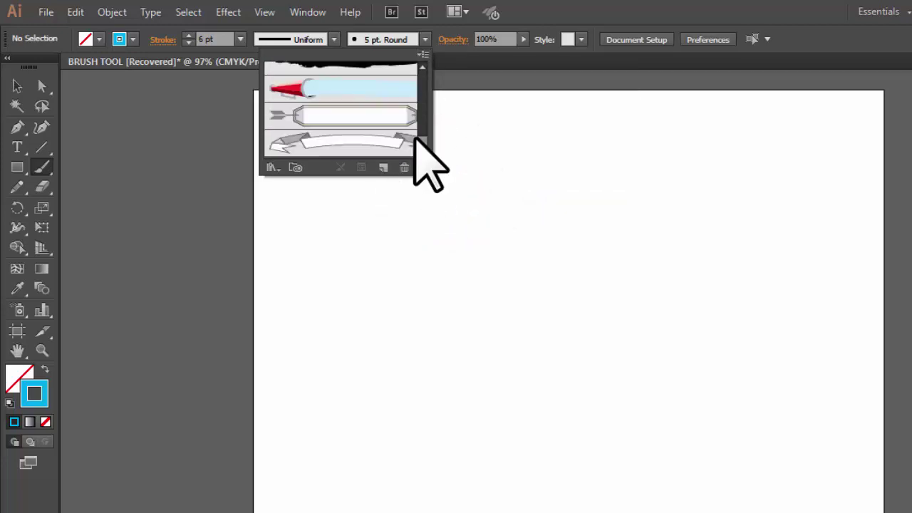
{"action": "mouse_move", "coordinate": [429, 173]}
{"action": "left_mouse_down"}
{"action": "mouse_move", "coordinate": [421, 432]}
{"action": "mouse_move", "coordinate": [430, 442]}
{"action": "left_mouse_up"}
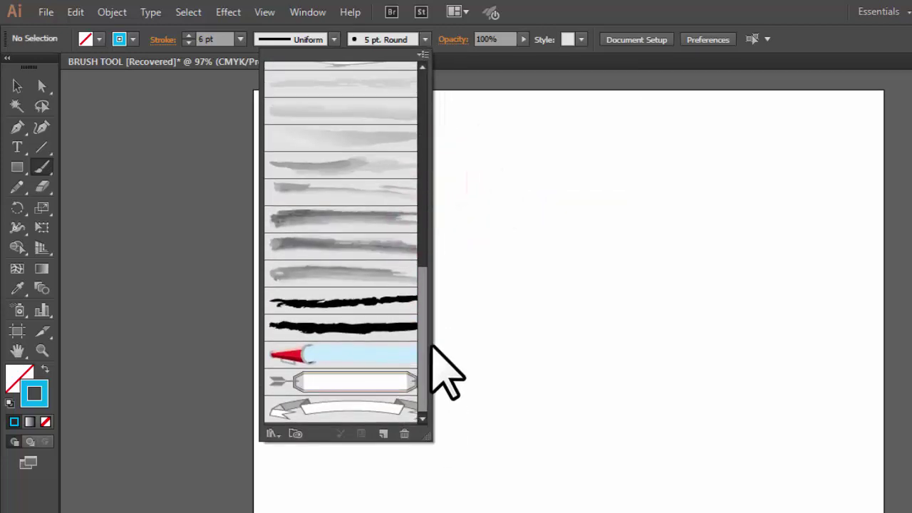
{"action": "mouse_move", "coordinate": [418, 360]}
{"action": "left_mouse_down"}
{"action": "mouse_move", "coordinate": [428, 275]}
{"action": "mouse_move", "coordinate": [315, 112]}
{"action": "left_mouse_up"}
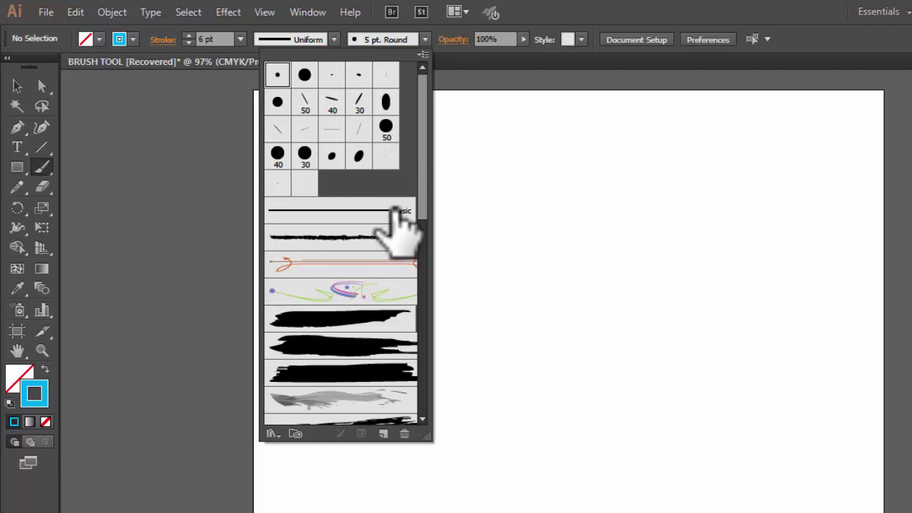
{"action": "left_click", "coordinate": [423, 54]}
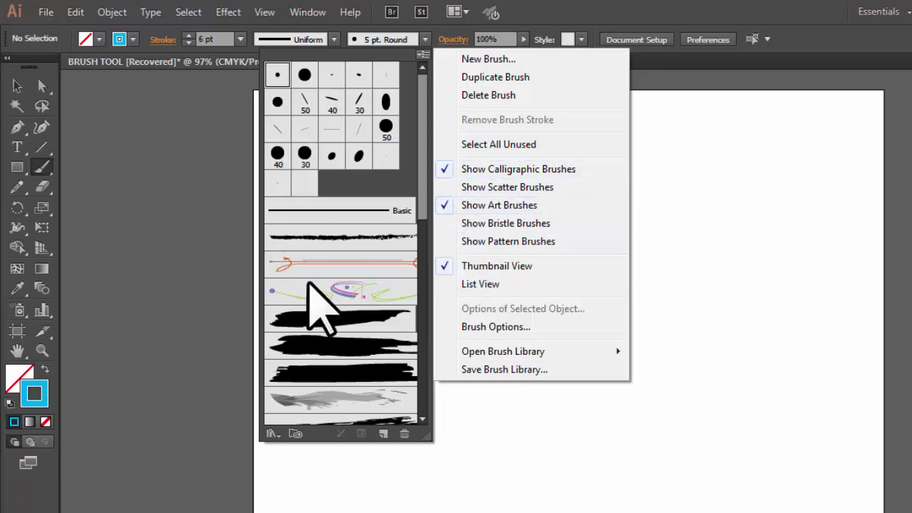
{"action": "left_click", "coordinate": [447, 241]}
{"action": "mouse_move", "coordinate": [423, 159]}
{"action": "left_mouse_down"}
{"action": "mouse_move", "coordinate": [444, 224]}
{"action": "mouse_move", "coordinate": [437, 400]}
{"action": "left_mouse_up"}
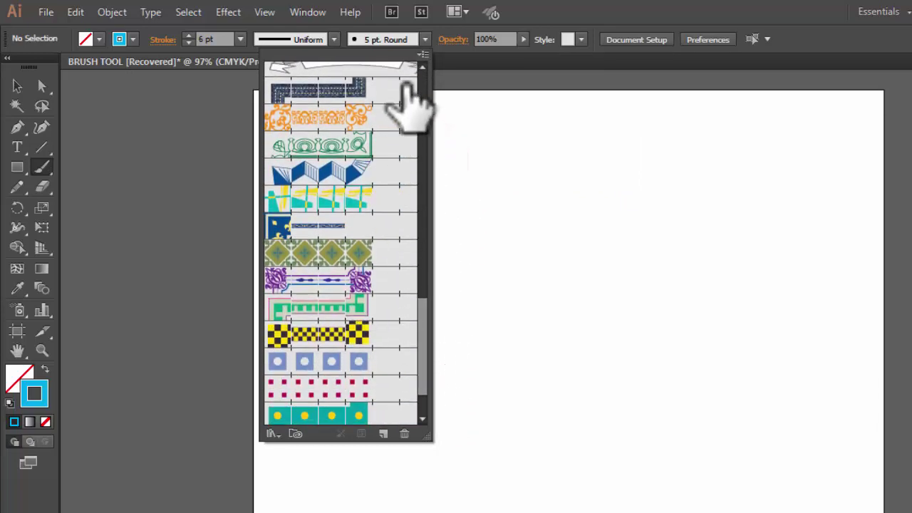
{"action": "left_click", "coordinate": [424, 55]}
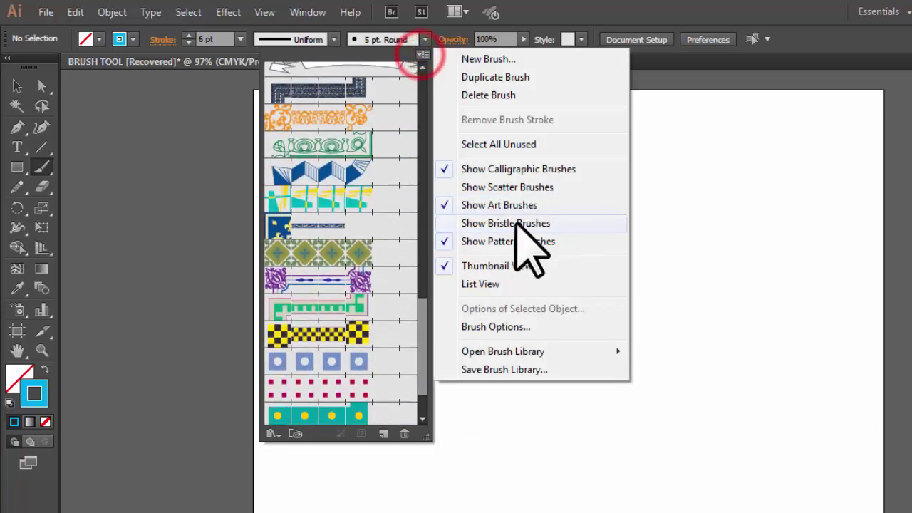
{"action": "left_click", "coordinate": [444, 242]}
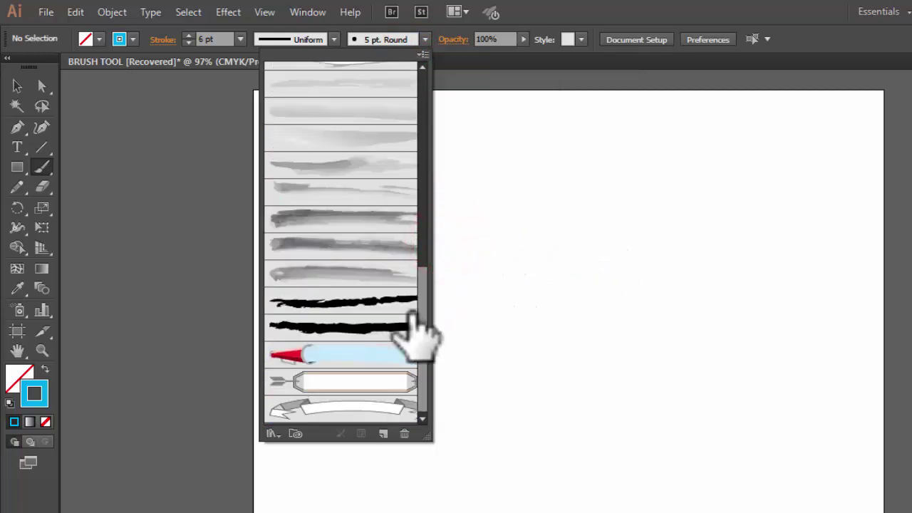
{"action": "left_click_drag", "start_coordinate": [421, 319], "coordinate": [428, 82]}
{"action": "left_click", "coordinate": [424, 55]}
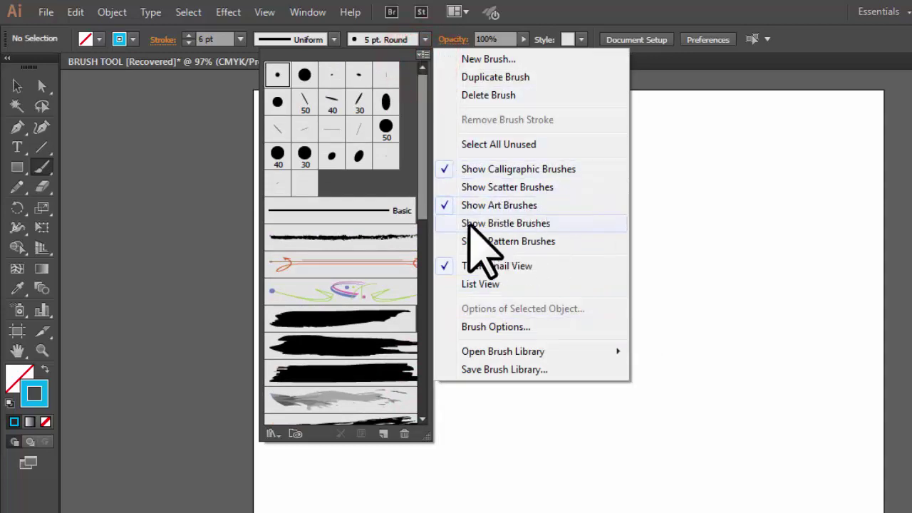
{"action": "left_click", "coordinate": [426, 40]}
{"action": "left_click", "coordinate": [426, 39]}
Choose the 15 pt. Round brush with a black stroke at 1 pt weight.
{"action": "left_click", "coordinate": [425, 40]}
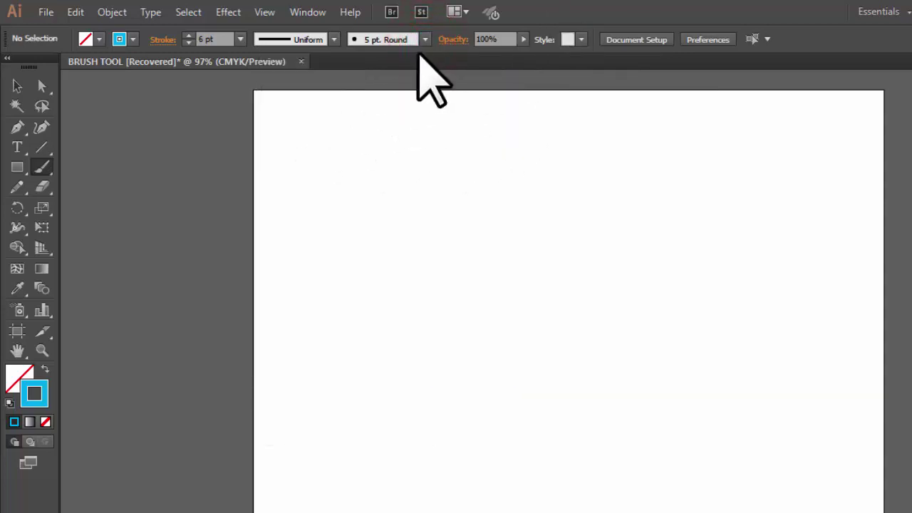
{"action": "left_click", "coordinate": [426, 39]}
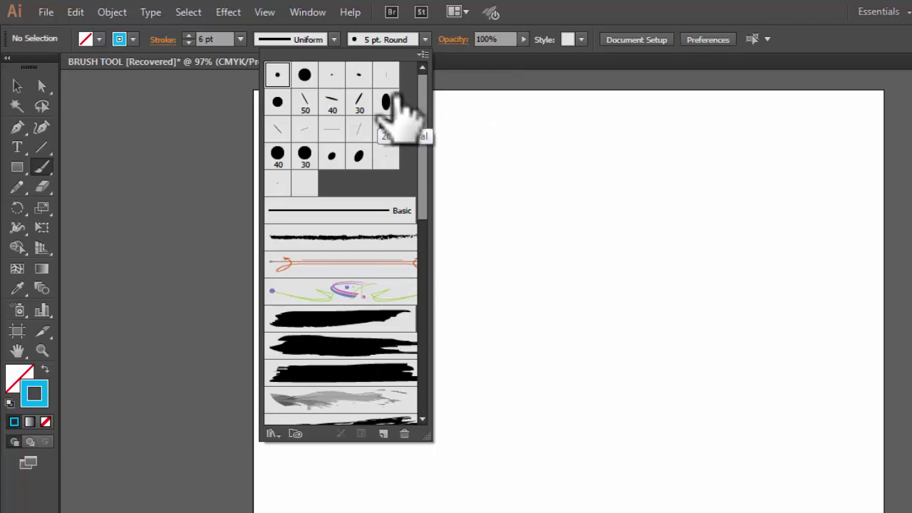
{"action": "left_click", "coordinate": [305, 74]}
{"action": "left_click", "coordinate": [651, 10]}
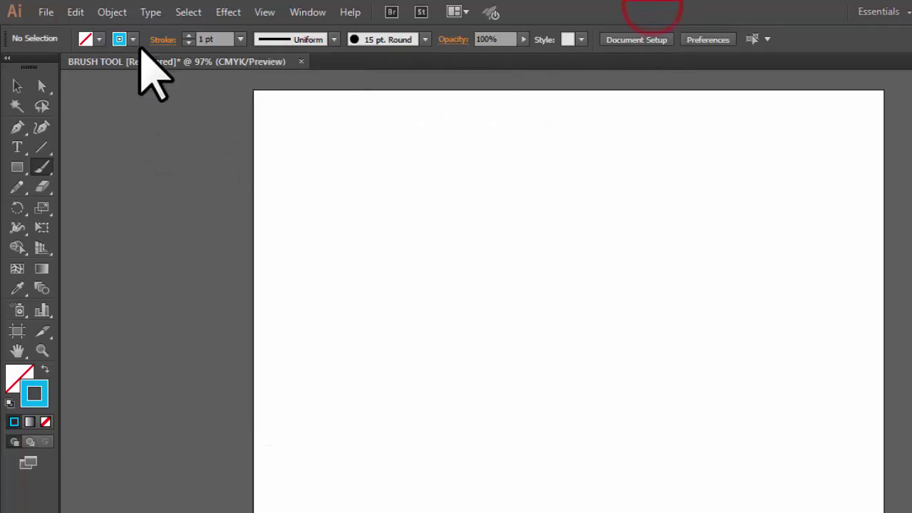
{"action": "left_click", "coordinate": [133, 40]}
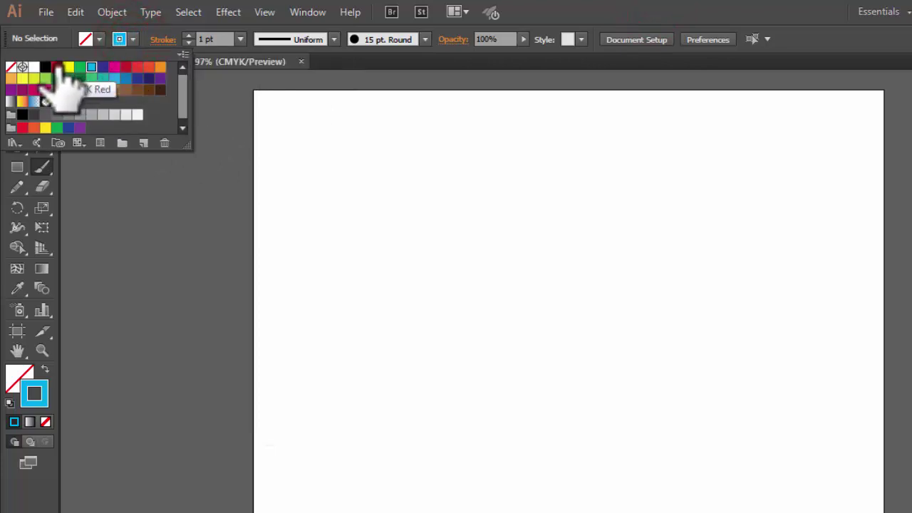
{"action": "left_click", "coordinate": [45, 66]}
{"action": "left_click", "coordinate": [678, 6]}
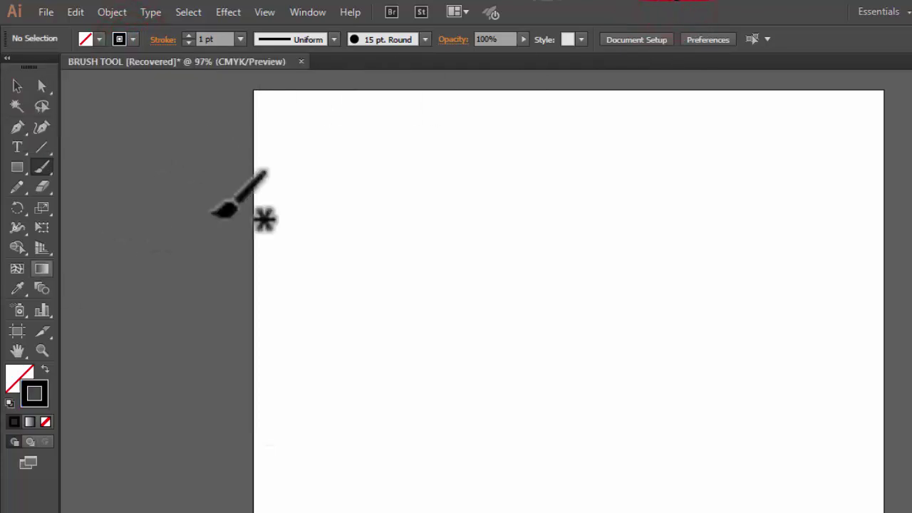
{"action": "left_click", "coordinate": [240, 39]}
{"action": "left_click", "coordinate": [261, 112]}
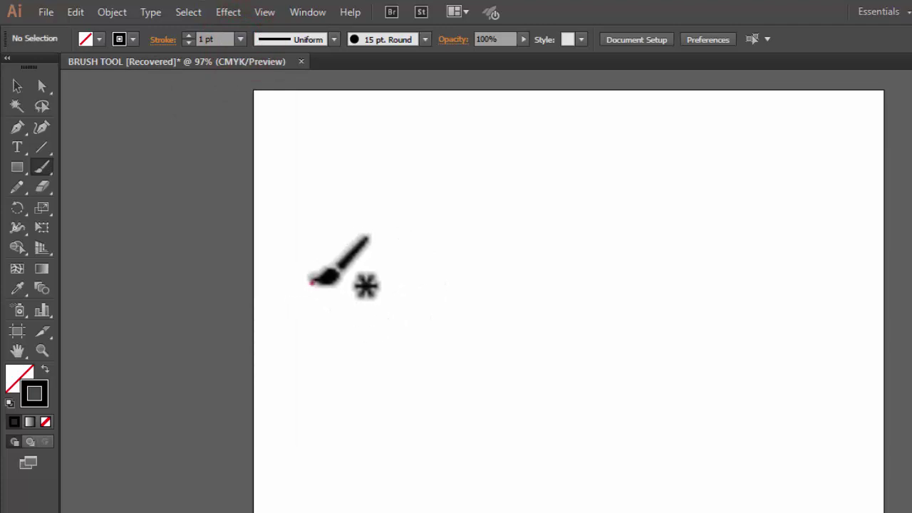
Paint the letters of "বাংলা" and marquee-select all the strokes.
{"action": "mouse_move", "coordinate": [312, 282]}
{"action": "left_mouse_down"}
{"action": "mouse_move", "coordinate": [392, 235]}
{"action": "mouse_move", "coordinate": [379, 315]}
{"action": "mouse_move", "coordinate": [297, 368]}
{"action": "mouse_move", "coordinate": [400, 420]}
{"action": "mouse_move", "coordinate": [410, 475]}
{"action": "mouse_move", "coordinate": [416, 293]}
{"action": "left_mouse_up"}
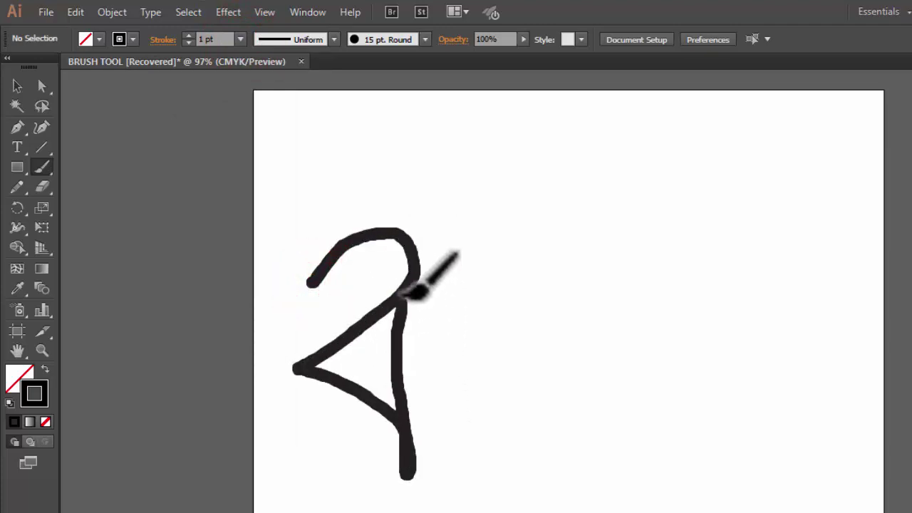
{"action": "left_click_drag", "start_coordinate": [433, 235], "coordinate": [442, 508]}
{"action": "left_click_drag", "start_coordinate": [485, 241], "coordinate": [479, 246]}
{"action": "left_click_drag", "start_coordinate": [460, 362], "coordinate": [563, 505]}
{"action": "mouse_move", "coordinate": [602, 432]}
{"action": "left_mouse_down"}
{"action": "mouse_move", "coordinate": [574, 311]}
{"action": "mouse_move", "coordinate": [625, 370]}
{"action": "mouse_move", "coordinate": [619, 387]}
{"action": "mouse_move", "coordinate": [665, 331]}
{"action": "mouse_move", "coordinate": [685, 429]}
{"action": "mouse_move", "coordinate": [674, 208]}
{"action": "left_mouse_up"}
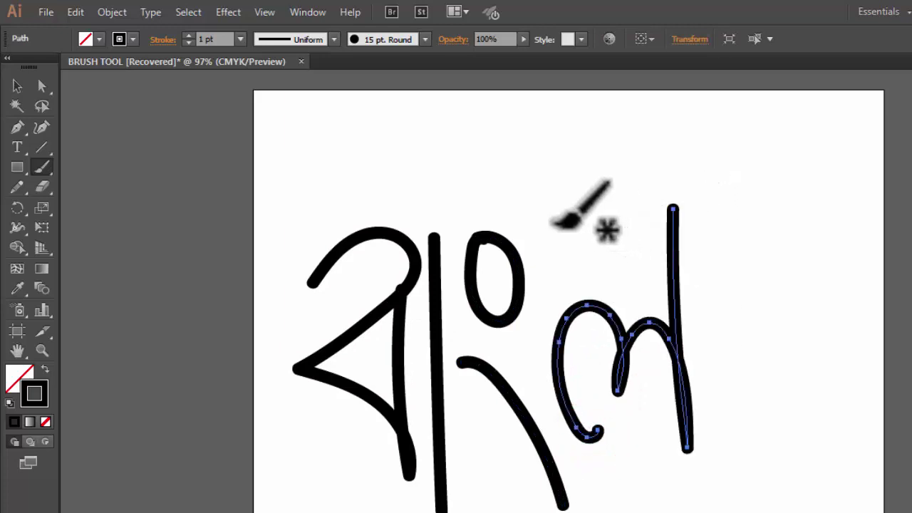
{"action": "mouse_move", "coordinate": [542, 223]}
{"action": "left_mouse_down"}
{"action": "mouse_move", "coordinate": [652, 217]}
{"action": "mouse_move", "coordinate": [707, 271]}
{"action": "mouse_move", "coordinate": [718, 487]}
{"action": "left_mouse_up"}
{"action": "scroll", "coordinate": [777, 342], "scroll_direction": "down", "scroll_amount": 1}
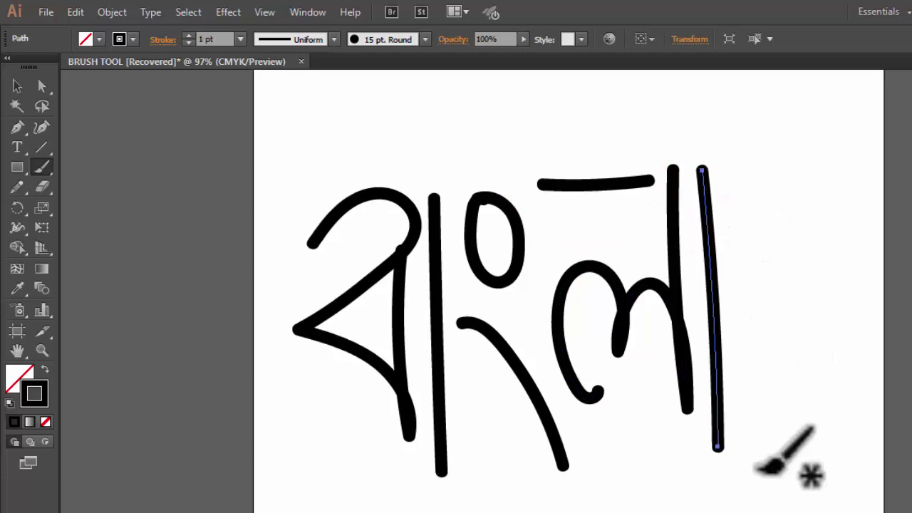
{"action": "key", "text": "v"}
{"action": "left_click_drag", "start_coordinate": [254, 143], "coordinate": [780, 496]}
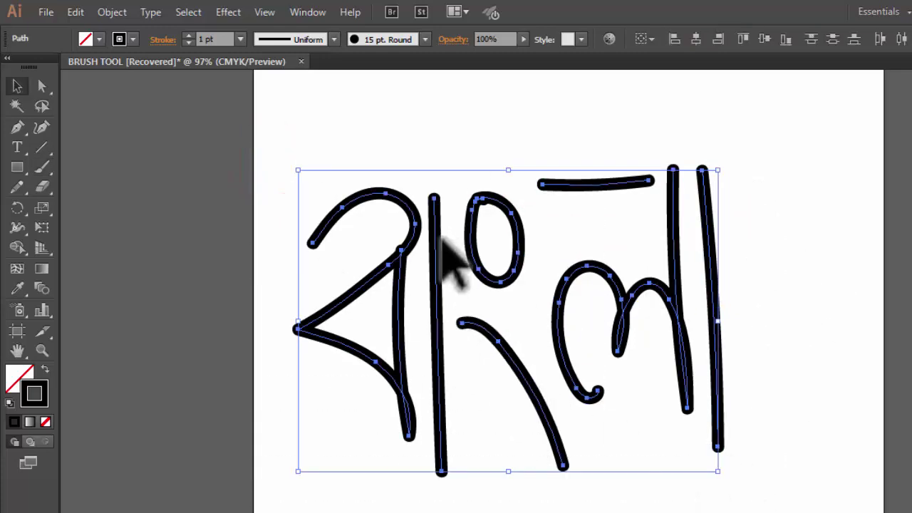
Move the lettering up and to the right, then reselect all its strokes.
{"action": "left_click_drag", "start_coordinate": [435, 251], "coordinate": [500, 206]}
{"action": "scroll", "coordinate": [866, 330], "scroll_direction": "up", "scroll_amount": 1}
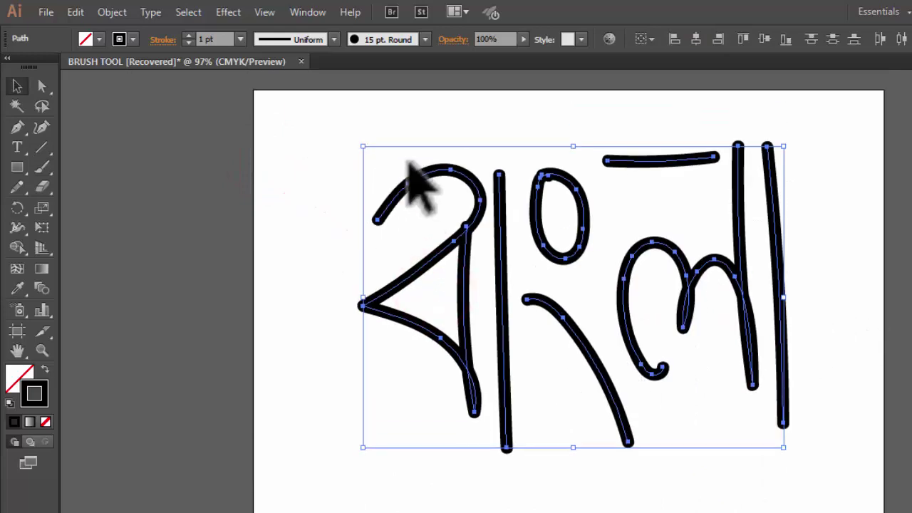
{"action": "left_click", "coordinate": [665, 113]}
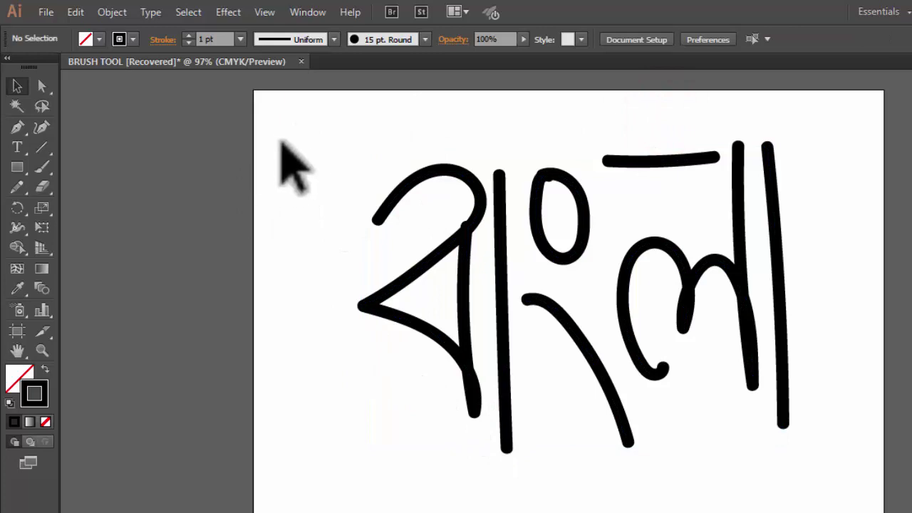
{"action": "mouse_move", "coordinate": [283, 140]}
{"action": "left_mouse_down"}
{"action": "mouse_move", "coordinate": [772, 512]}
{"action": "mouse_move", "coordinate": [831, 496]}
{"action": "left_mouse_up"}
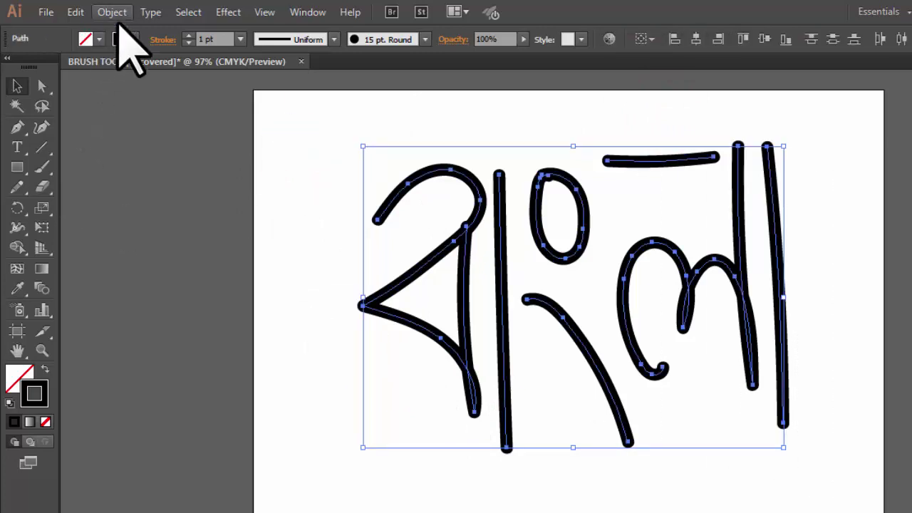
Try red and orange stroke colours before settling on dark blue.
{"action": "left_click", "coordinate": [132, 39]}
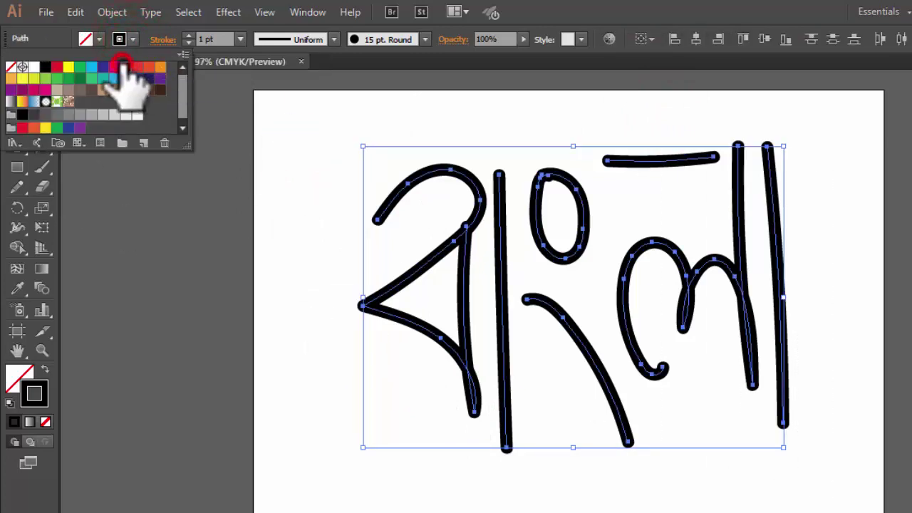
{"action": "left_click", "coordinate": [125, 66]}
{"action": "left_click", "coordinate": [158, 67]}
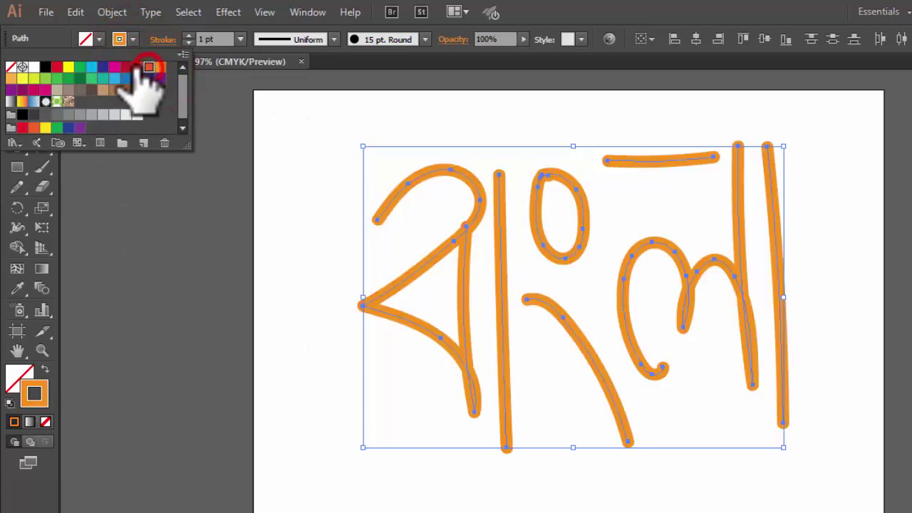
{"action": "left_click", "coordinate": [137, 67]}
{"action": "left_click", "coordinate": [105, 67]}
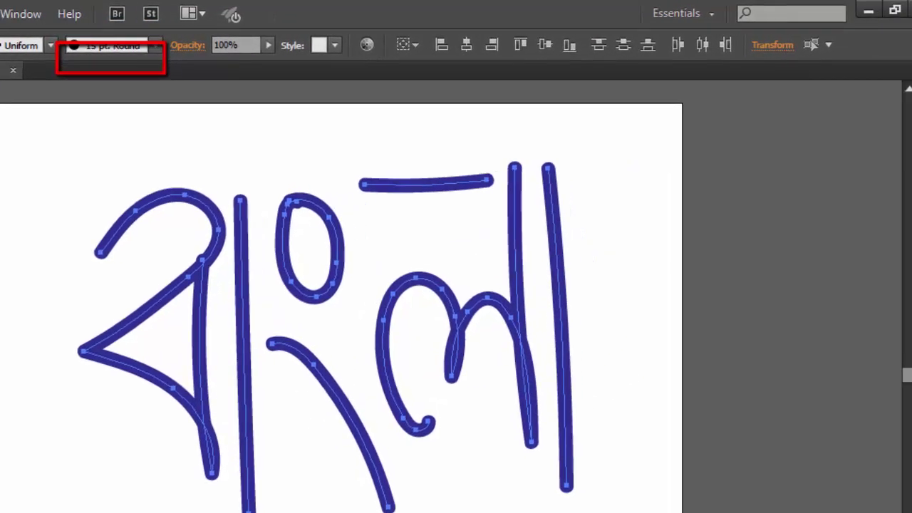
Expand the Brushes panel in the dock and marquee-select all the Bangla strokes.
{"action": "key", "text": "ctrl+shift+a"}
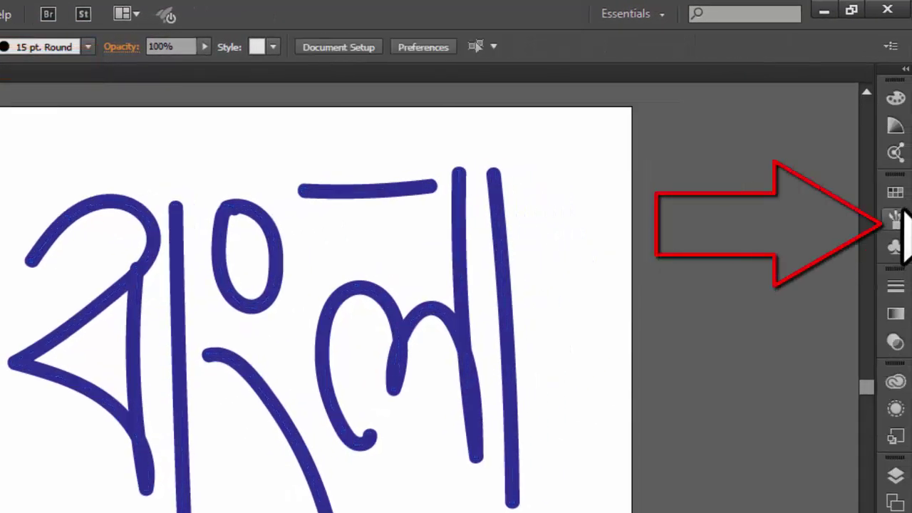
{"action": "left_click", "coordinate": [897, 218]}
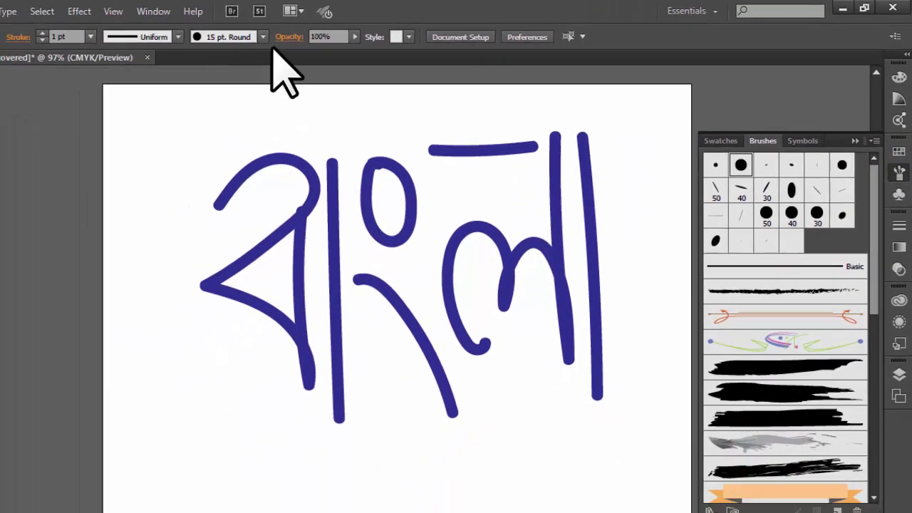
{"action": "left_click", "coordinate": [263, 37]}
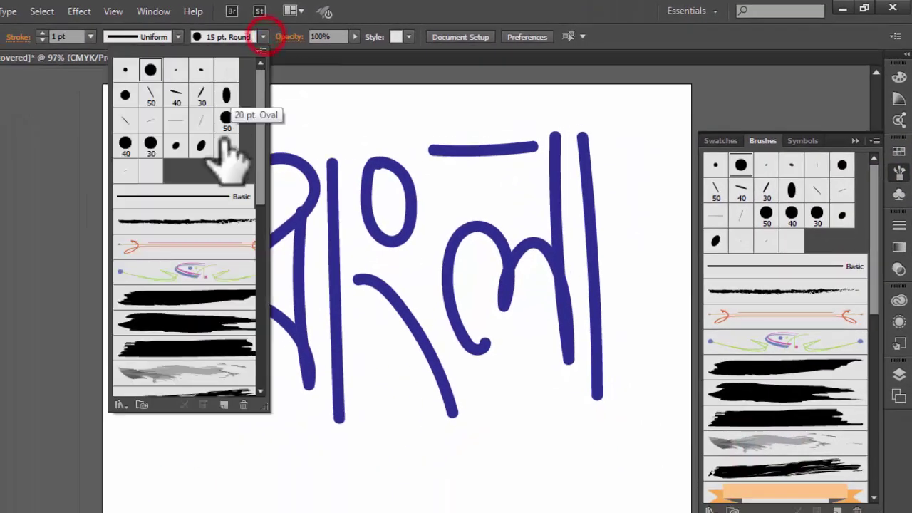
{"action": "left_click", "coordinate": [263, 36]}
{"action": "mouse_move", "coordinate": [874, 295]}
{"action": "left_mouse_down"}
{"action": "mouse_move", "coordinate": [880, 321]}
{"action": "mouse_move", "coordinate": [870, 292]}
{"action": "left_mouse_up"}
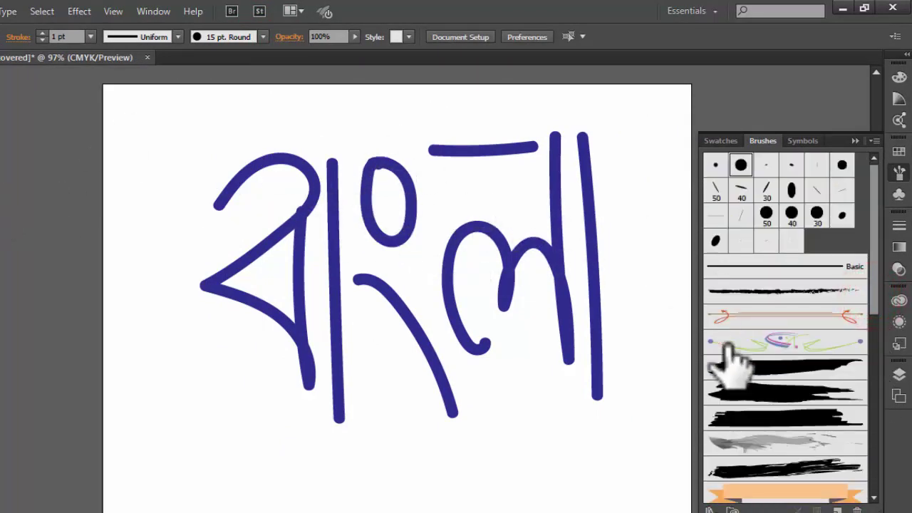
{"action": "mouse_move", "coordinate": [174, 115]}
{"action": "left_mouse_down"}
{"action": "mouse_move", "coordinate": [212, 163]}
{"action": "mouse_move", "coordinate": [571, 377]}
{"action": "left_mouse_up"}
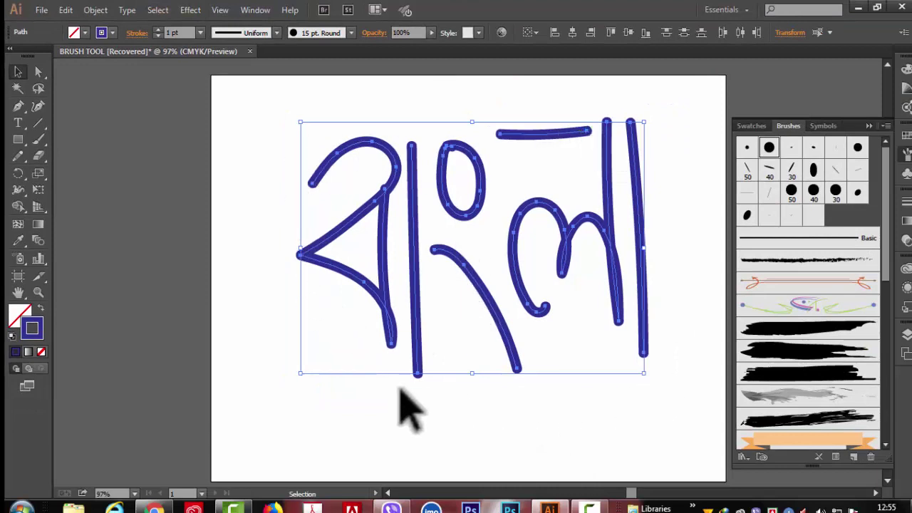
Try 50 pt. Round and 30 pt. Oval on the lettering, settling on 50 pt. Flat.
{"action": "left_click", "coordinate": [791, 193]}
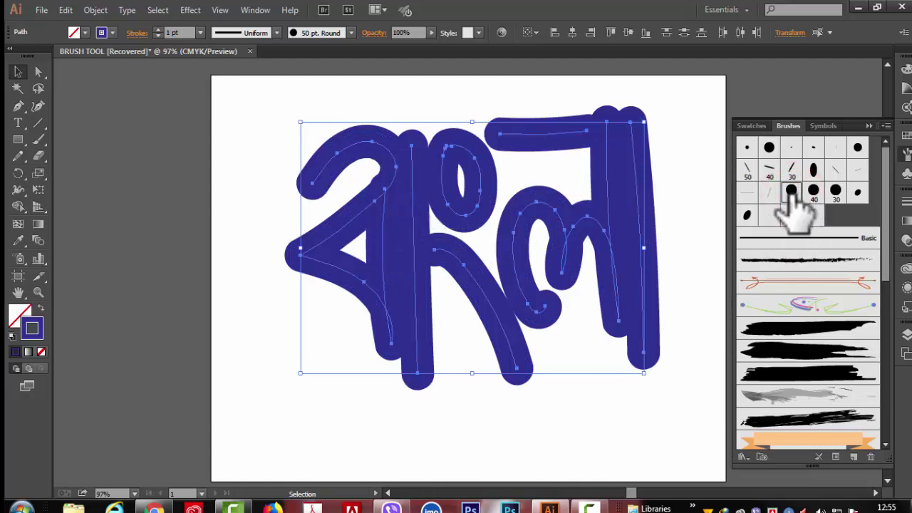
{"action": "left_click", "coordinate": [835, 171]}
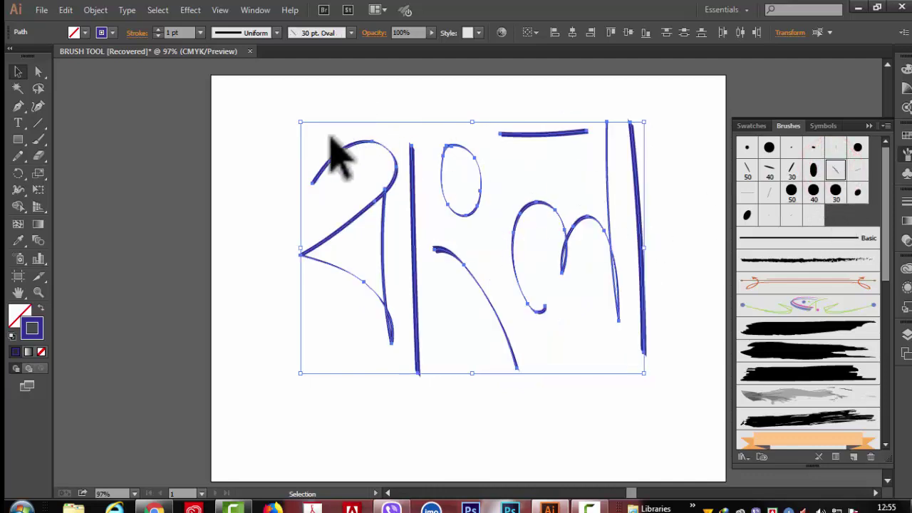
{"action": "left_click", "coordinate": [747, 171]}
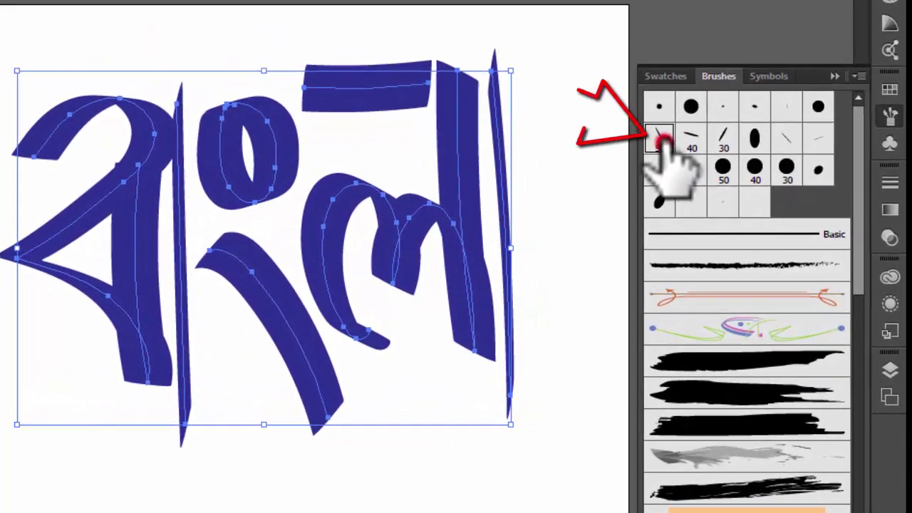
{"action": "left_click", "coordinate": [747, 171]}
Open the 50 pt. Flat brush options and move the dialog clear of the lettering.
{"action": "double_click", "coordinate": [667, 143]}
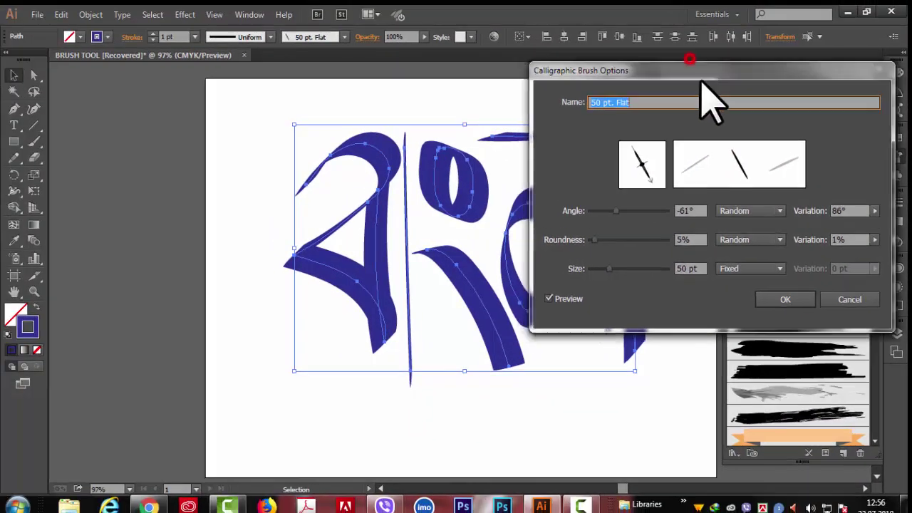
{"action": "mouse_move", "coordinate": [622, 145]}
{"action": "left_mouse_down"}
{"action": "mouse_move", "coordinate": [387, 173]}
{"action": "mouse_move", "coordinate": [662, 179]}
{"action": "mouse_move", "coordinate": [285, 228]}
{"action": "mouse_move", "coordinate": [284, 96]}
{"action": "mouse_move", "coordinate": [273, 114]}
{"action": "mouse_move", "coordinate": [266, 76]}
{"action": "mouse_move", "coordinate": [235, 81]}
{"action": "mouse_move", "coordinate": [249, 102]}
{"action": "mouse_move", "coordinate": [550, 183]}
{"action": "mouse_move", "coordinate": [672, 81]}
{"action": "mouse_move", "coordinate": [623, 193]}
{"action": "mouse_move", "coordinate": [641, 219]}
{"action": "left_mouse_up"}
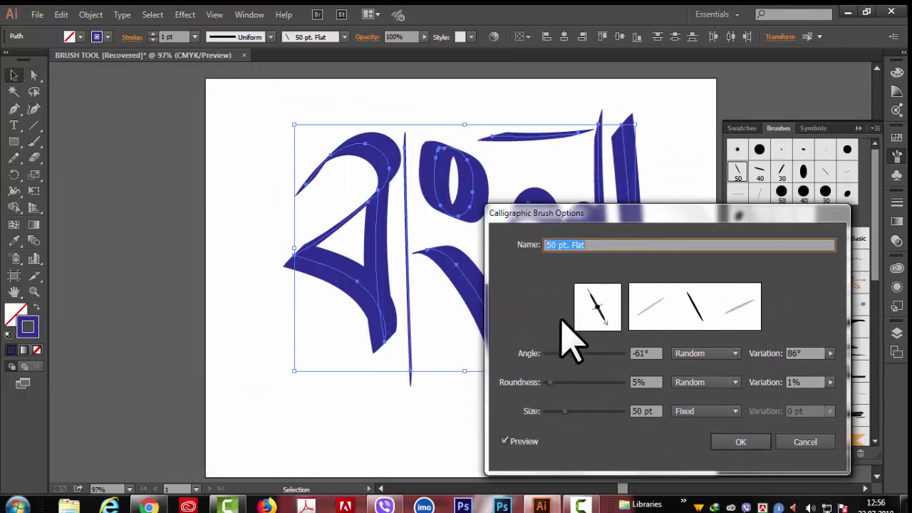
{"action": "mouse_move", "coordinate": [537, 359]}
{"action": "left_mouse_down"}
{"action": "mouse_move", "coordinate": [663, 271]}
{"action": "mouse_move", "coordinate": [679, 245]}
{"action": "left_mouse_up"}
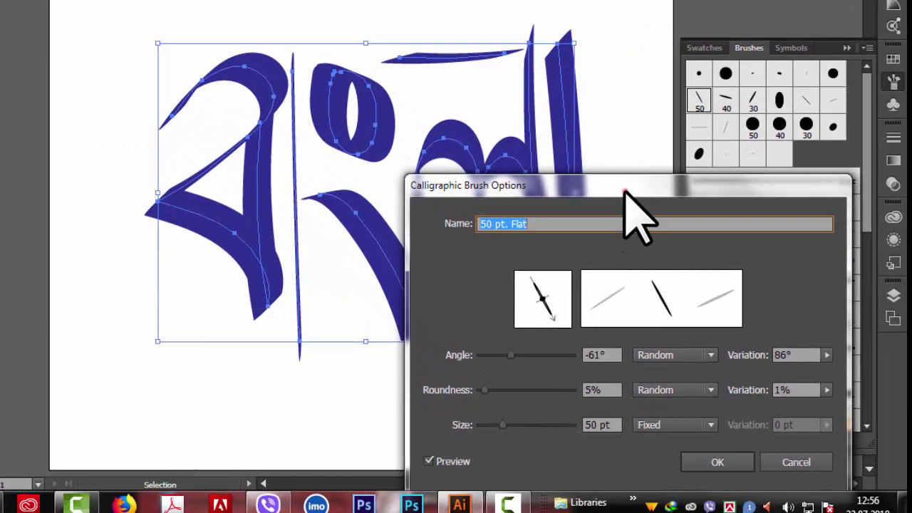
{"action": "left_click_drag", "start_coordinate": [676, 245], "coordinate": [682, 224]}
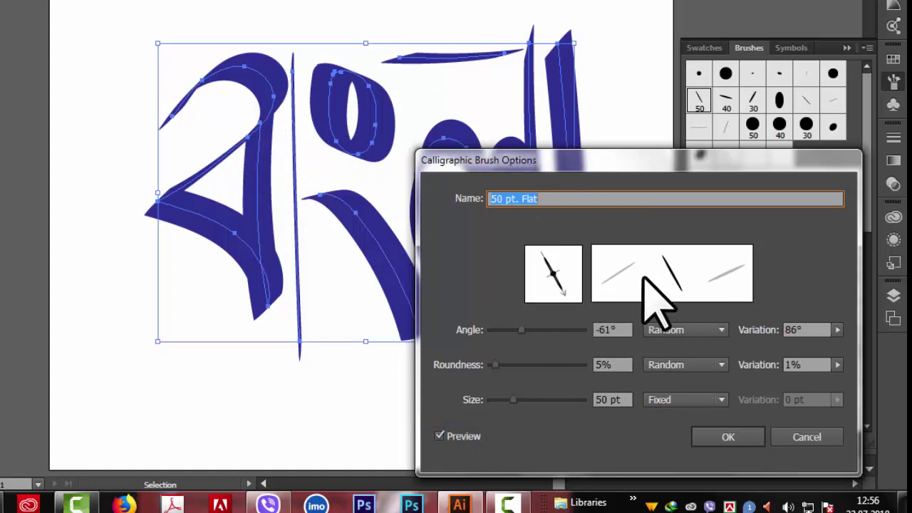
Rotate the brush angle to -10°, keeping the 86° random angle variation.
{"action": "mouse_move", "coordinate": [522, 330]}
{"action": "left_mouse_down"}
{"action": "mouse_move", "coordinate": [570, 330]}
{"action": "mouse_move", "coordinate": [556, 326]}
{"action": "left_mouse_up"}
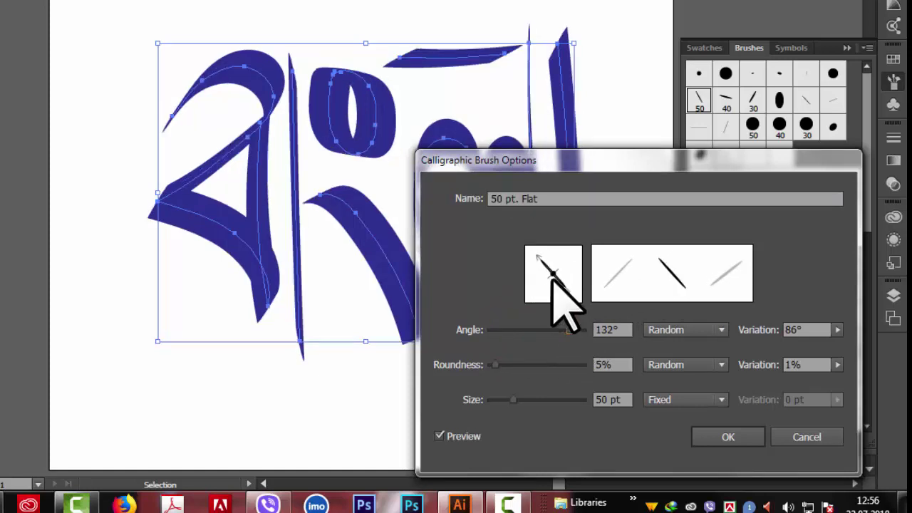
{"action": "left_click_drag", "start_coordinate": [540, 261], "coordinate": [569, 263]}
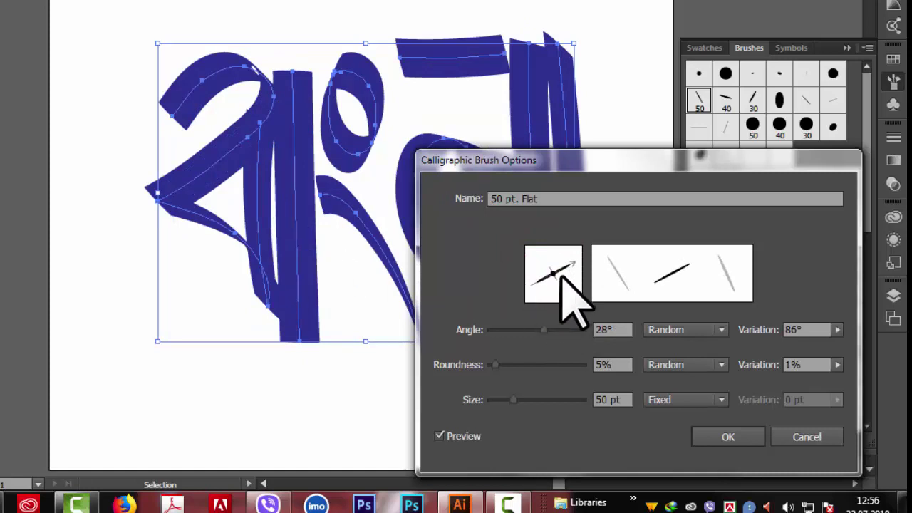
{"action": "left_click", "coordinate": [568, 264]}
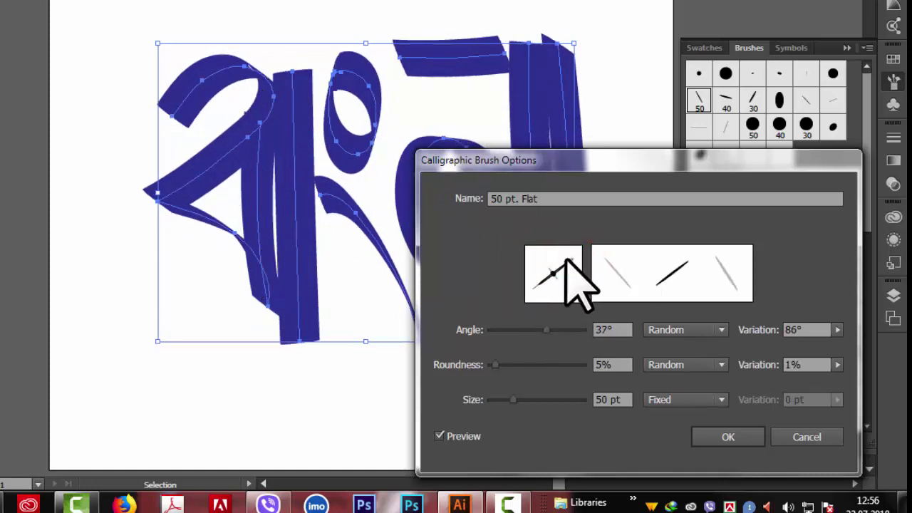
{"action": "left_click_drag", "start_coordinate": [567, 260], "coordinate": [574, 273]}
{"action": "mouse_move", "coordinate": [581, 156]}
{"action": "left_mouse_down"}
{"action": "mouse_move", "coordinate": [612, 226]}
{"action": "mouse_move", "coordinate": [669, 85]}
{"action": "left_mouse_up"}
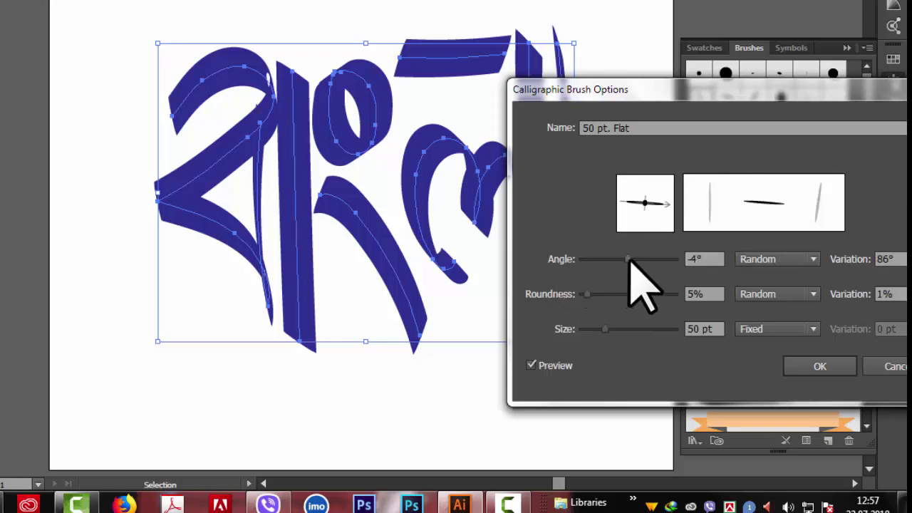
{"action": "left_click_drag", "start_coordinate": [628, 258], "coordinate": [625, 260]}
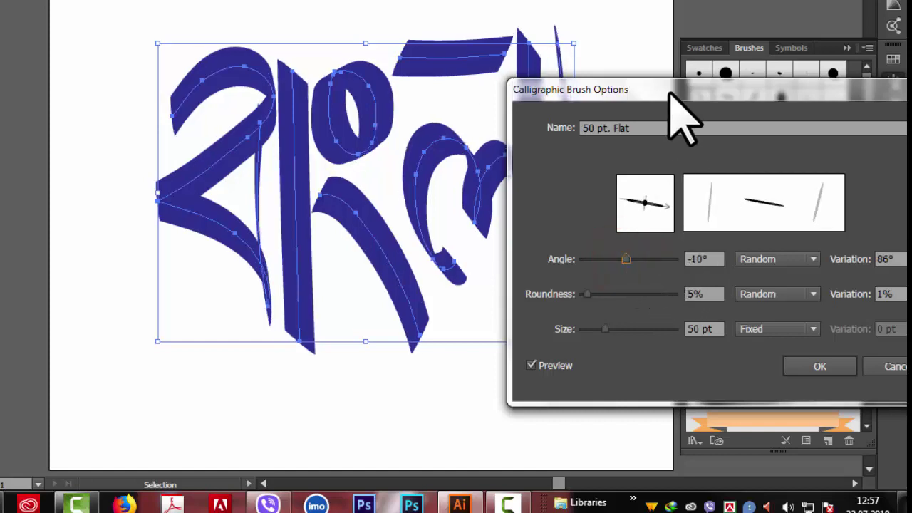
{"action": "mouse_move", "coordinate": [668, 91]}
{"action": "left_mouse_down"}
{"action": "mouse_move", "coordinate": [628, 182]}
{"action": "mouse_move", "coordinate": [673, 145]}
{"action": "left_mouse_up"}
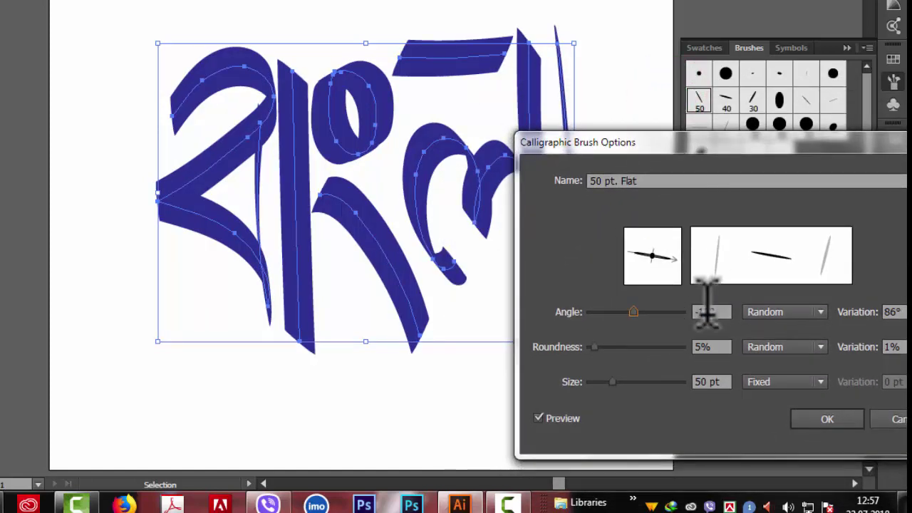
{"action": "left_click", "coordinate": [710, 307]}
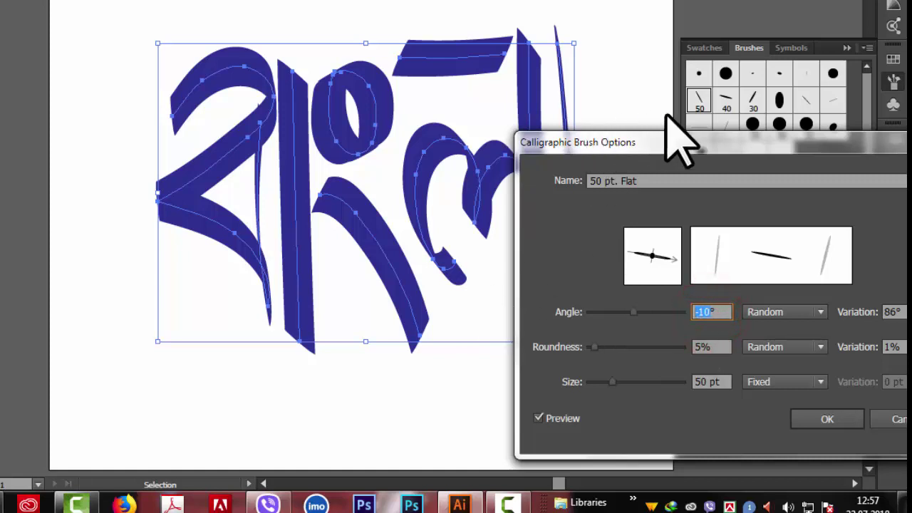
{"action": "left_click_drag", "start_coordinate": [713, 150], "coordinate": [614, 87]}
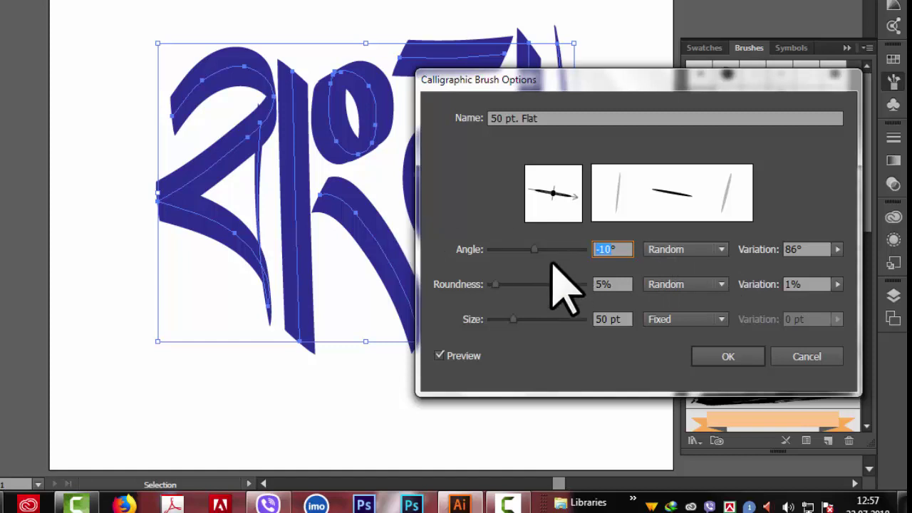
Switch the angle to Fixed and back to Random, then set Angle Variation to 121°.
{"action": "left_click", "coordinate": [720, 249]}
{"action": "left_click", "coordinate": [692, 264]}
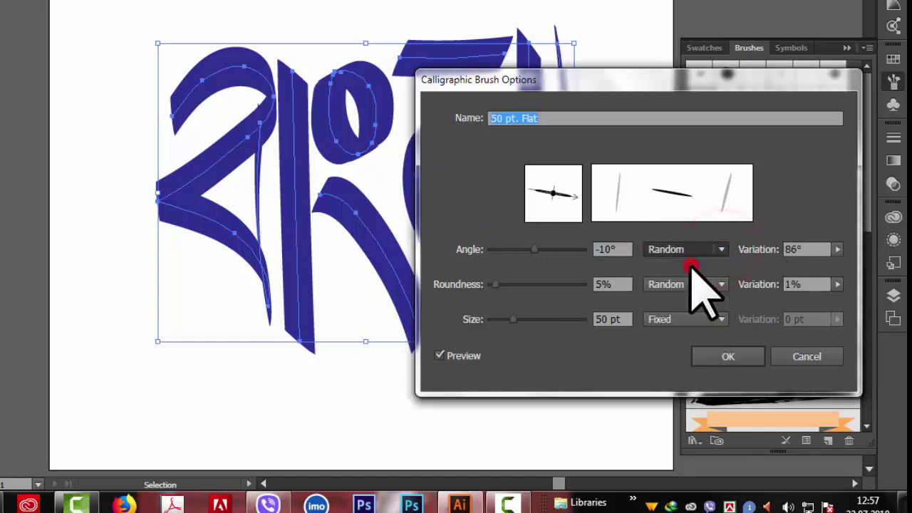
{"action": "left_click_drag", "start_coordinate": [695, 80], "coordinate": [723, 185]}
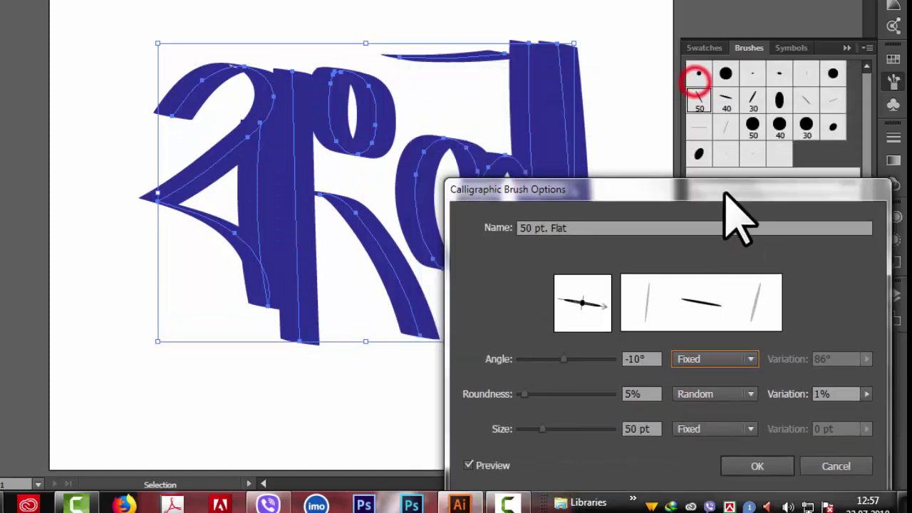
{"action": "left_click", "coordinate": [722, 390]}
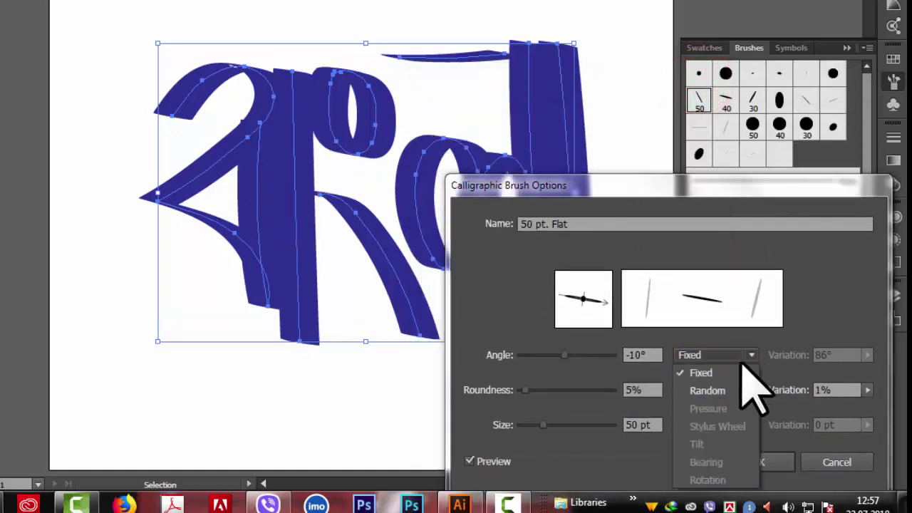
{"action": "left_click", "coordinate": [725, 390]}
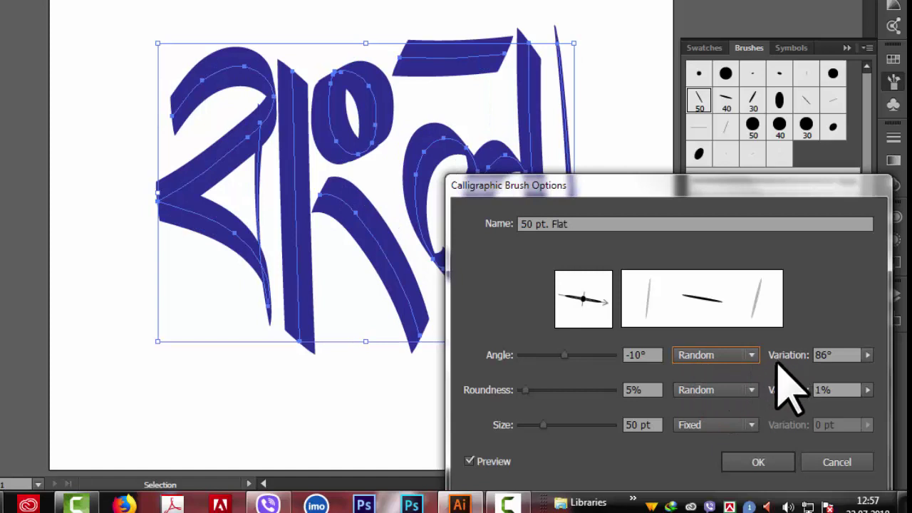
{"action": "left_click", "coordinate": [868, 355]}
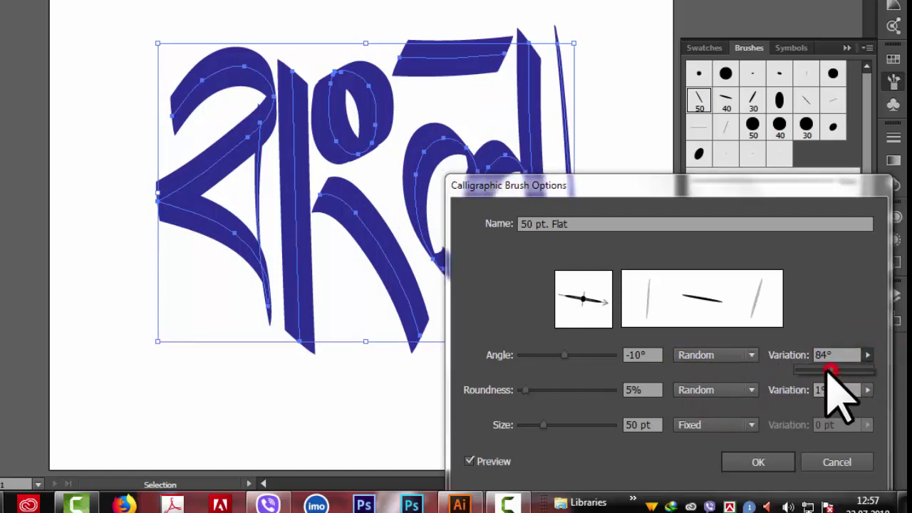
{"action": "left_click_drag", "start_coordinate": [829, 372], "coordinate": [819, 371]}
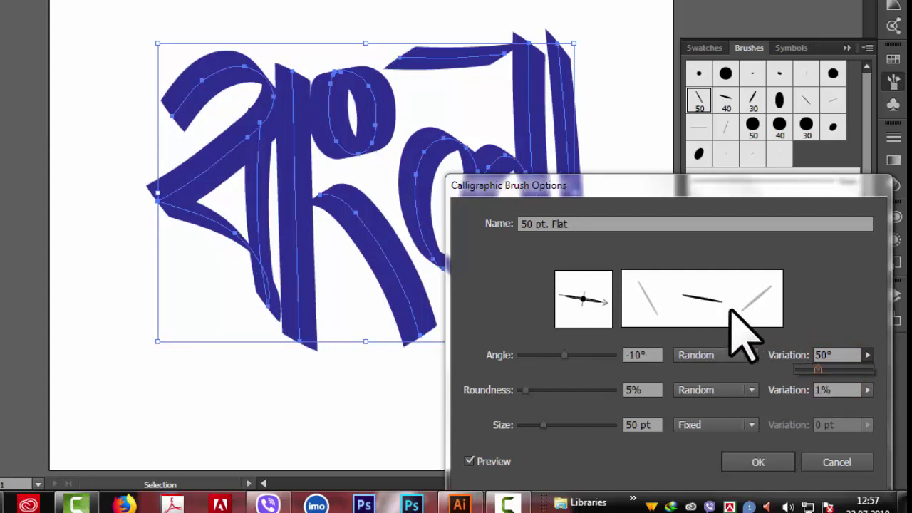
{"action": "mouse_move", "coordinate": [816, 372]}
{"action": "left_mouse_down"}
{"action": "mouse_move", "coordinate": [834, 387]}
{"action": "mouse_move", "coordinate": [847, 371]}
{"action": "left_mouse_up"}
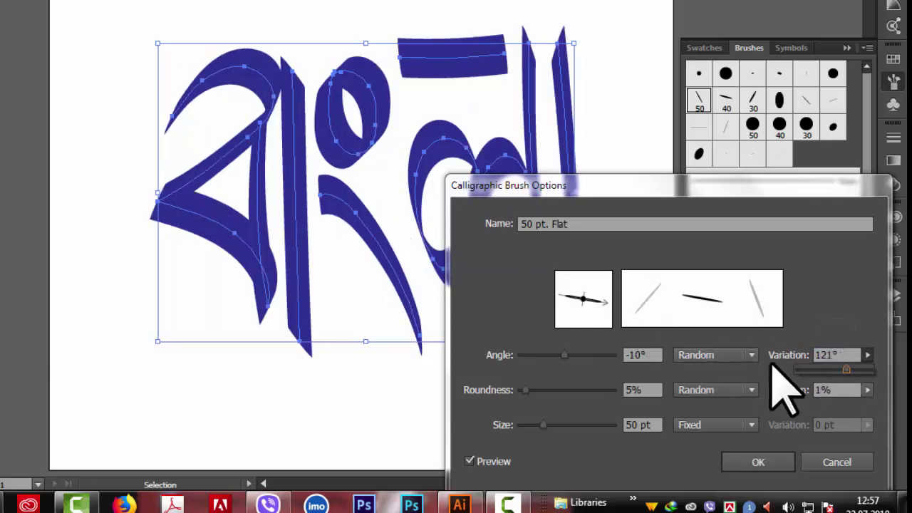
{"action": "left_click", "coordinate": [751, 354]}
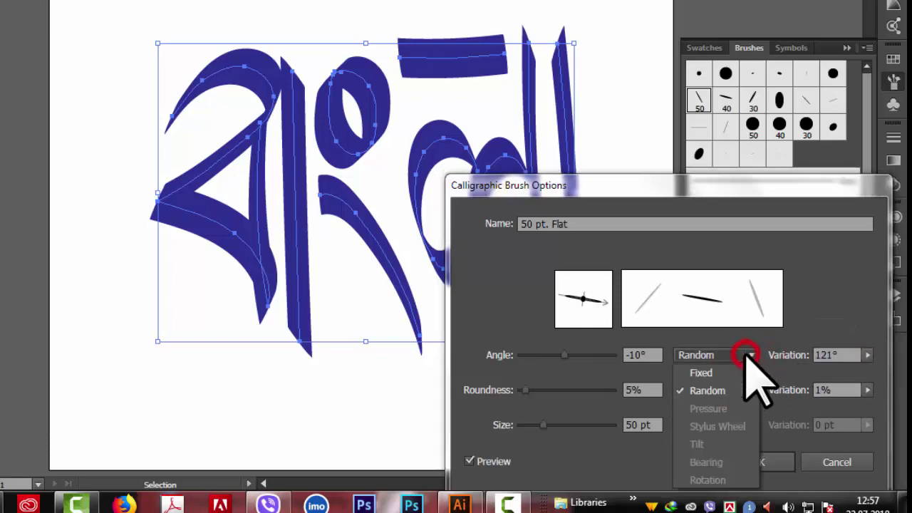
{"action": "left_click", "coordinate": [735, 421]}
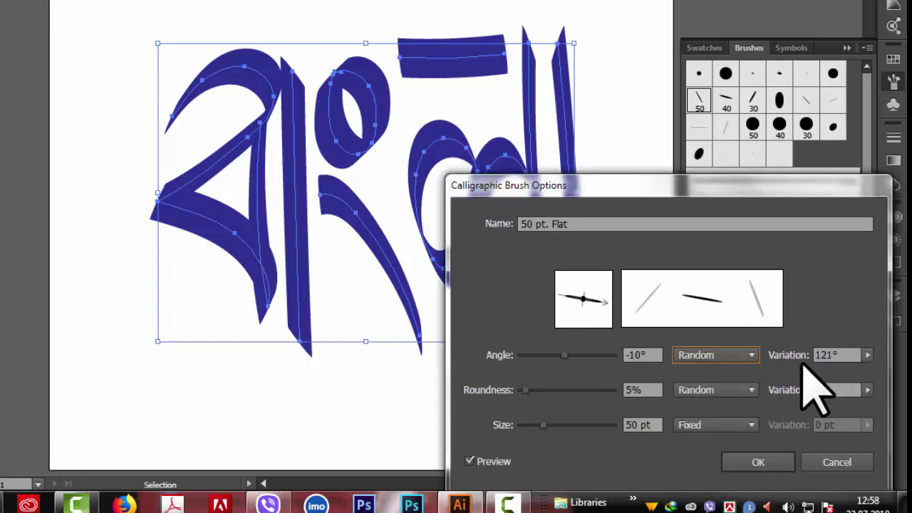
{"action": "left_click_drag", "start_coordinate": [641, 185], "coordinate": [14, 92]}
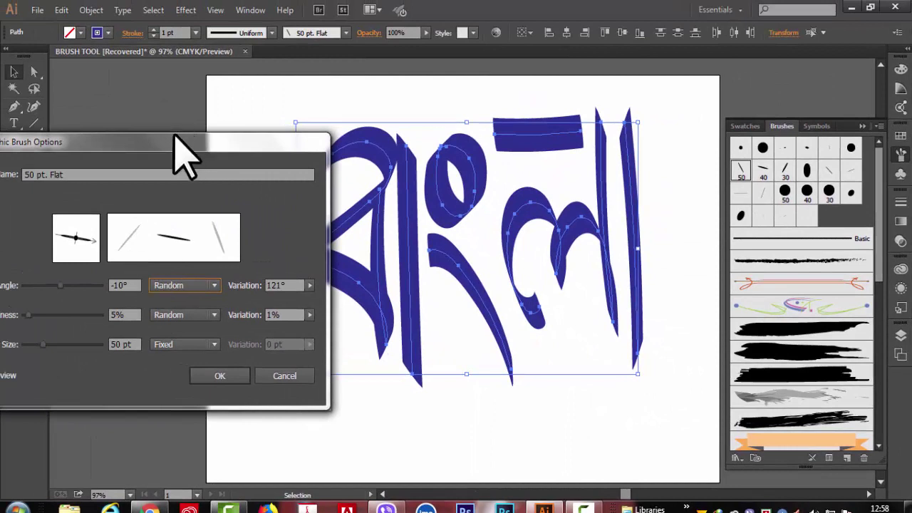
Give the 50 pt. Flat brush 14% roundness with 8% variation and confirm.
{"action": "left_click_drag", "start_coordinate": [176, 141], "coordinate": [228, 114]}
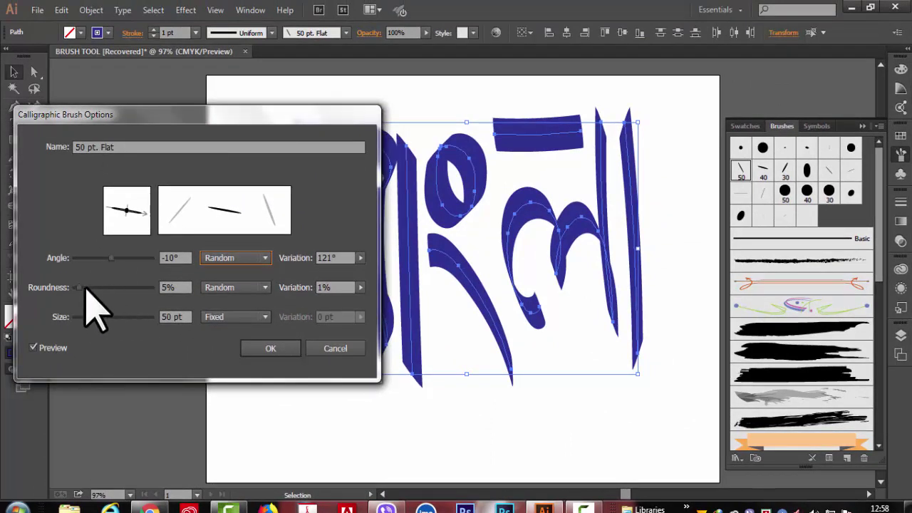
{"action": "left_click_drag", "start_coordinate": [79, 288], "coordinate": [130, 288]}
{"action": "mouse_move", "coordinate": [244, 118]}
{"action": "left_mouse_down"}
{"action": "mouse_move", "coordinate": [230, 206]}
{"action": "mouse_move", "coordinate": [175, 148]}
{"action": "left_mouse_up"}
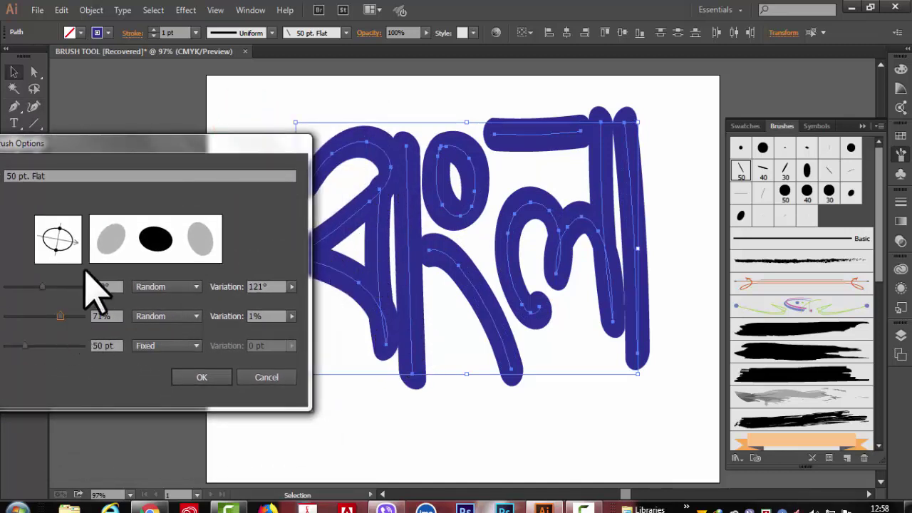
{"action": "left_click_drag", "start_coordinate": [60, 317], "coordinate": [32, 318]}
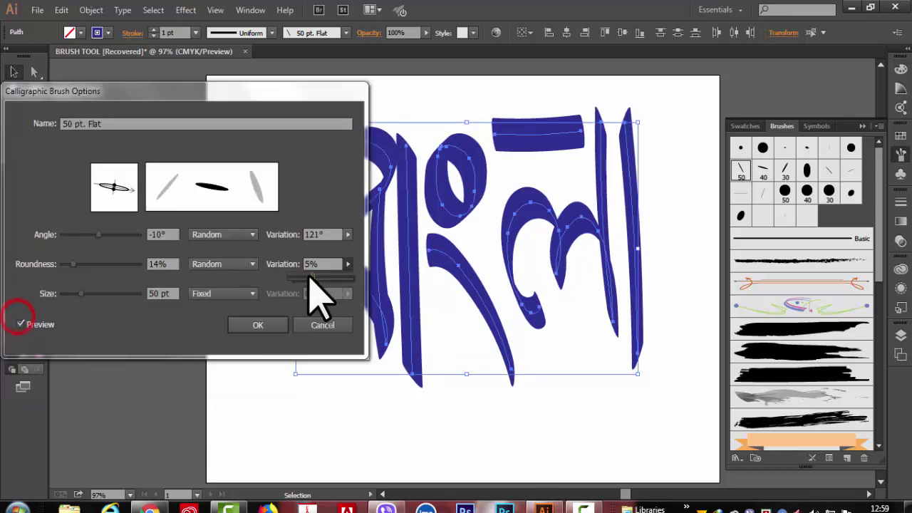
{"action": "left_click_drag", "start_coordinate": [312, 277], "coordinate": [345, 277]}
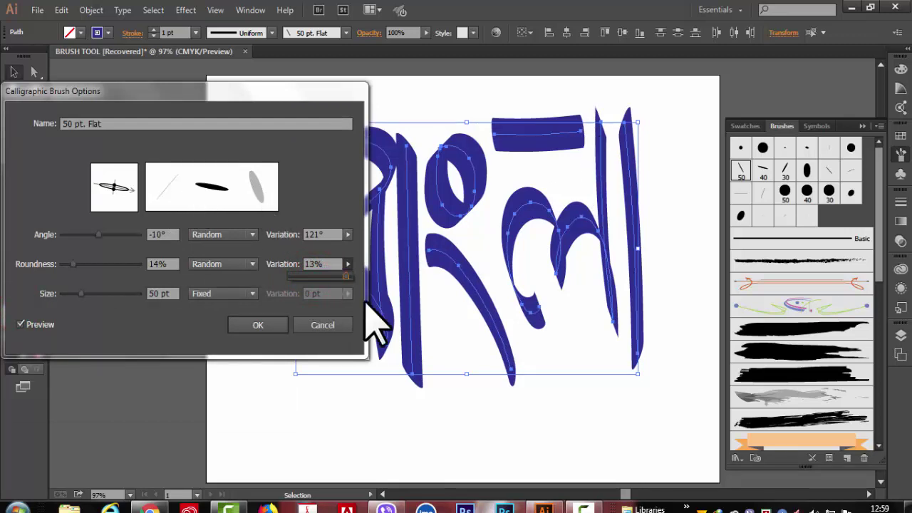
{"action": "mouse_move", "coordinate": [320, 278]}
{"action": "left_mouse_down"}
{"action": "mouse_move", "coordinate": [296, 282]}
{"action": "mouse_move", "coordinate": [325, 277]}
{"action": "left_mouse_up"}
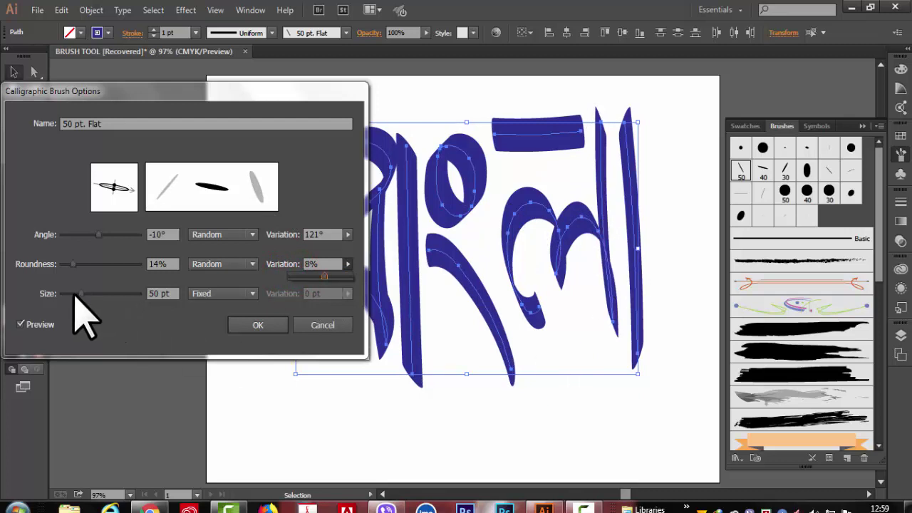
{"action": "key", "text": "Return"}
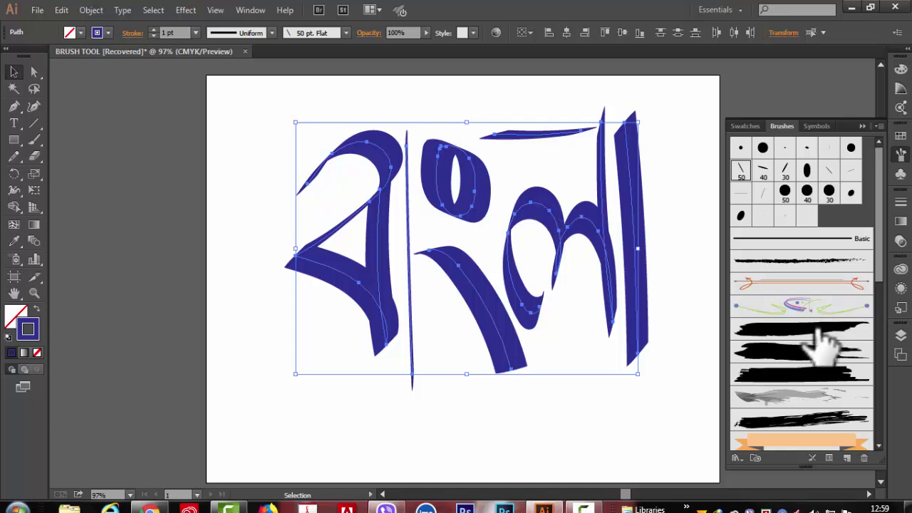
Apply the 30 pt. Round brush to the lettering, viewing its options without changes.
{"action": "left_click", "coordinate": [827, 193]}
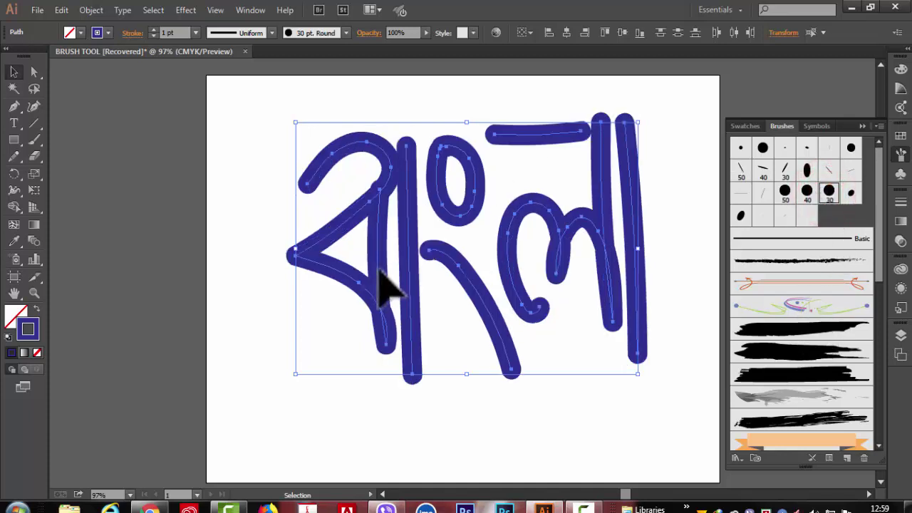
{"action": "double_click", "coordinate": [831, 191]}
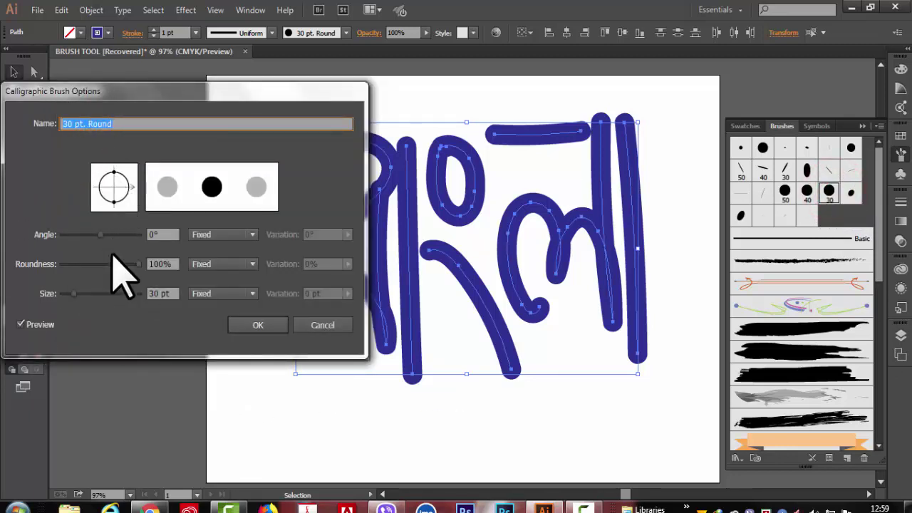
{"action": "left_click", "coordinate": [316, 326]}
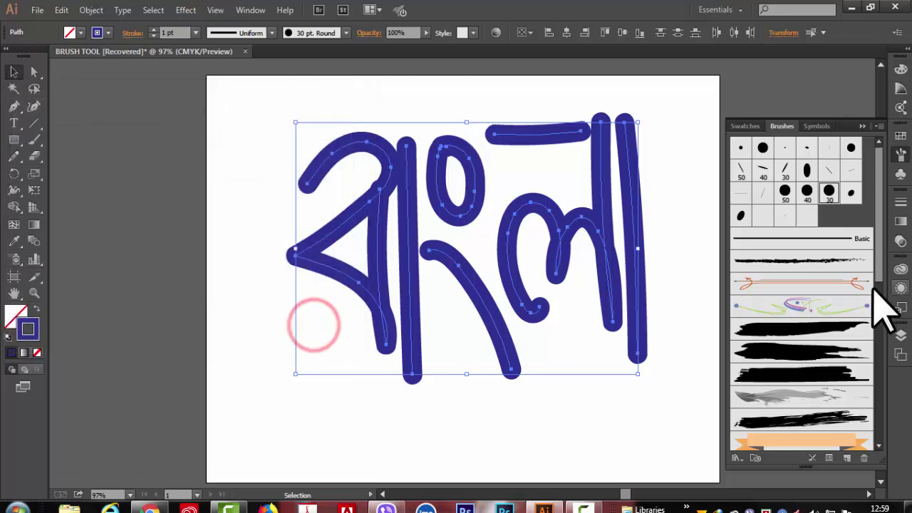
Try black art brushes and the grey watercolour, settling on the Palette Knife brush.
{"action": "left_click", "coordinate": [784, 332]}
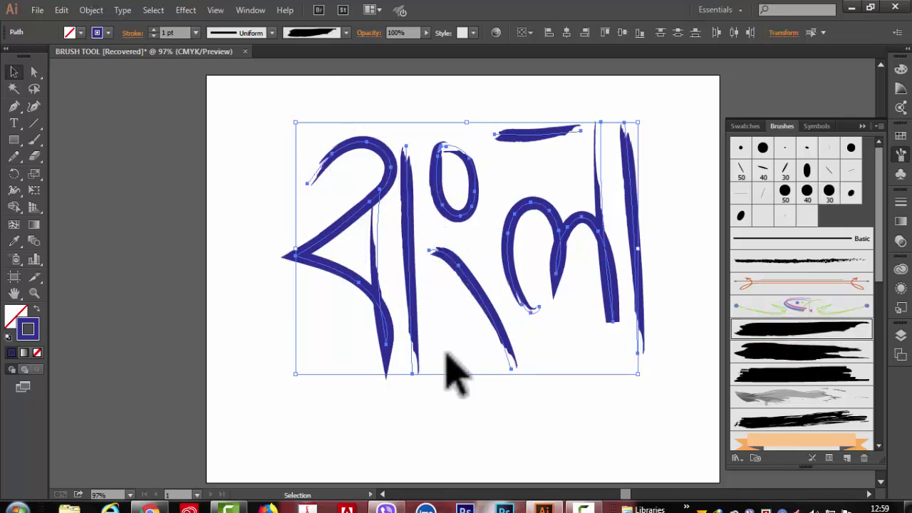
{"action": "left_click", "coordinate": [772, 372]}
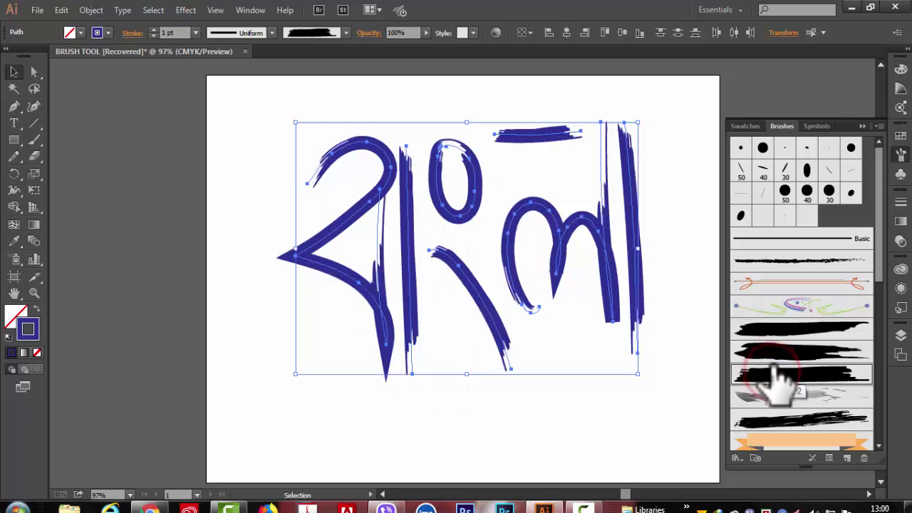
{"action": "left_click", "coordinate": [766, 350]}
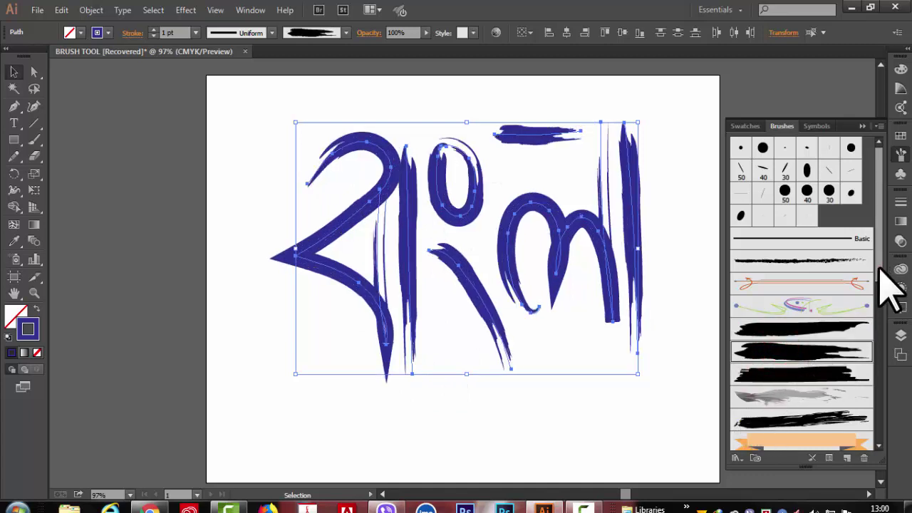
{"action": "scroll", "coordinate": [882, 285], "scroll_direction": "down", "scroll_amount": 3}
{"action": "left_click", "coordinate": [788, 331]}
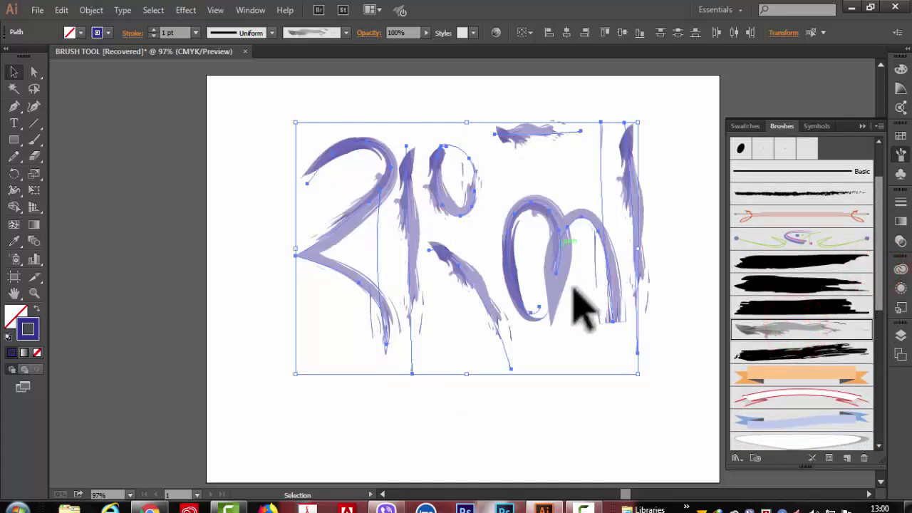
{"action": "left_click", "coordinate": [783, 352]}
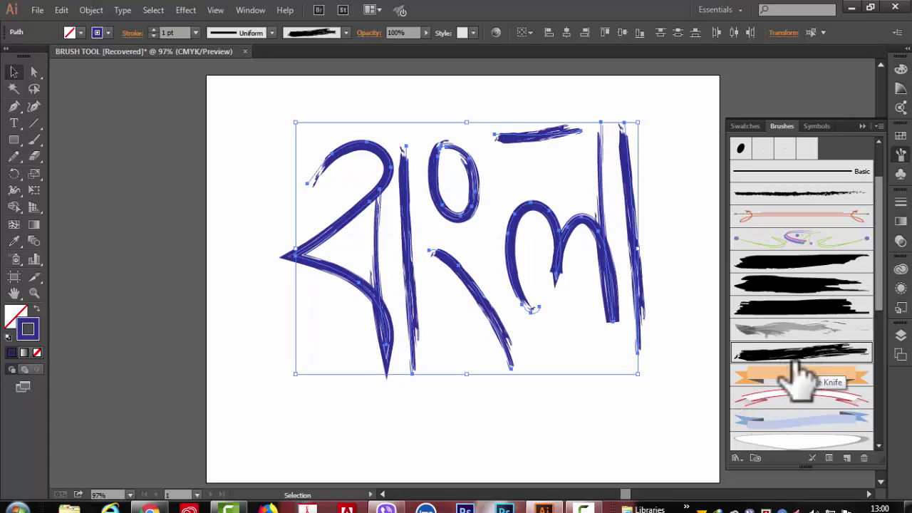
Set the Palette Knife art brush to Fixed width at 107%.
{"action": "double_click", "coordinate": [793, 354]}
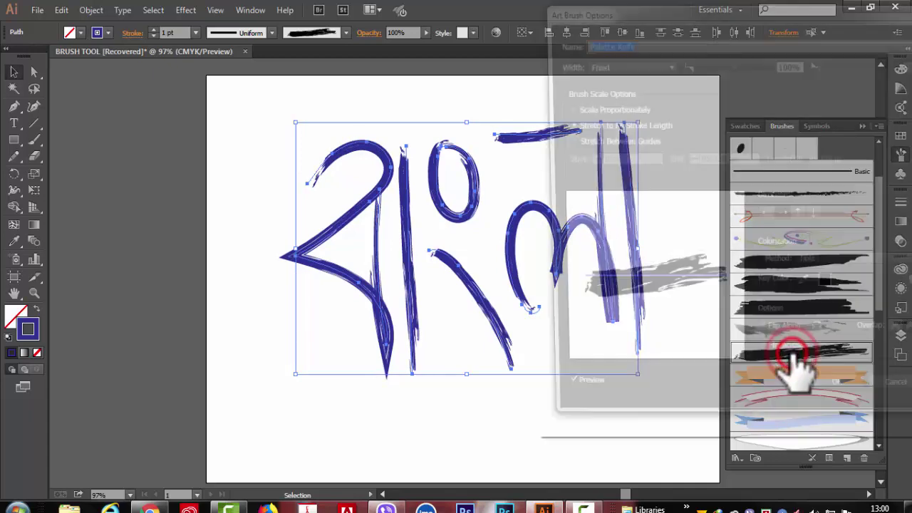
{"action": "mouse_move", "coordinate": [712, 7]}
{"action": "left_mouse_down"}
{"action": "mouse_move", "coordinate": [116, 4]}
{"action": "mouse_move", "coordinate": [173, 42]}
{"action": "mouse_move", "coordinate": [156, 17]}
{"action": "left_mouse_up"}
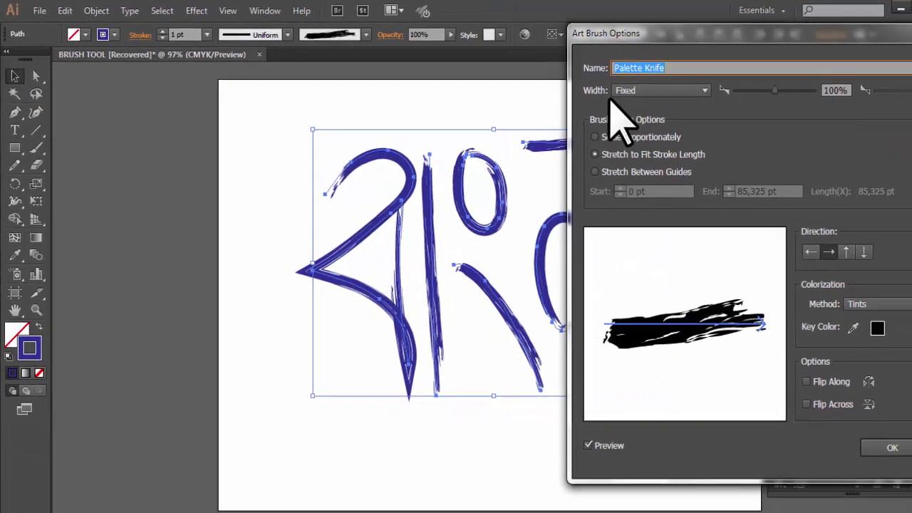
{"action": "left_click", "coordinate": [704, 91]}
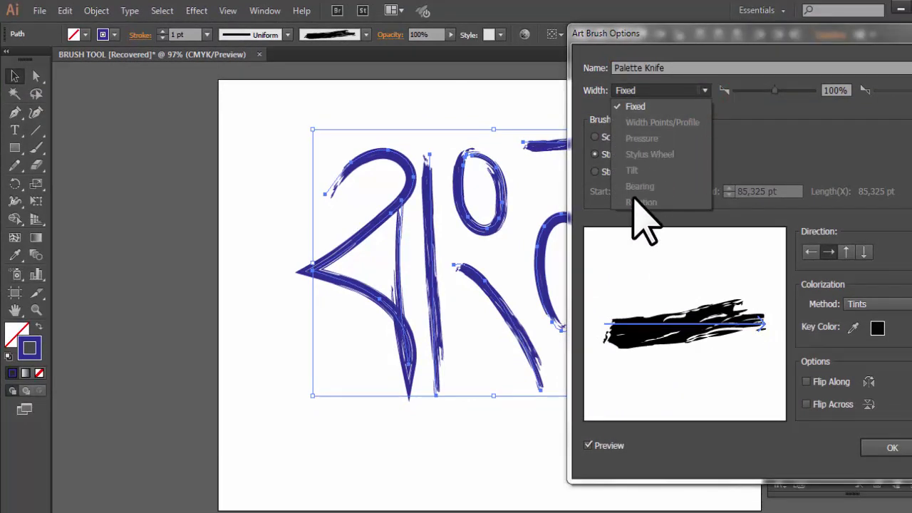
{"action": "left_click", "coordinate": [767, 118]}
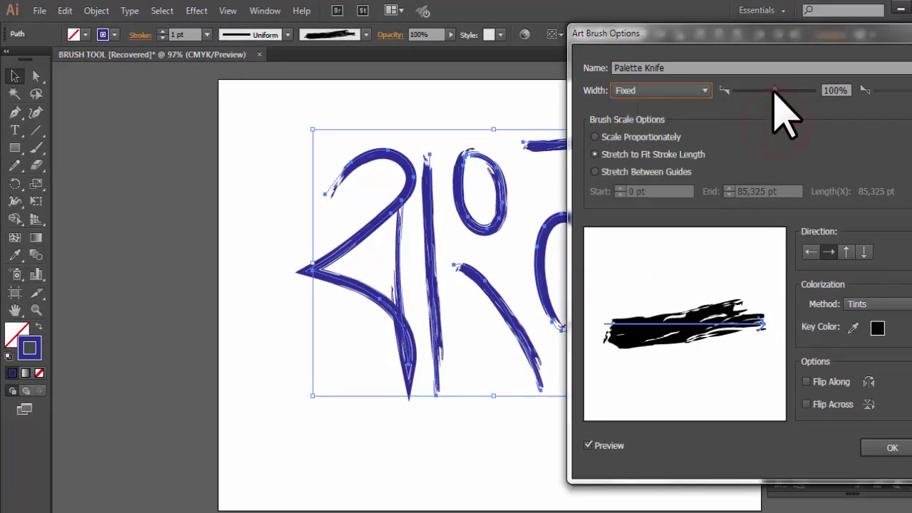
{"action": "mouse_move", "coordinate": [774, 92]}
{"action": "left_mouse_down"}
{"action": "mouse_move", "coordinate": [757, 91]}
{"action": "mouse_move", "coordinate": [783, 91]}
{"action": "left_mouse_up"}
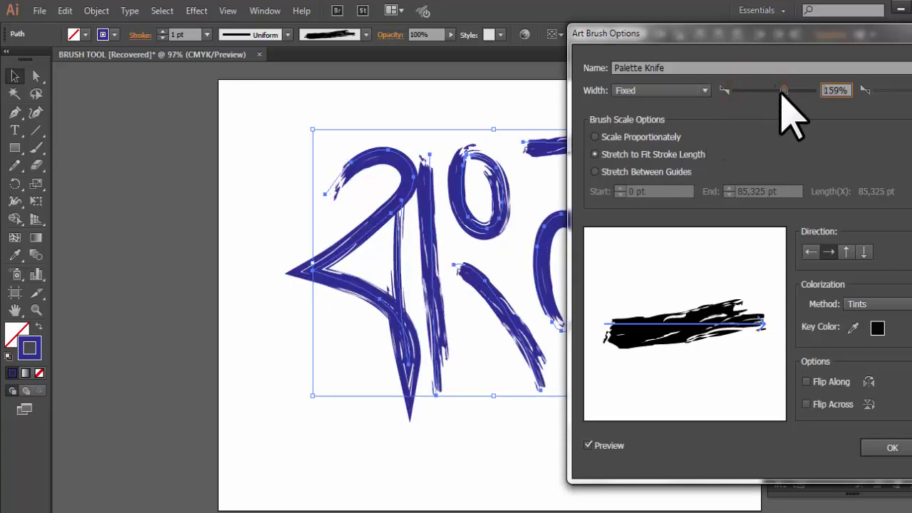
{"action": "left_click_drag", "start_coordinate": [785, 92], "coordinate": [775, 89]}
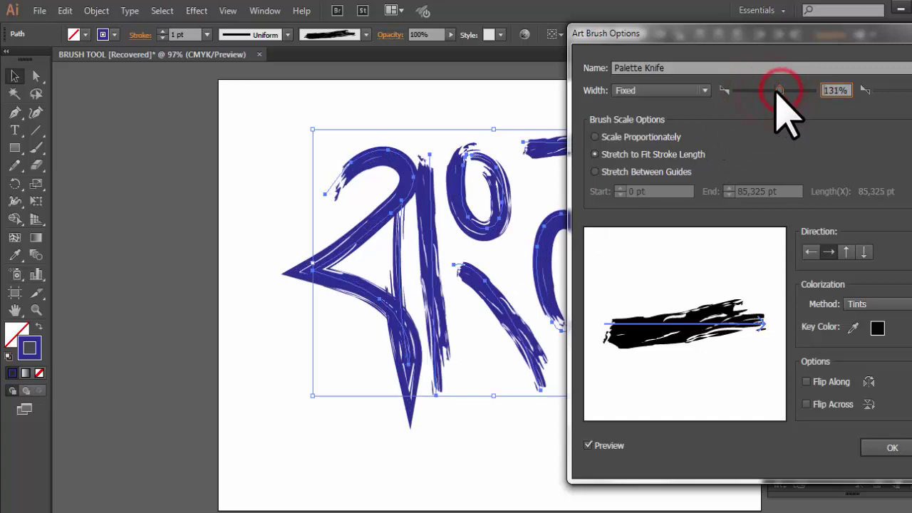
{"action": "left_click_drag", "start_coordinate": [729, 33], "coordinate": [777, 27]}
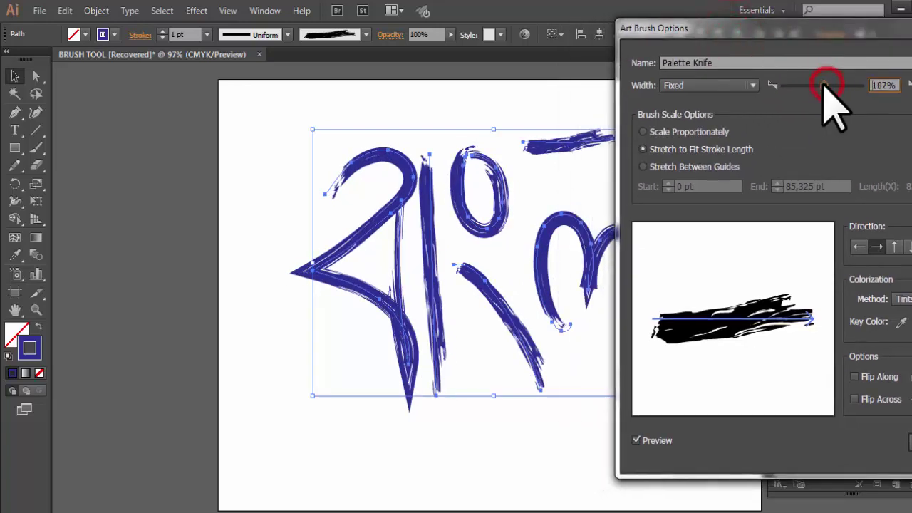
{"action": "left_click_drag", "start_coordinate": [862, 32], "coordinate": [801, 32]}
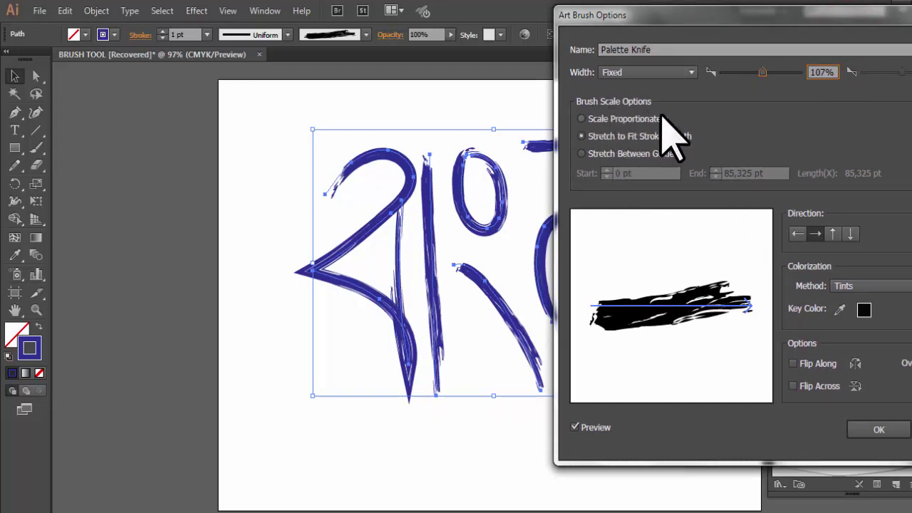
{"action": "left_click_drag", "start_coordinate": [769, 15], "coordinate": [737, 11]}
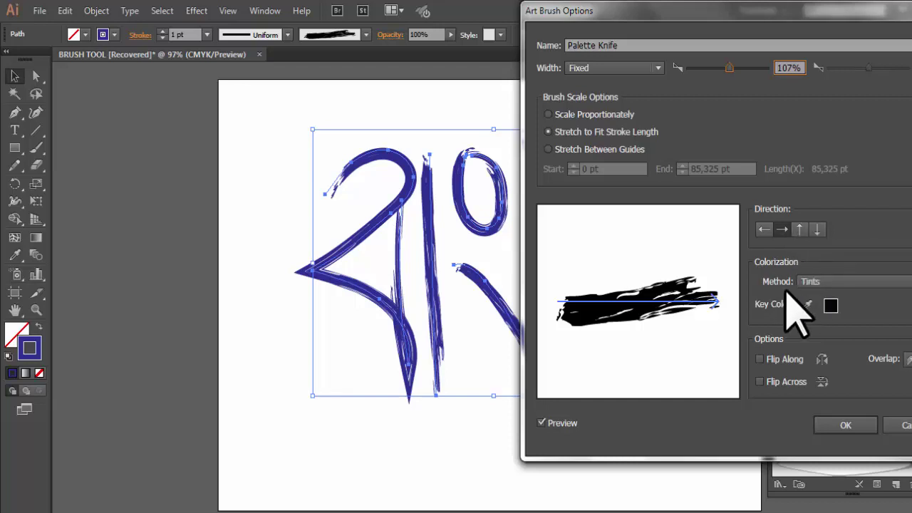
Compare None, Tints and Shades, and Hue Shift colorization, returning to Tints.
{"action": "left_click", "coordinate": [848, 282]}
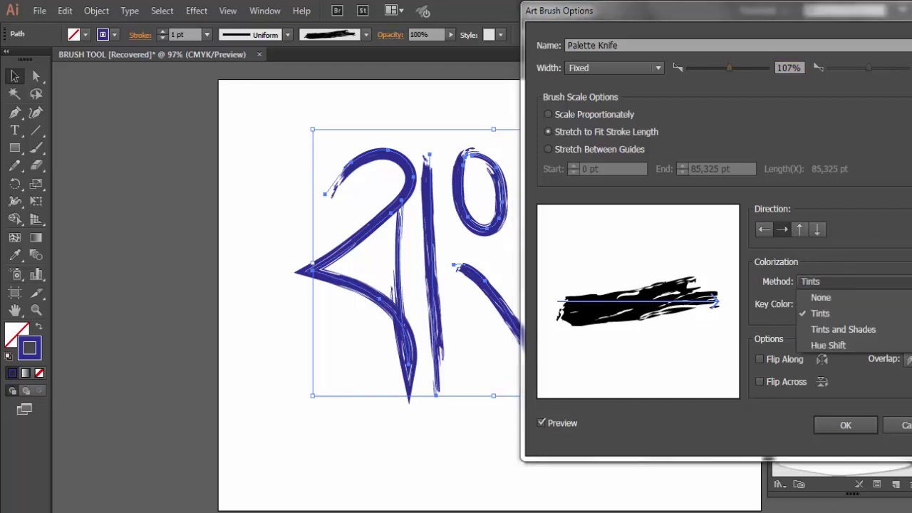
{"action": "left_click", "coordinate": [832, 298]}
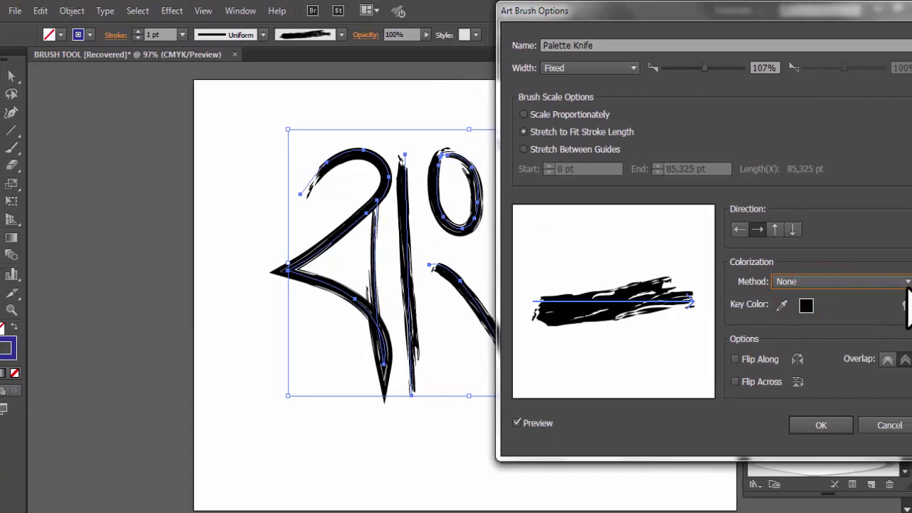
{"action": "left_click", "coordinate": [909, 282]}
{"action": "left_click", "coordinate": [841, 314]}
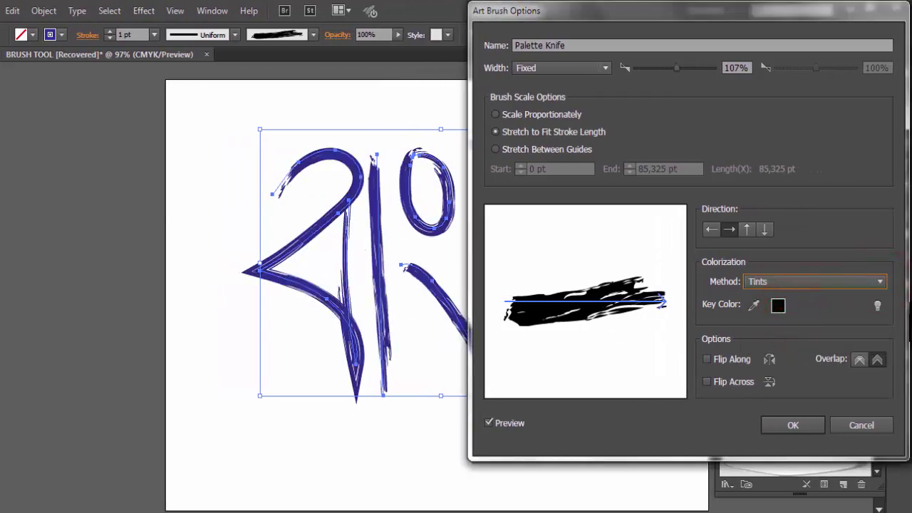
{"action": "left_click", "coordinate": [881, 282]}
{"action": "left_click", "coordinate": [811, 330]}
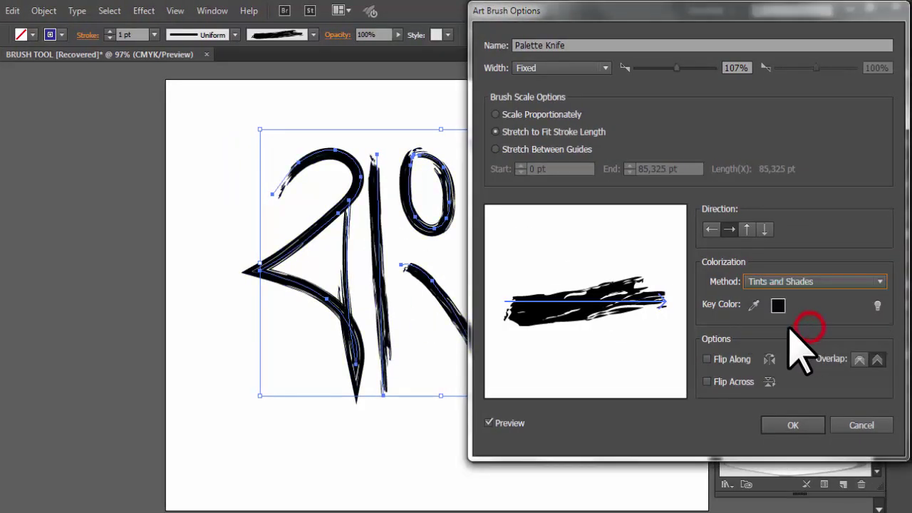
{"action": "left_click", "coordinate": [881, 282]}
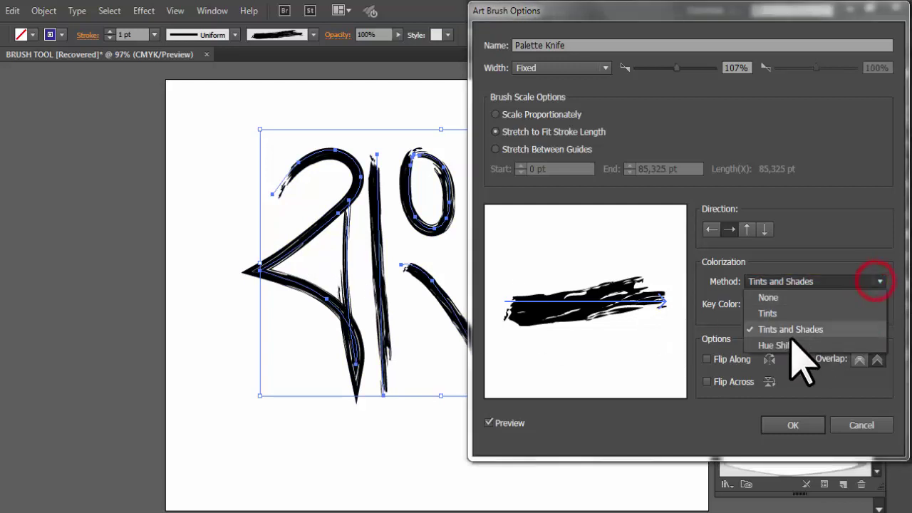
{"action": "left_click", "coordinate": [793, 345]}
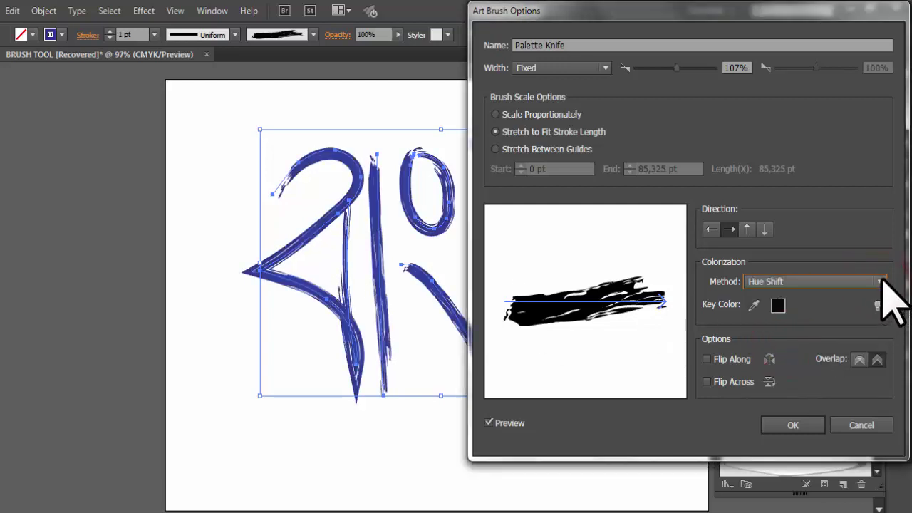
{"action": "left_click", "coordinate": [882, 281]}
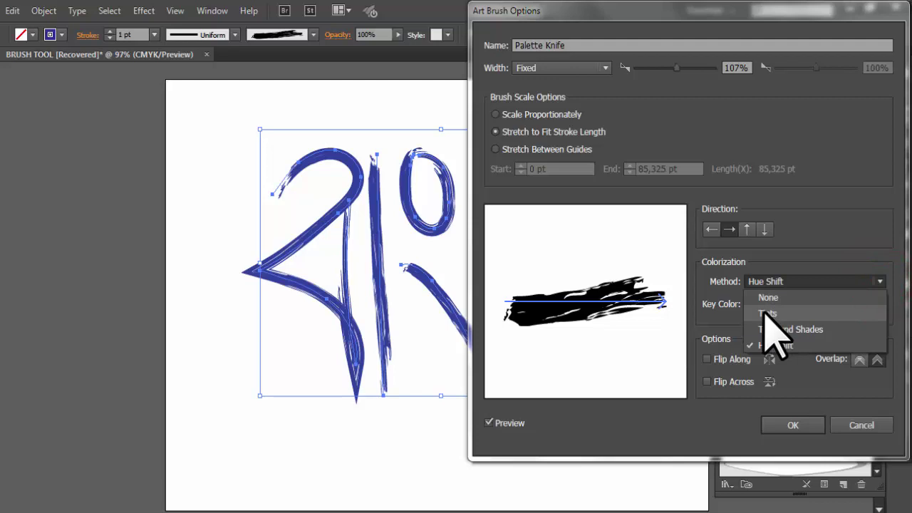
{"action": "left_click", "coordinate": [767, 314]}
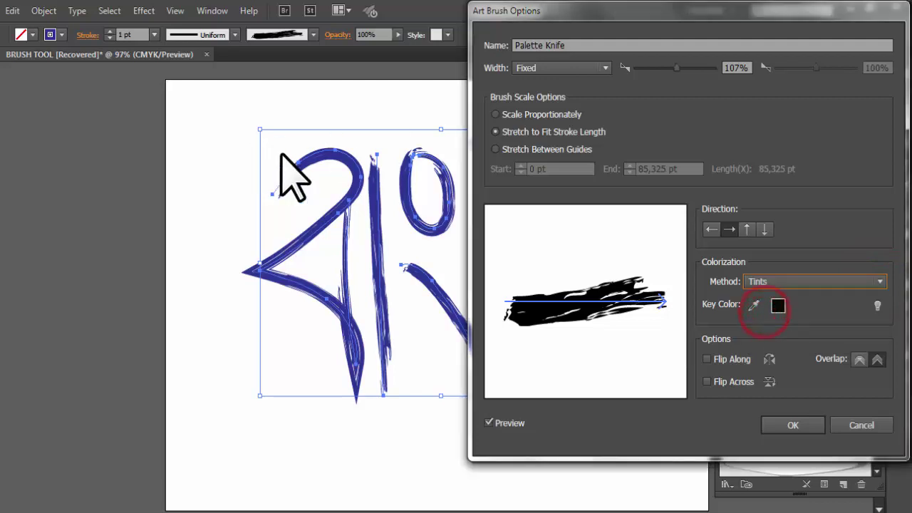
Leave Flip Along off and turn Flip Across on for the Palette Knife brush.
{"action": "left_click", "coordinate": [708, 359]}
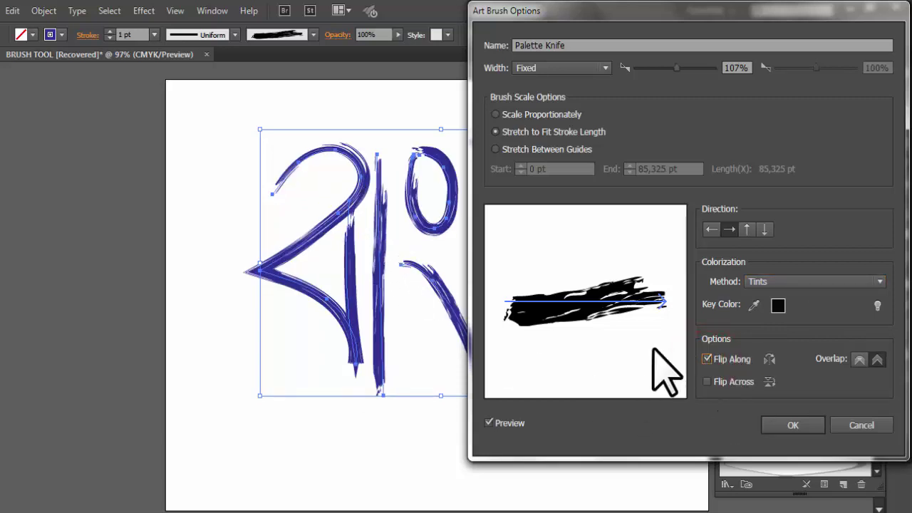
{"action": "left_click", "coordinate": [708, 359]}
{"action": "left_click", "coordinate": [706, 381]}
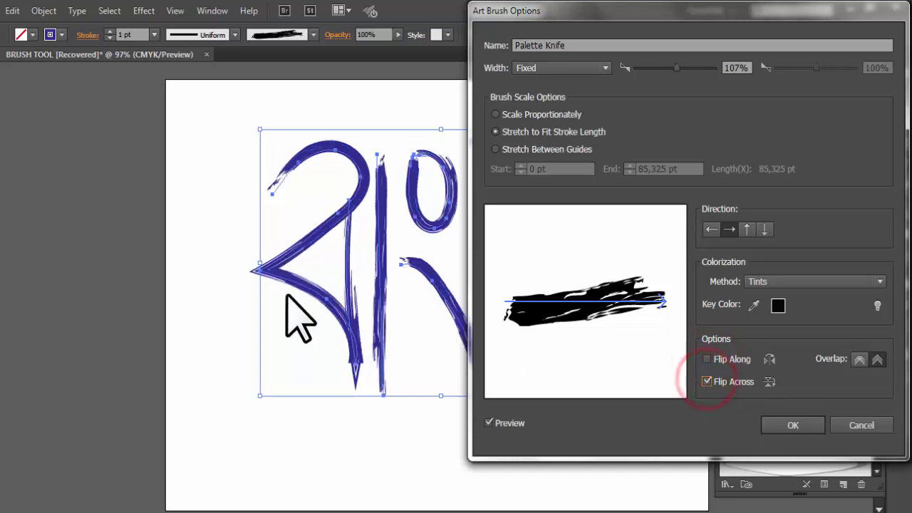
{"action": "left_click", "coordinate": [707, 382]}
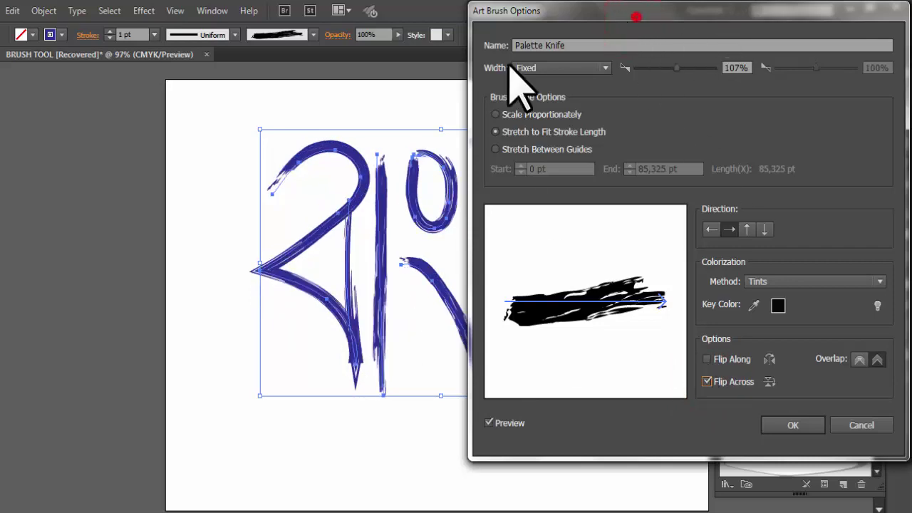
{"action": "left_click_drag", "start_coordinate": [542, 11], "coordinate": [12, 54]}
Confirm the Palette Knife changes and bring up the Open Brush Library > Arrows submenu.
{"action": "left_click", "coordinate": [178, 424]}
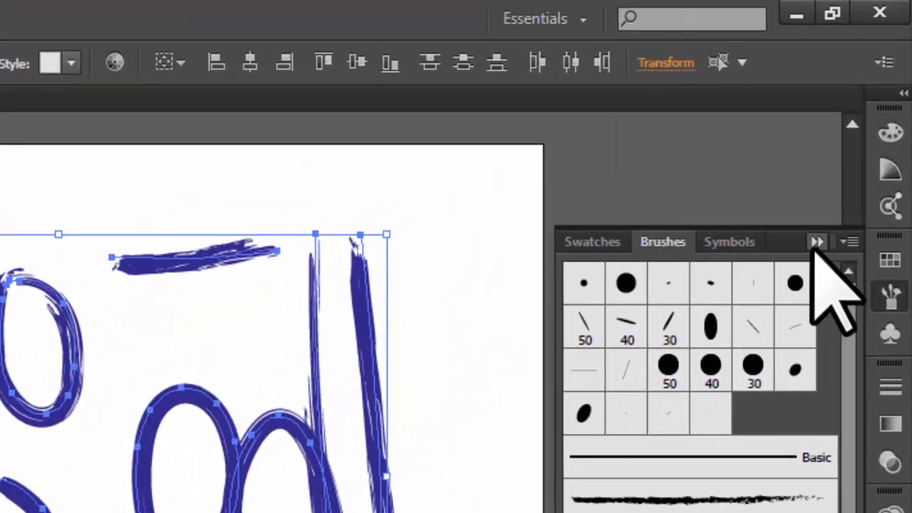
{"action": "left_click", "coordinate": [850, 244]}
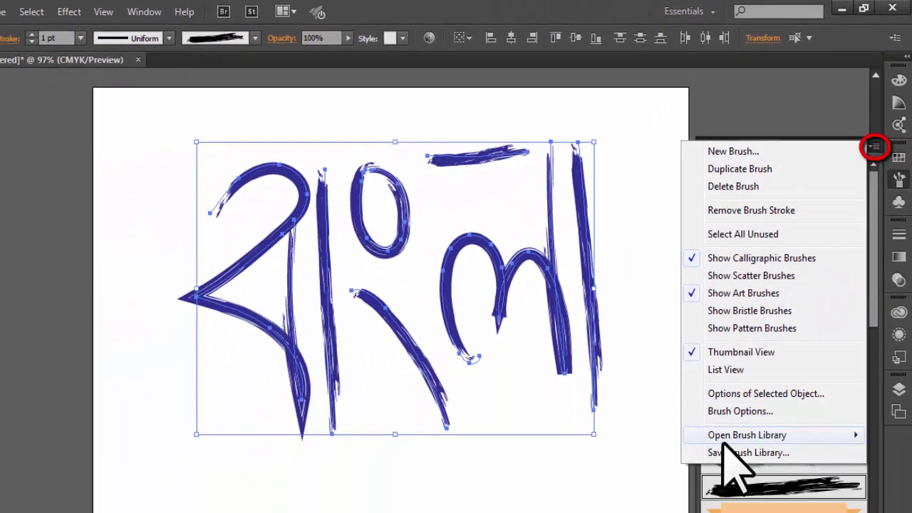
{"action": "mouse_move", "coordinate": [729, 441]}
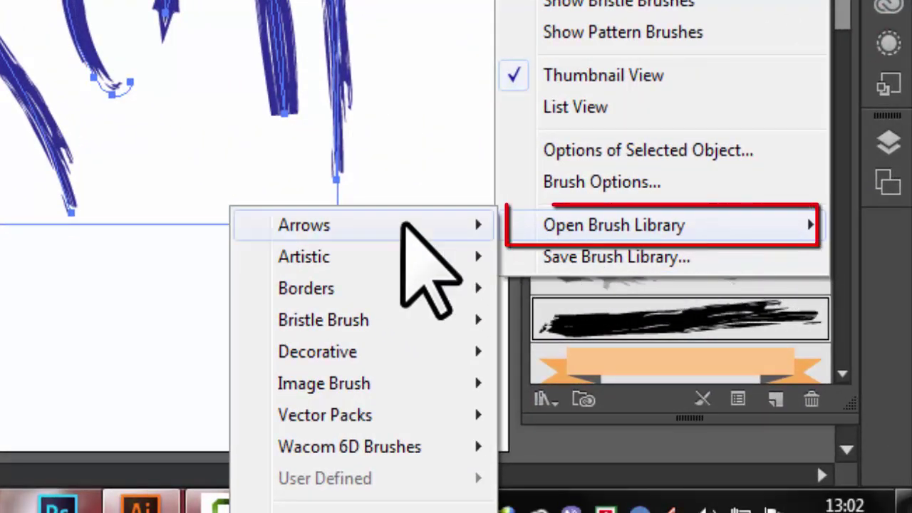
{"action": "mouse_move", "coordinate": [314, 413]}
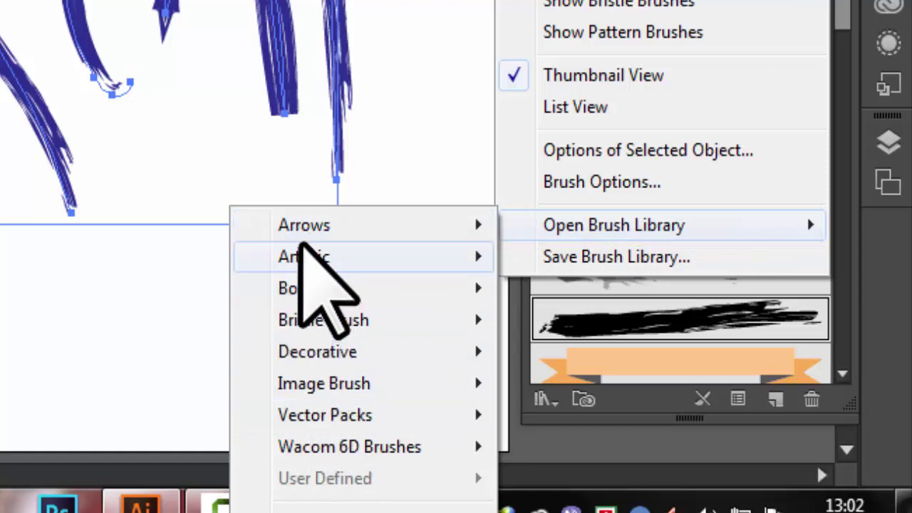
{"action": "mouse_move", "coordinate": [285, 224]}
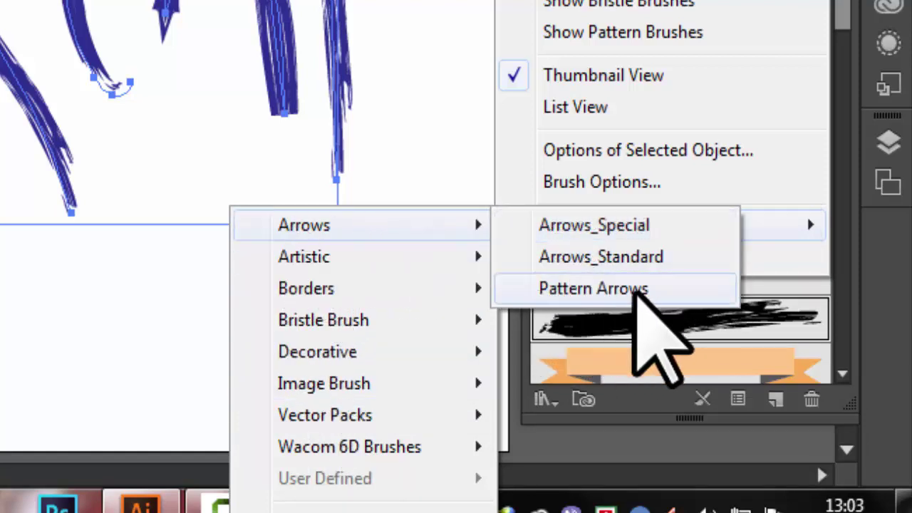
Open the Arrows_Special brush library and place its enlarged panel beside the Brushes panel.
{"action": "left_click", "coordinate": [599, 225]}
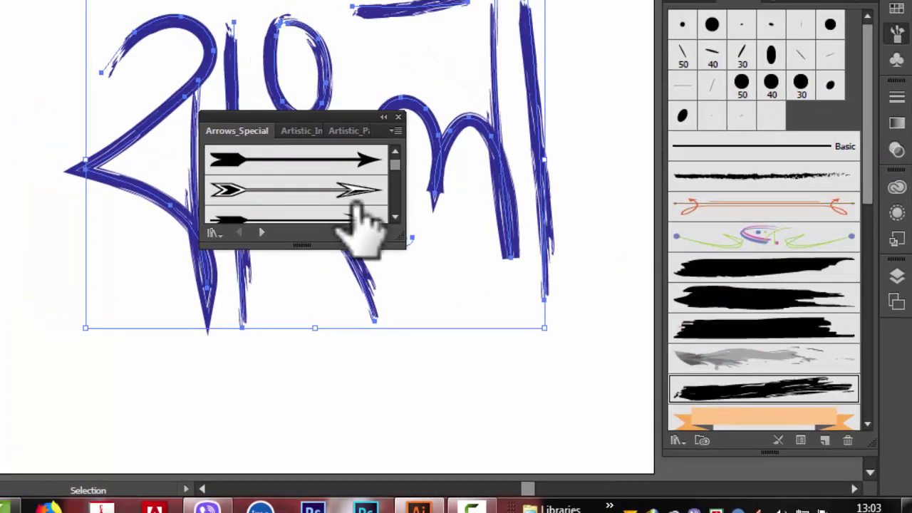
{"action": "left_click_drag", "start_coordinate": [325, 195], "coordinate": [325, 353]}
{"action": "mouse_move", "coordinate": [214, 82]}
{"action": "left_mouse_down"}
{"action": "mouse_move", "coordinate": [404, 0]}
{"action": "mouse_move", "coordinate": [516, 0]}
{"action": "left_mouse_up"}
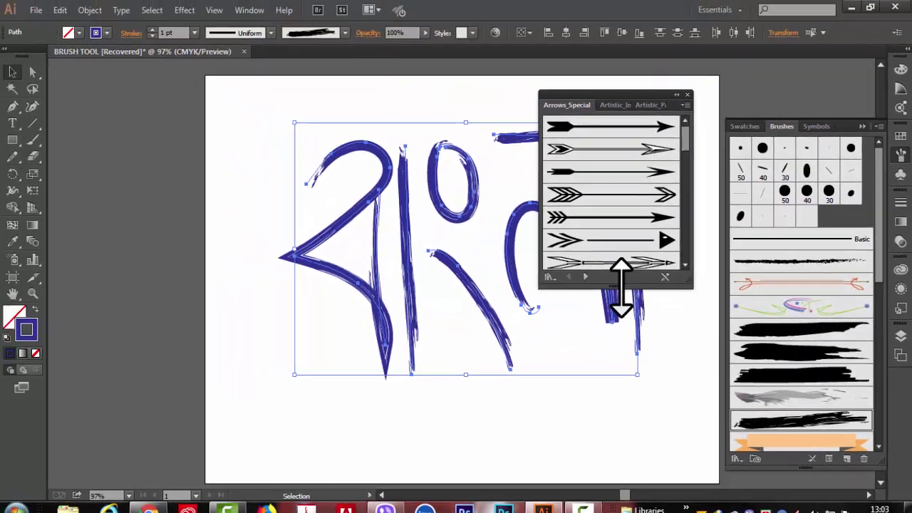
{"action": "left_click_drag", "start_coordinate": [568, 253], "coordinate": [577, 367]}
{"action": "left_click_drag", "start_coordinate": [649, 111], "coordinate": [659, 335]}
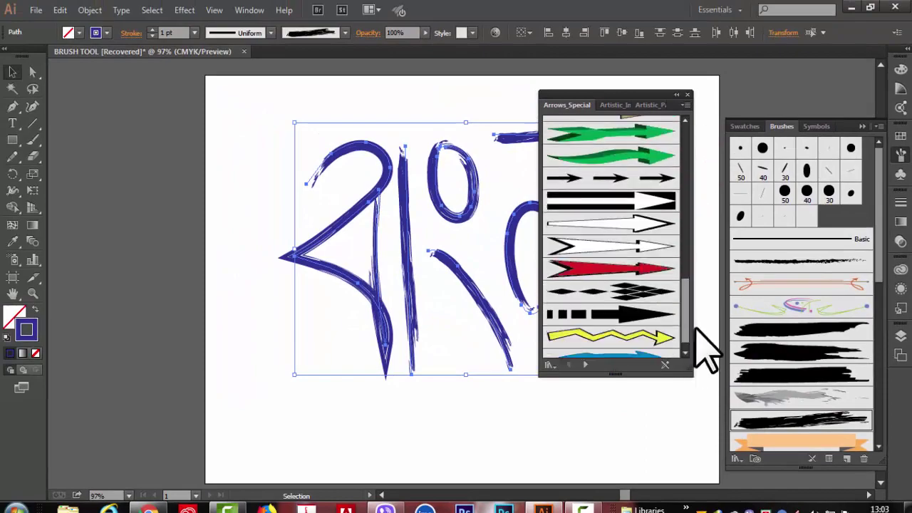
{"action": "left_click_drag", "start_coordinate": [621, 372], "coordinate": [595, 385]}
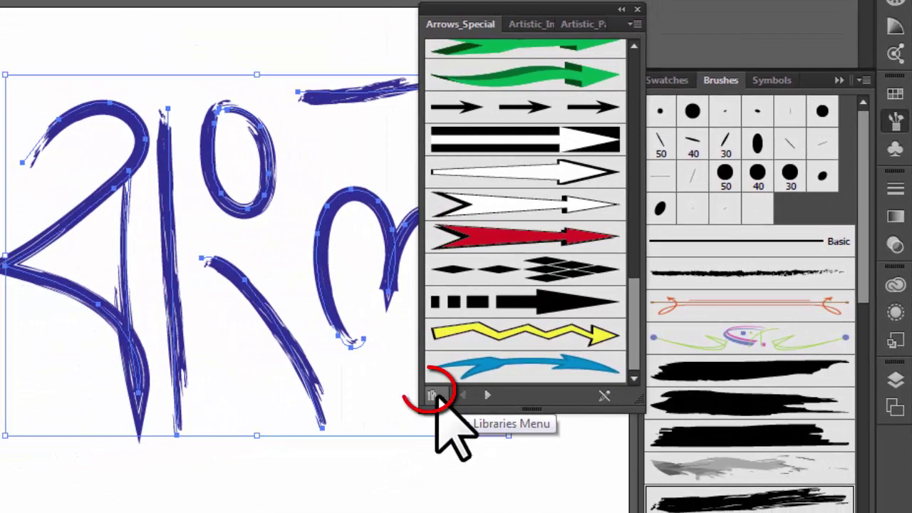
Open the Borders_Geometric brush library from Borders and enlarge its panel.
{"action": "left_click", "coordinate": [434, 396]}
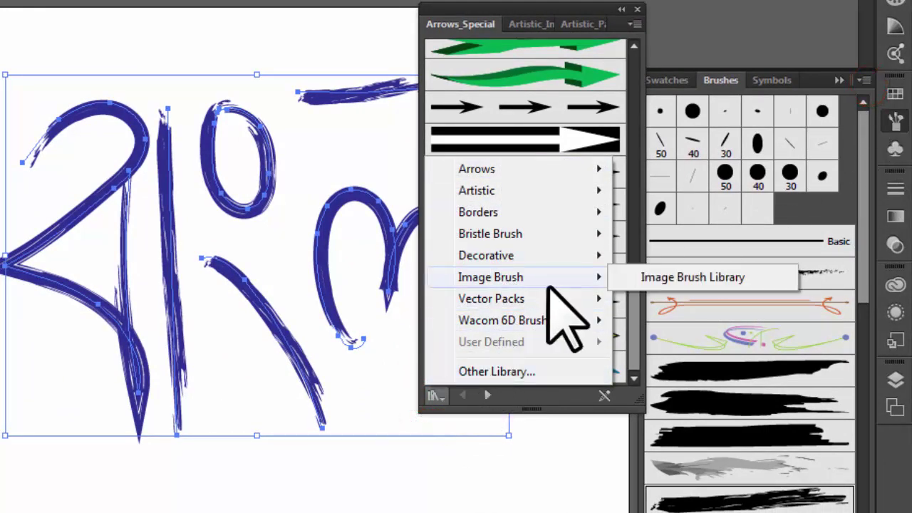
{"action": "left_click", "coordinate": [487, 255]}
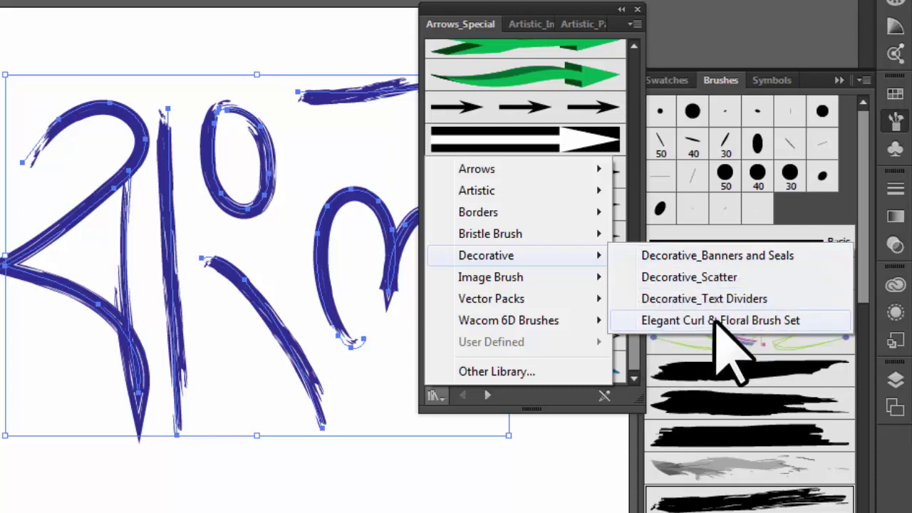
{"action": "mouse_move", "coordinate": [484, 242]}
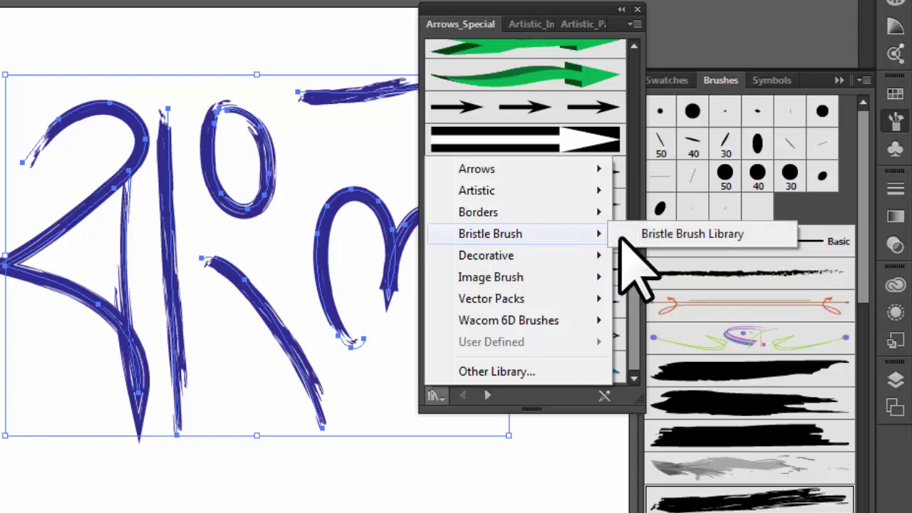
{"action": "mouse_move", "coordinate": [486, 212]}
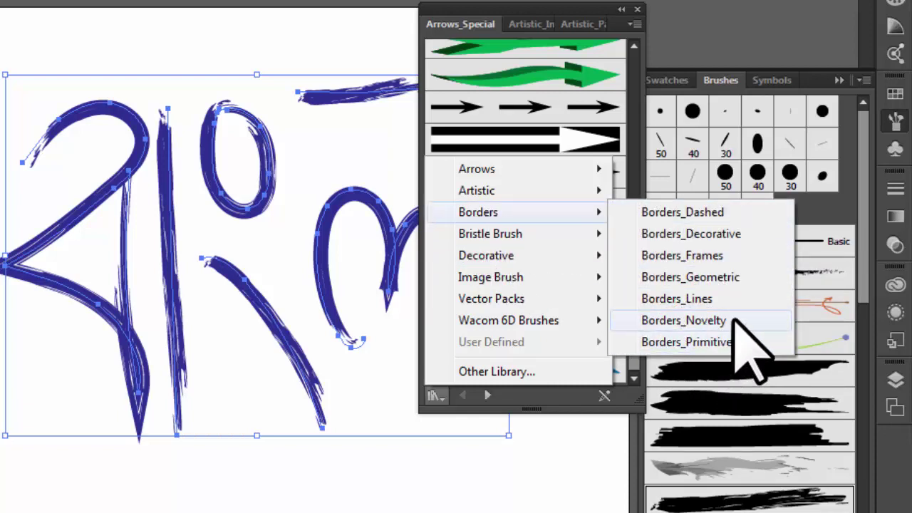
{"action": "left_click", "coordinate": [695, 278]}
{"action": "left_click_drag", "start_coordinate": [629, 196], "coordinate": [635, 82]}
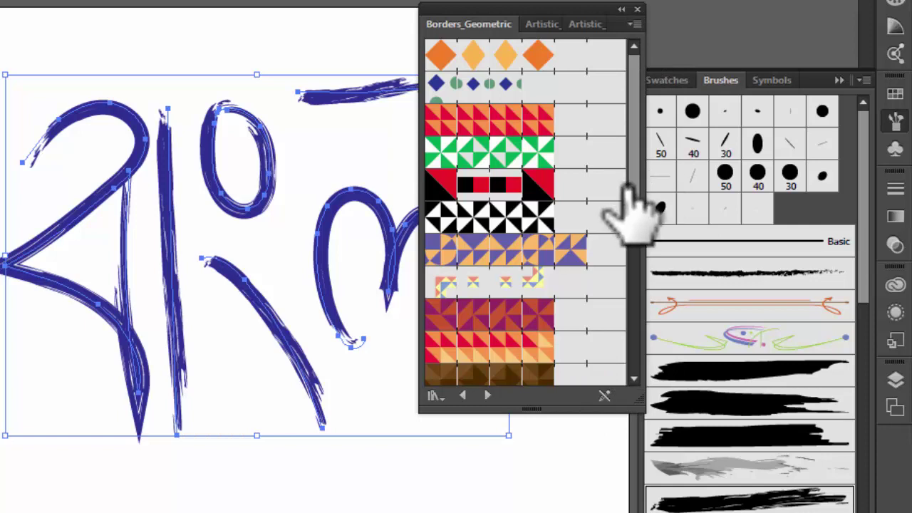
{"action": "left_click_drag", "start_coordinate": [634, 189], "coordinate": [631, 397]}
{"action": "left_click_drag", "start_coordinate": [647, 291], "coordinate": [633, 116]}
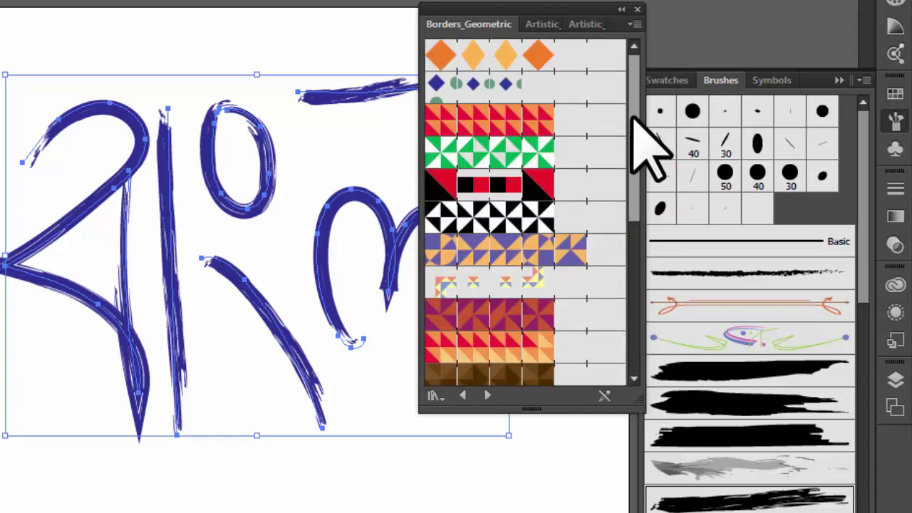
{"action": "left_click", "coordinate": [634, 221]}
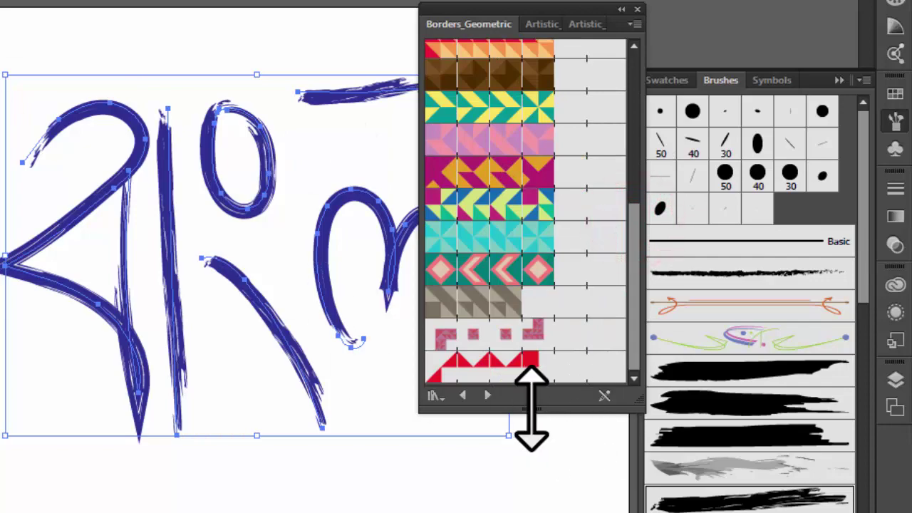
{"action": "left_click_drag", "start_coordinate": [532, 409], "coordinate": [528, 508]}
{"action": "left_click_drag", "start_coordinate": [632, 432], "coordinate": [651, 286]}
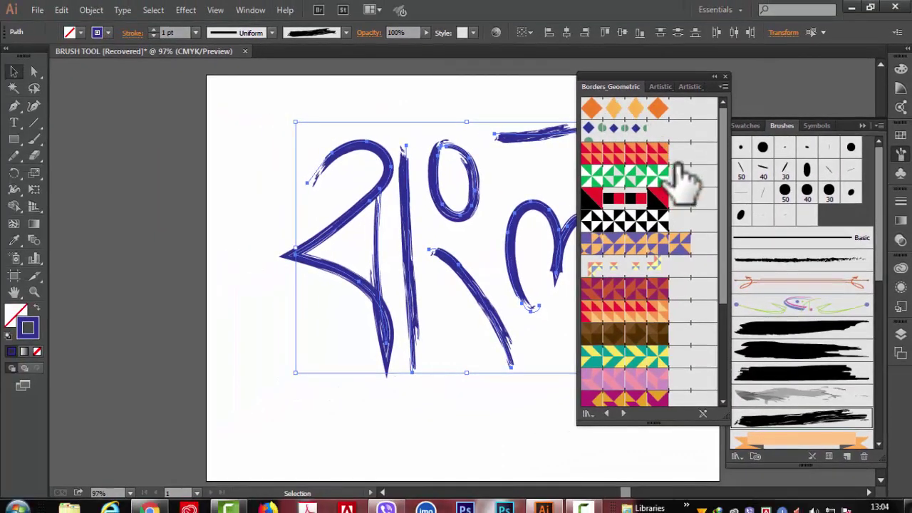
Try several geometric border brushes on the lettering, finishing with the green triangle brush.
{"action": "left_click", "coordinate": [638, 154]}
{"action": "left_click", "coordinate": [633, 177]}
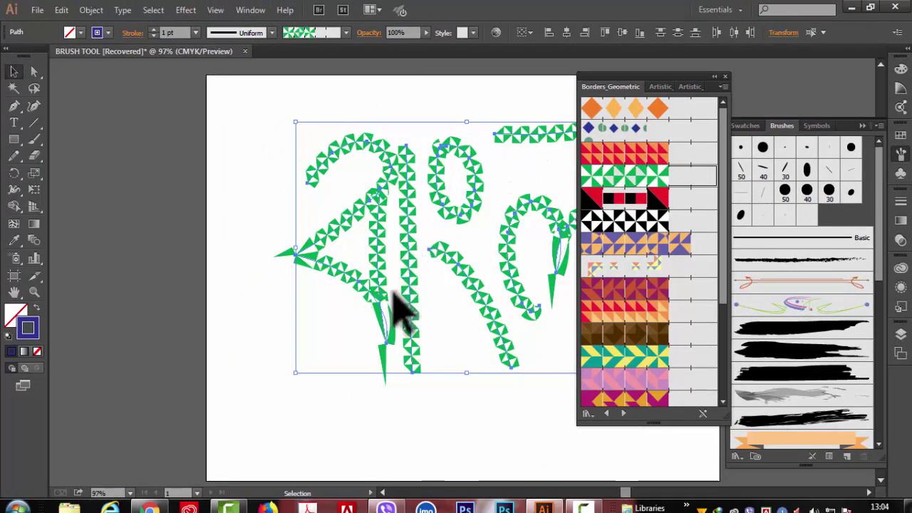
{"action": "mouse_move", "coordinate": [606, 90]}
{"action": "left_mouse_down"}
{"action": "mouse_move", "coordinate": [688, 143]}
{"action": "mouse_move", "coordinate": [725, 78]}
{"action": "left_mouse_up"}
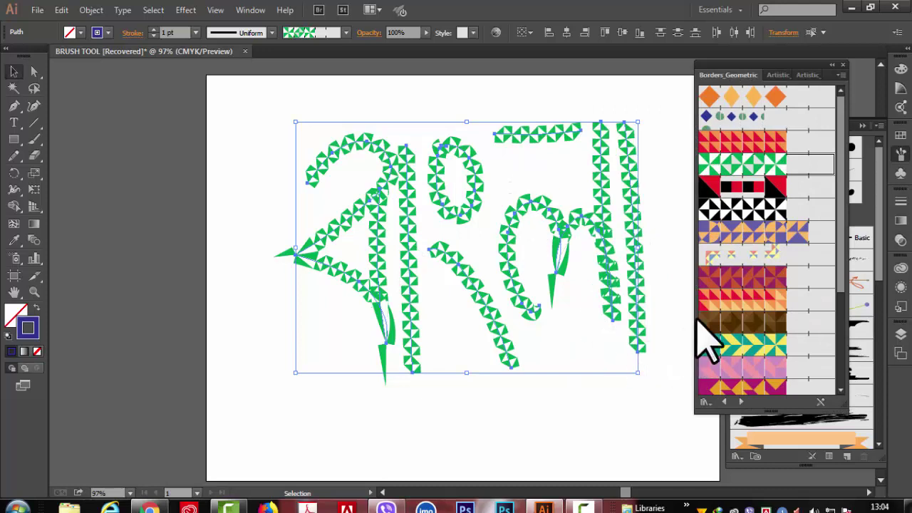
{"action": "left_click", "coordinate": [718, 280]}
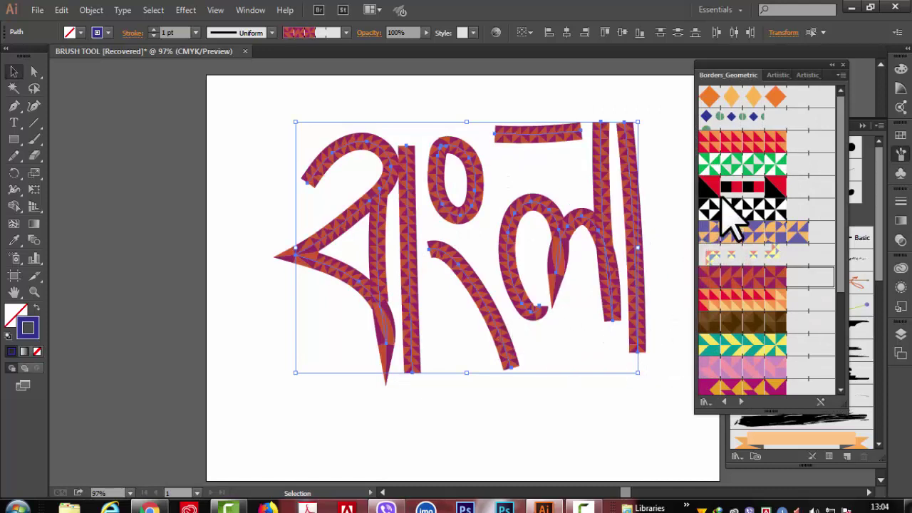
{"action": "left_click", "coordinate": [718, 165]}
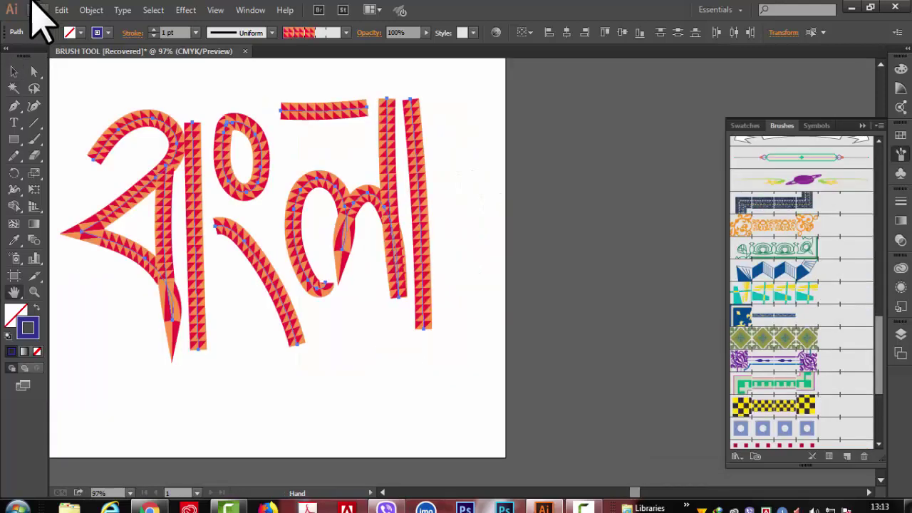
{"action": "scroll", "coordinate": [797, 428], "scroll_direction": "down", "scroll_amount": 3}
{"action": "left_click", "coordinate": [781, 412]}
{"action": "left_click", "coordinate": [781, 437]}
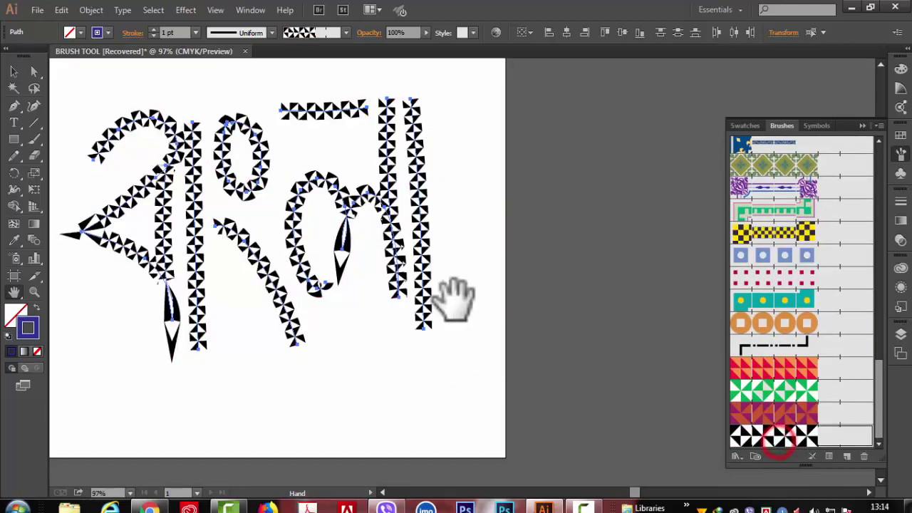
{"action": "left_click_drag", "start_coordinate": [417, 372], "coordinate": [453, 393]}
{"action": "left_click", "coordinate": [798, 412]}
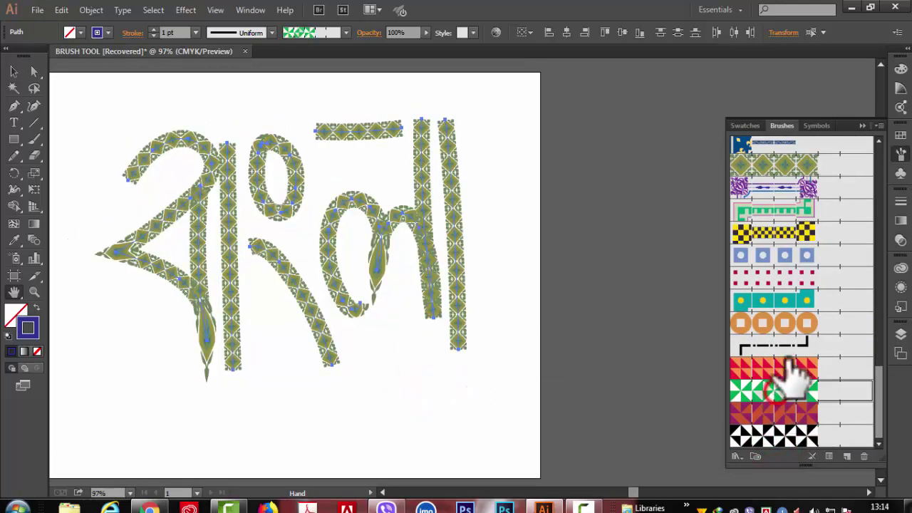
{"action": "left_click", "coordinate": [788, 389]}
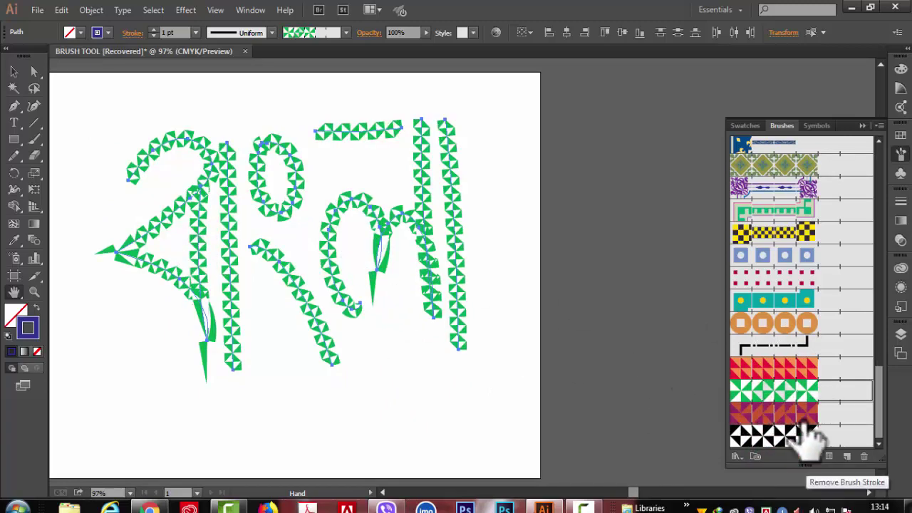
{"action": "double_click", "coordinate": [780, 391]}
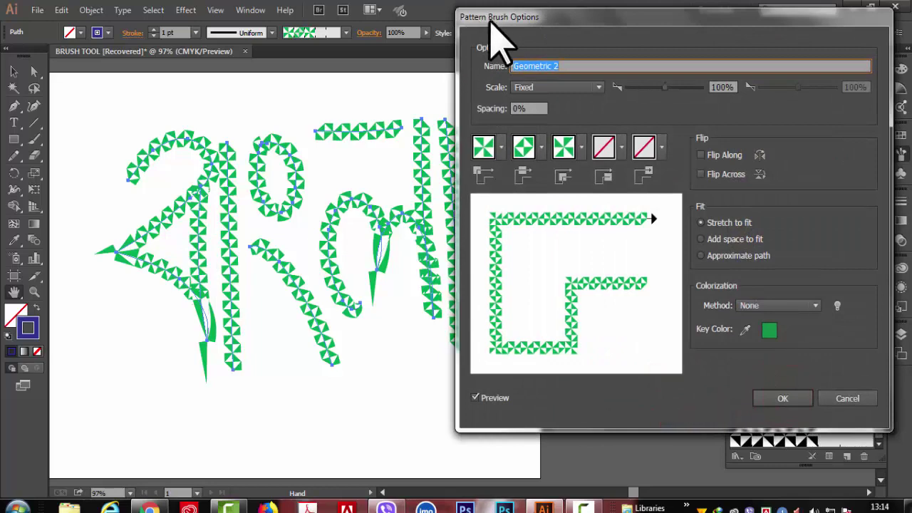
{"action": "left_click_drag", "start_coordinate": [659, 35], "coordinate": [695, 67]}
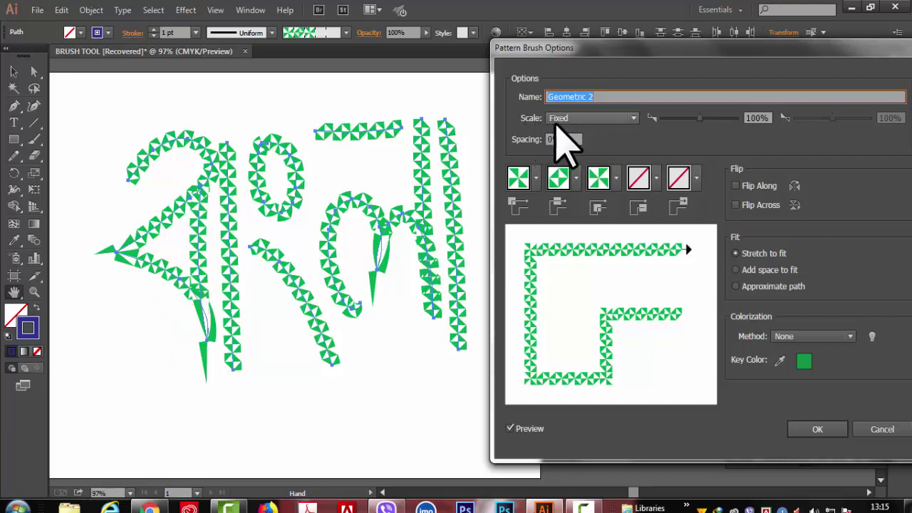
{"action": "left_click", "coordinate": [630, 119]}
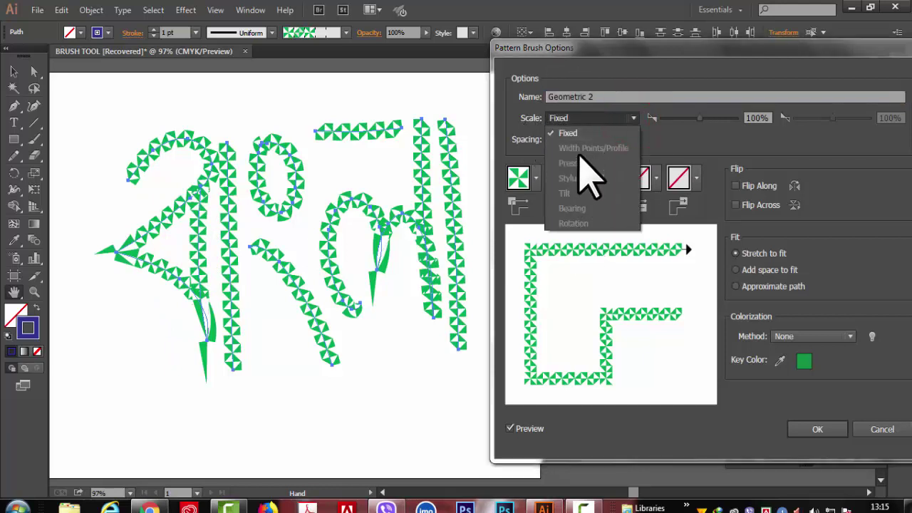
{"action": "left_click", "coordinate": [633, 120]}
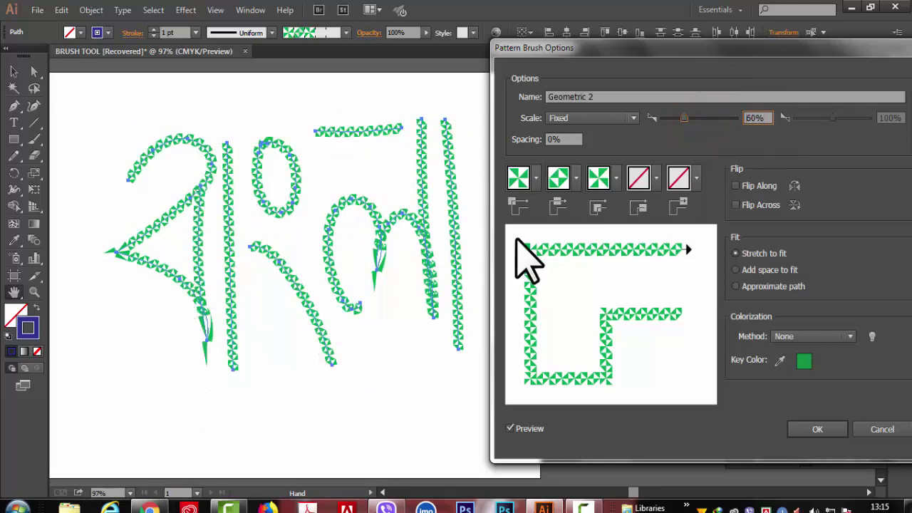
{"action": "left_click_drag", "start_coordinate": [693, 117], "coordinate": [696, 118]}
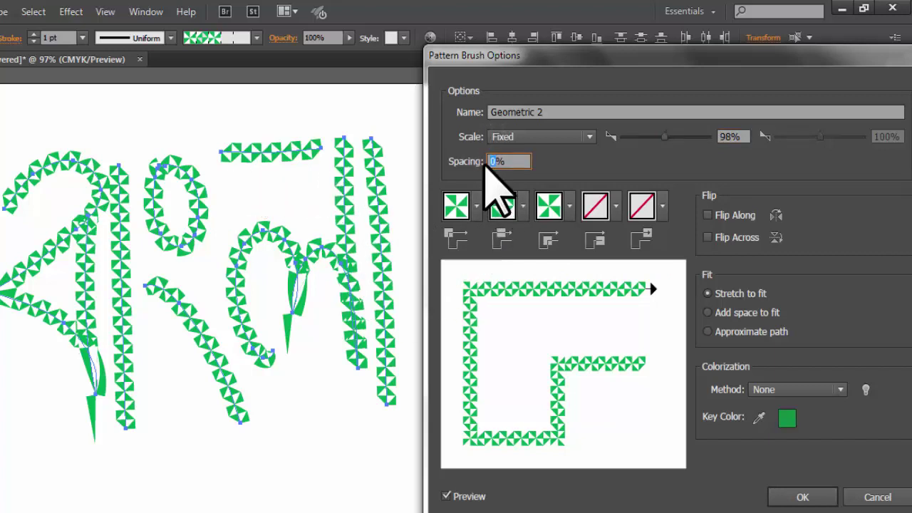
{"action": "type", "text": "30"}
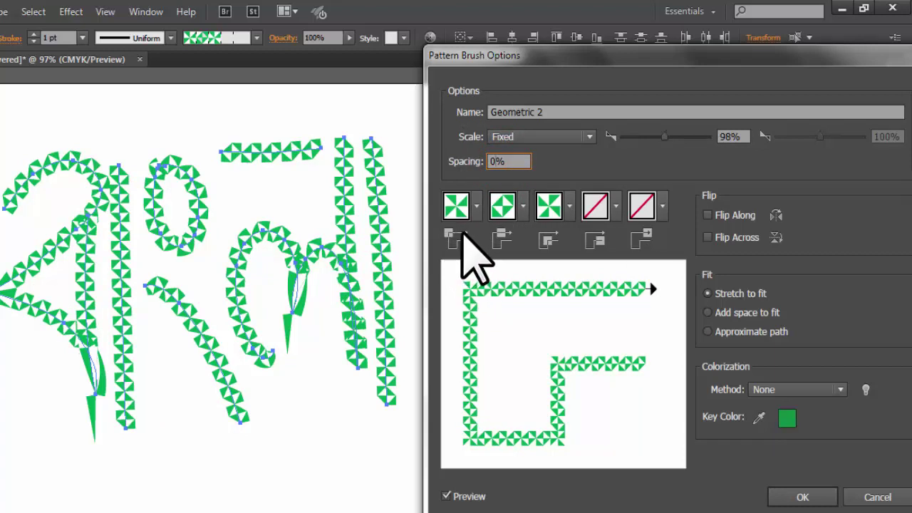
{"action": "left_click", "coordinate": [878, 497]}
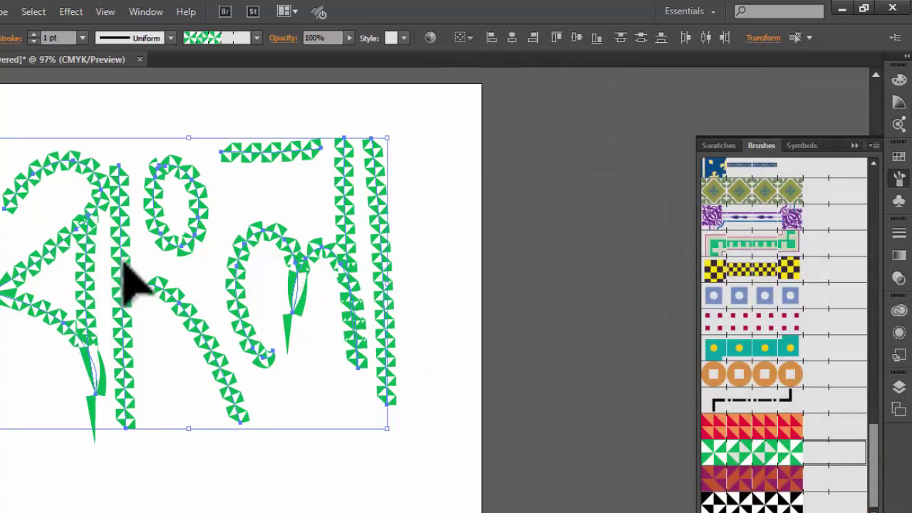
Delete the lettering, draw a rectangle, and stroke it with the Geometric 2 green triangle brush.
{"action": "key", "text": "Delete"}
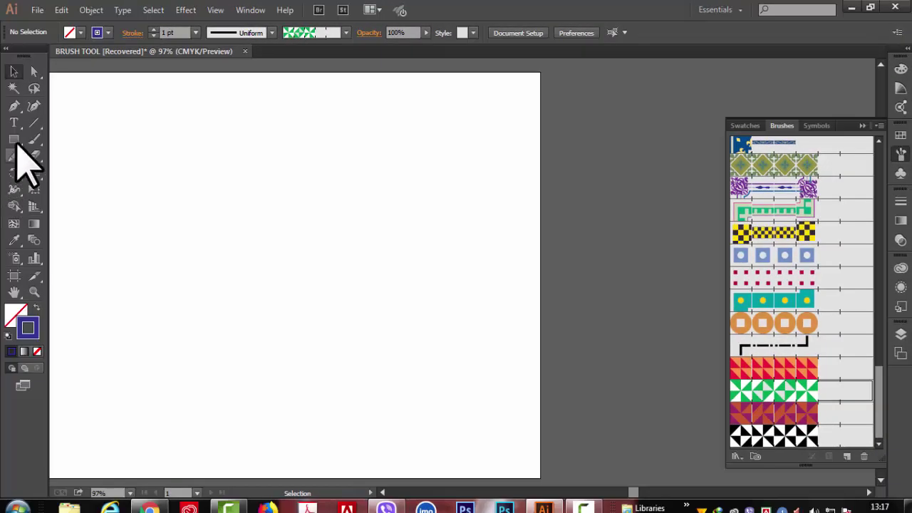
{"action": "left_click", "coordinate": [14, 139]}
{"action": "left_click_drag", "start_coordinate": [154, 155], "coordinate": [420, 381]}
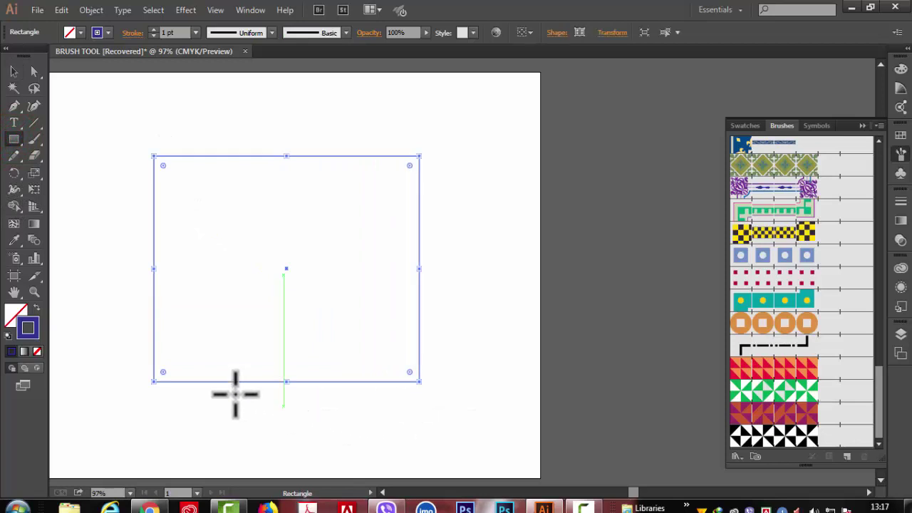
{"action": "left_click", "coordinate": [778, 391]}
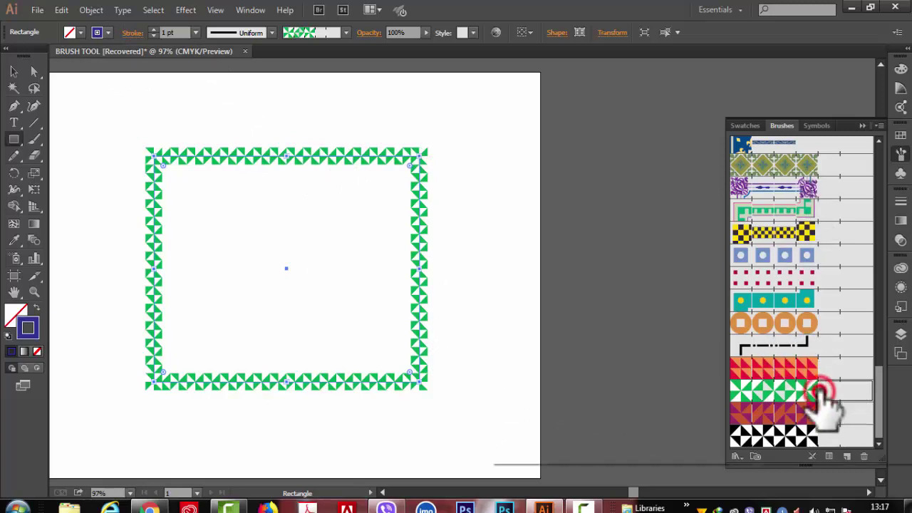
Set the Geometric 2 brush's outer corner tile to Auto-Centered and update the frame's existing stroke.
{"action": "double_click", "coordinate": [819, 392]}
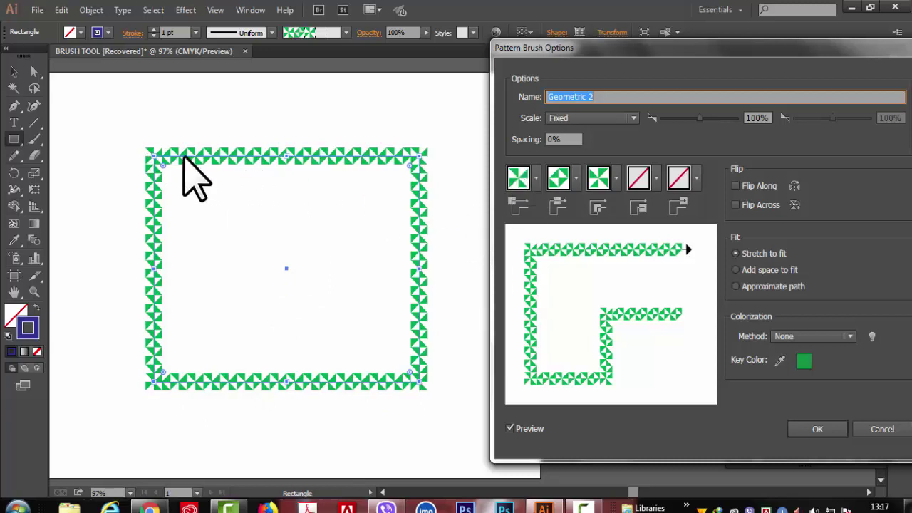
{"action": "left_click", "coordinate": [514, 187]}
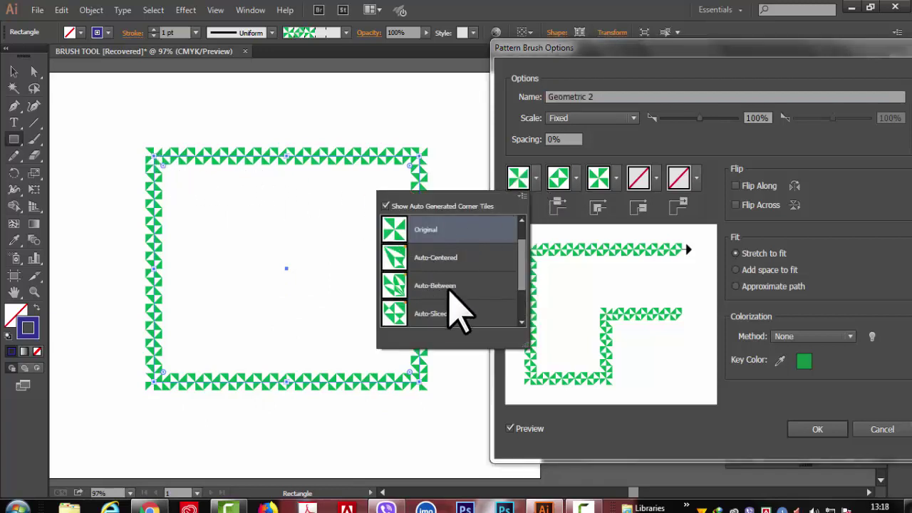
{"action": "left_click", "coordinate": [448, 291]}
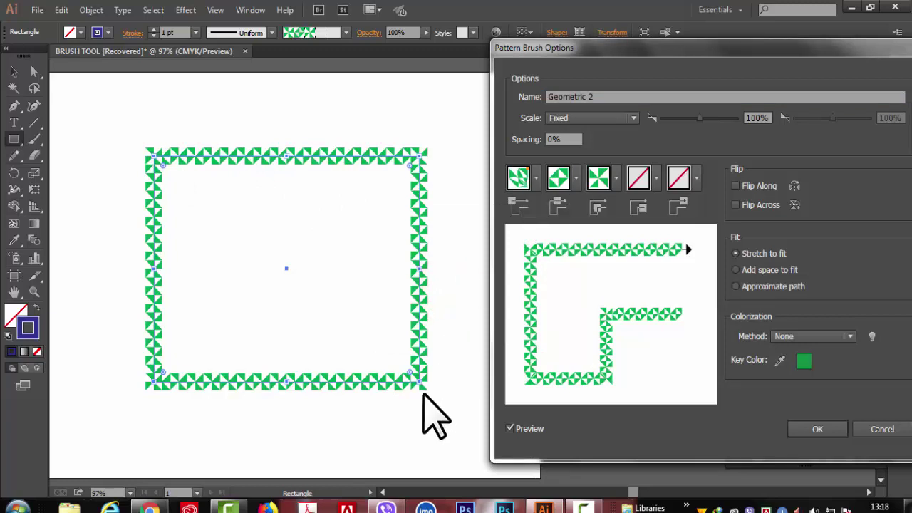
{"action": "left_click_drag", "start_coordinate": [737, 45], "coordinate": [689, 43]}
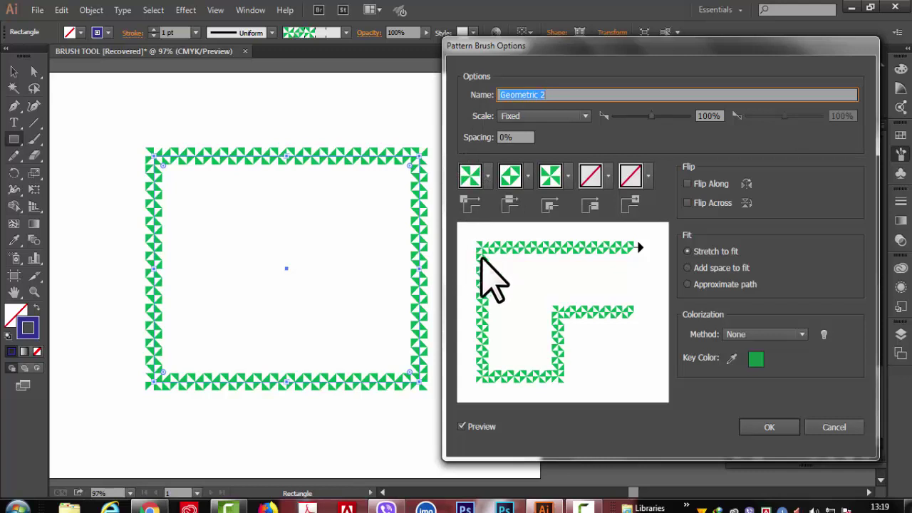
{"action": "left_click", "coordinate": [487, 175]}
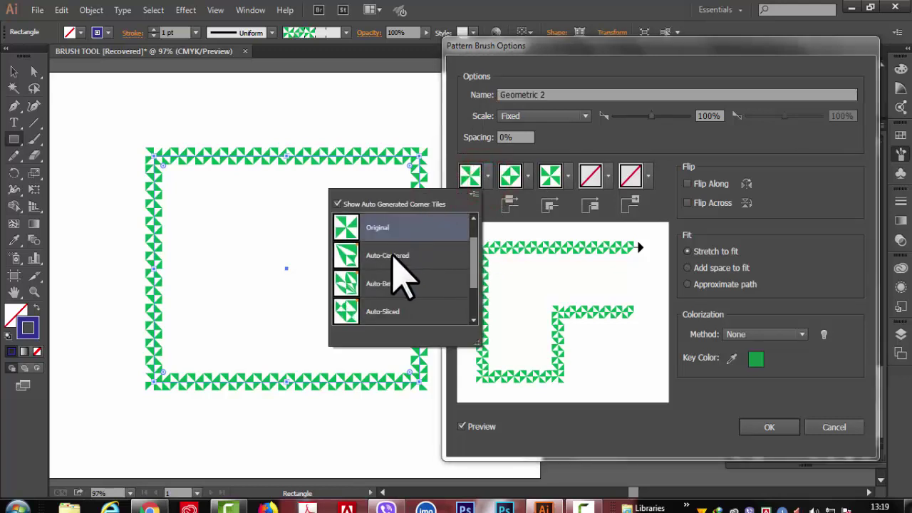
{"action": "left_click", "coordinate": [404, 257]}
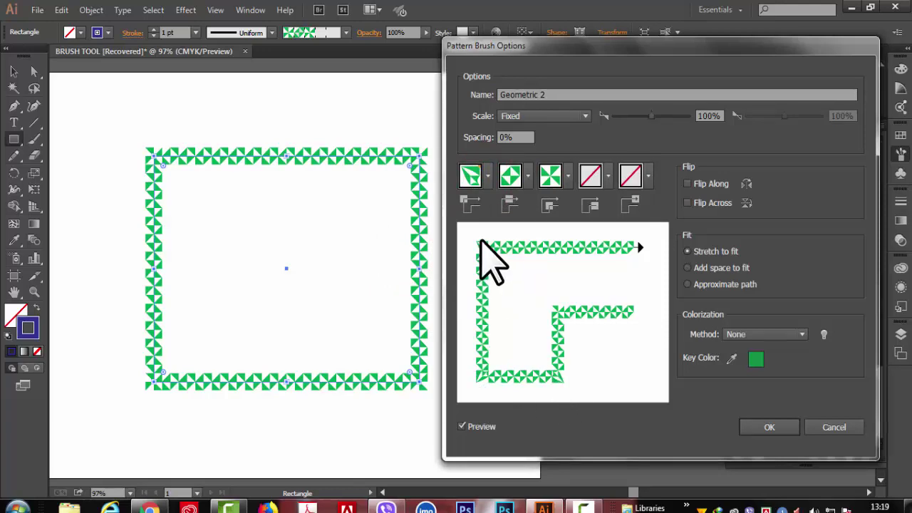
{"action": "left_click", "coordinate": [769, 430]}
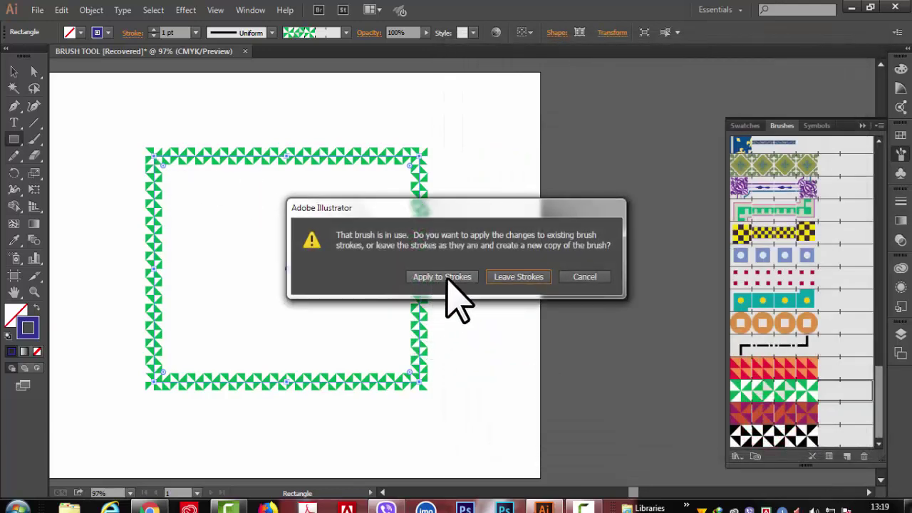
{"action": "left_click", "coordinate": [446, 276]}
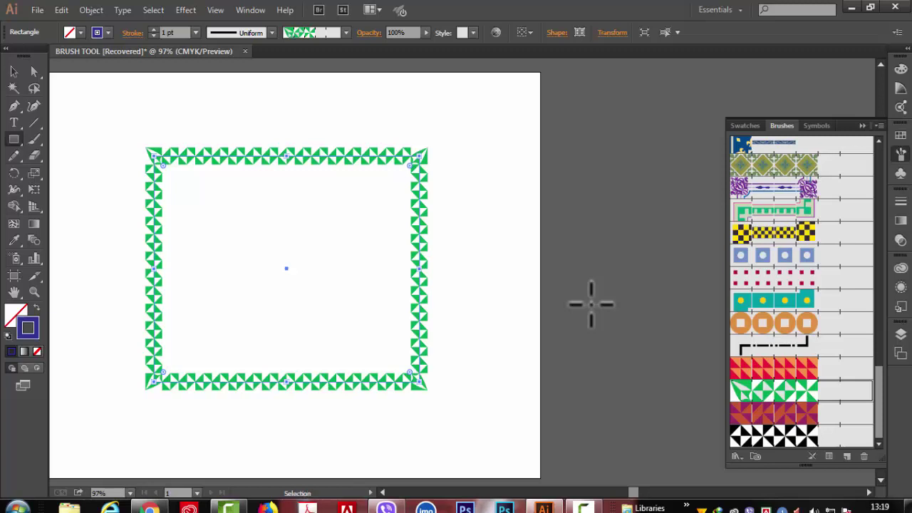
Switch Geometric 2's outer corner tile to Auto-Overlap and apply it to the frame.
{"action": "double_click", "coordinate": [837, 391]}
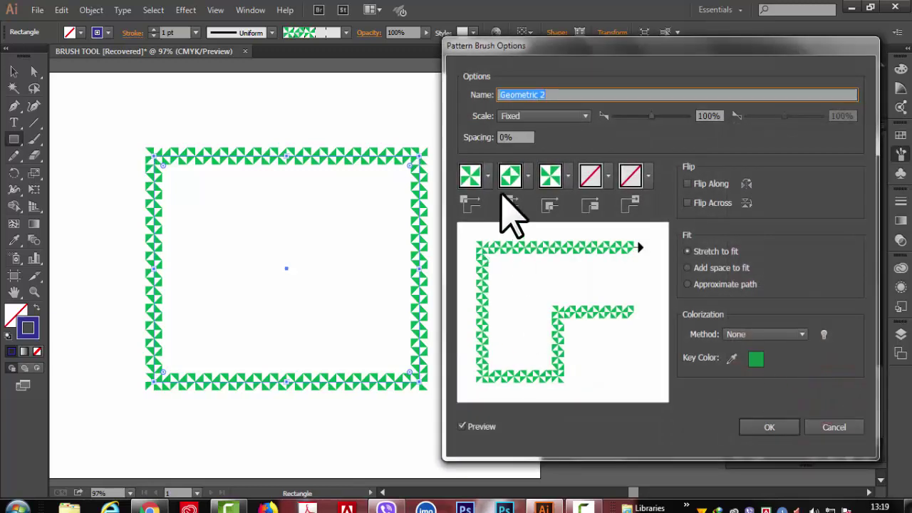
{"action": "left_click", "coordinate": [506, 204]}
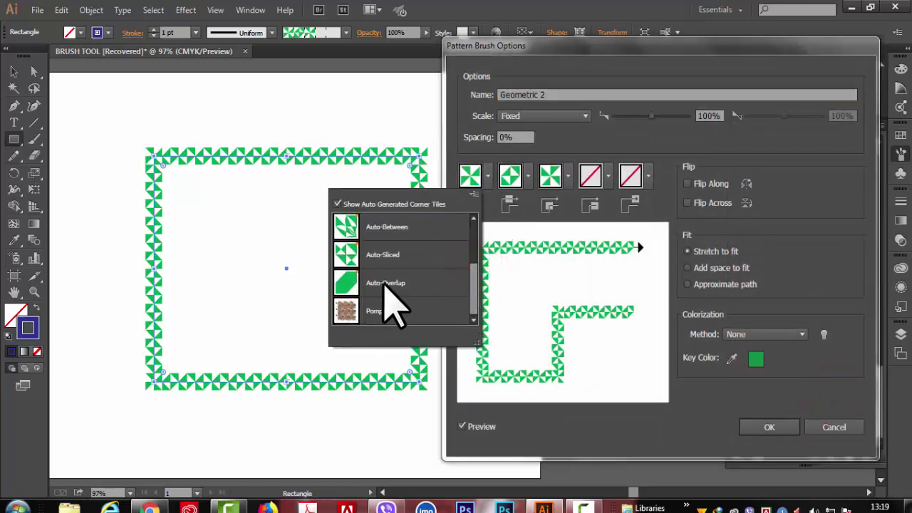
{"action": "left_click", "coordinate": [407, 282]}
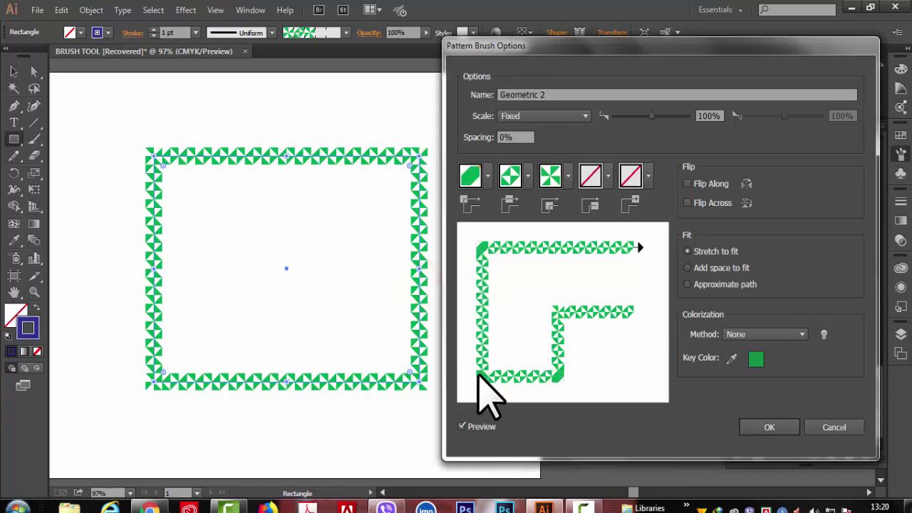
{"action": "left_click", "coordinate": [772, 427]}
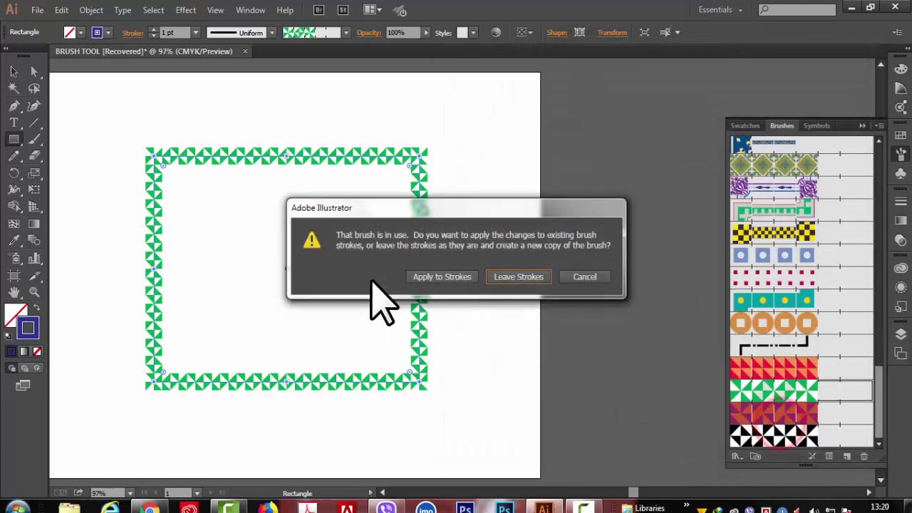
{"action": "left_click", "coordinate": [435, 276]}
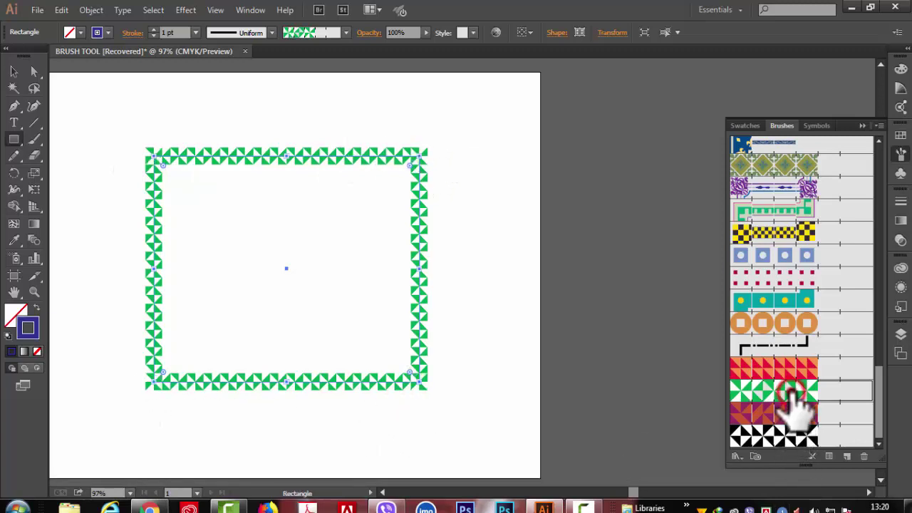
Browse the outer corner, side and inner corner tile lists without changing anything.
{"action": "double_click", "coordinate": [792, 394]}
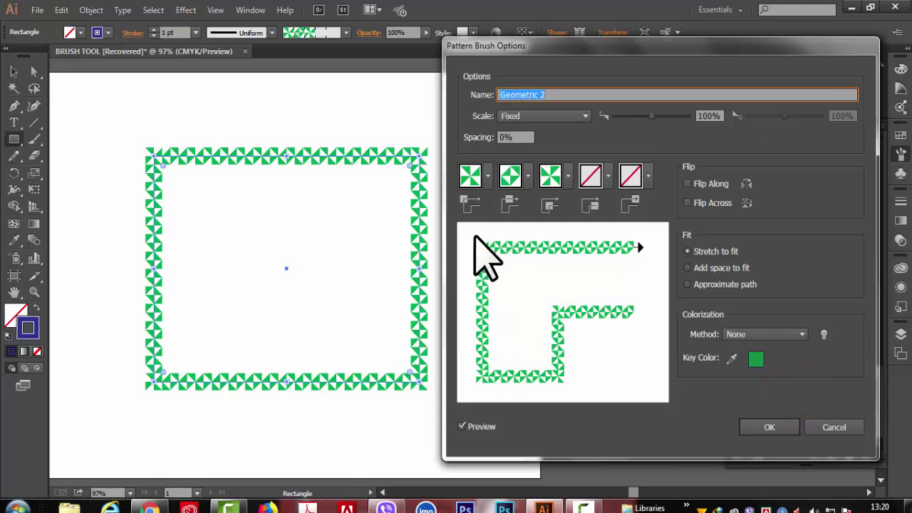
{"action": "left_click", "coordinate": [488, 175]}
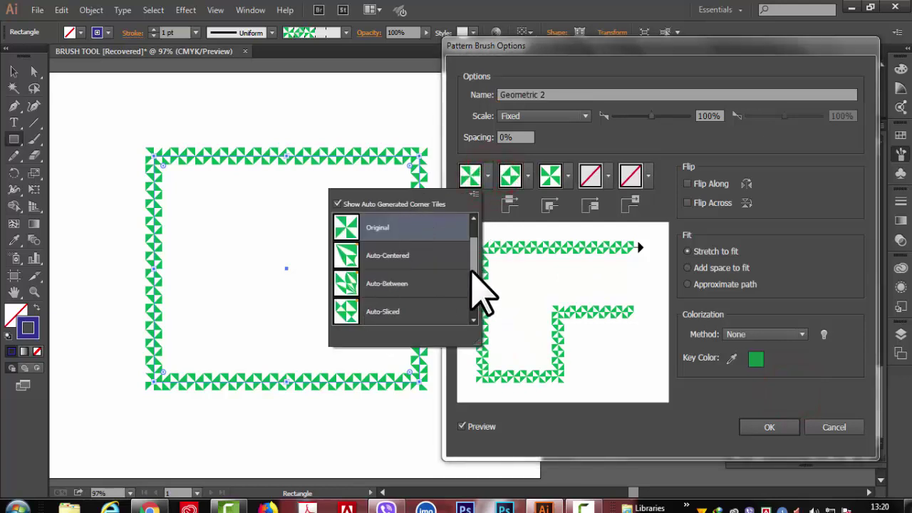
{"action": "left_click_drag", "start_coordinate": [473, 274], "coordinate": [422, 214]}
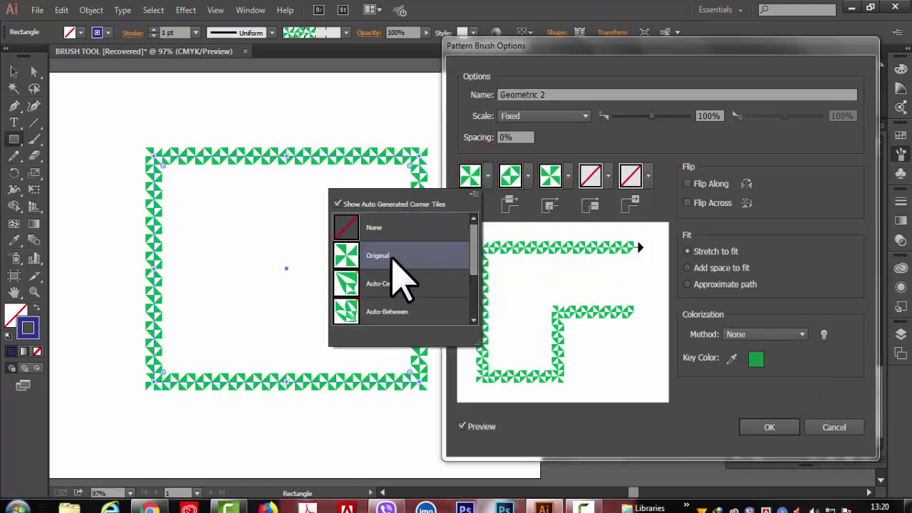
{"action": "left_click", "coordinate": [474, 193]}
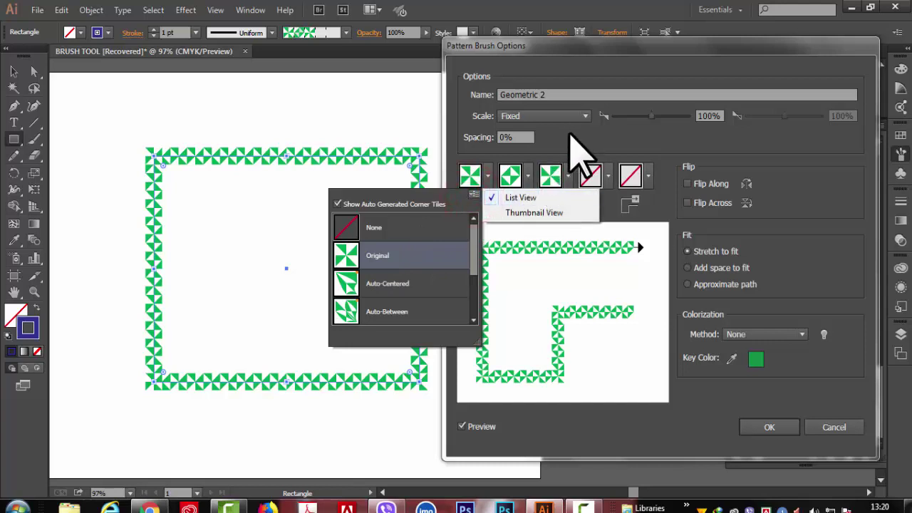
{"action": "left_click", "coordinate": [509, 202]}
{"action": "left_click", "coordinate": [529, 176]}
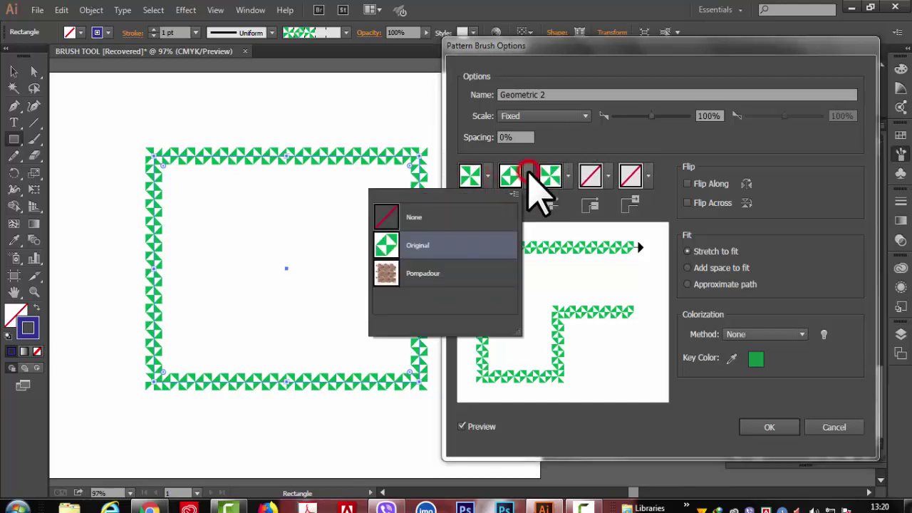
{"action": "left_click", "coordinate": [535, 192]}
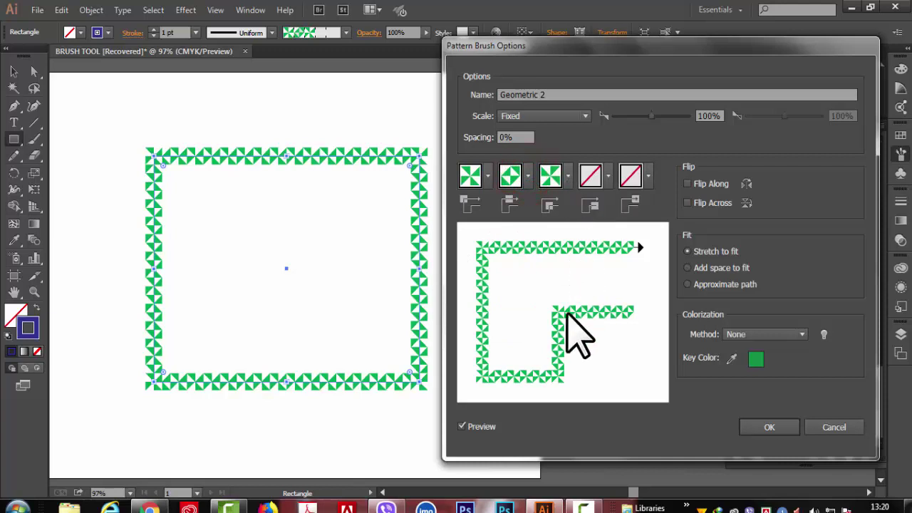
{"action": "left_click", "coordinate": [568, 176]}
{"action": "left_click", "coordinate": [591, 214]}
Set Geometric 2's inner corner tile to Auto-Between and confirm the brush change.
{"action": "left_click", "coordinate": [568, 176]}
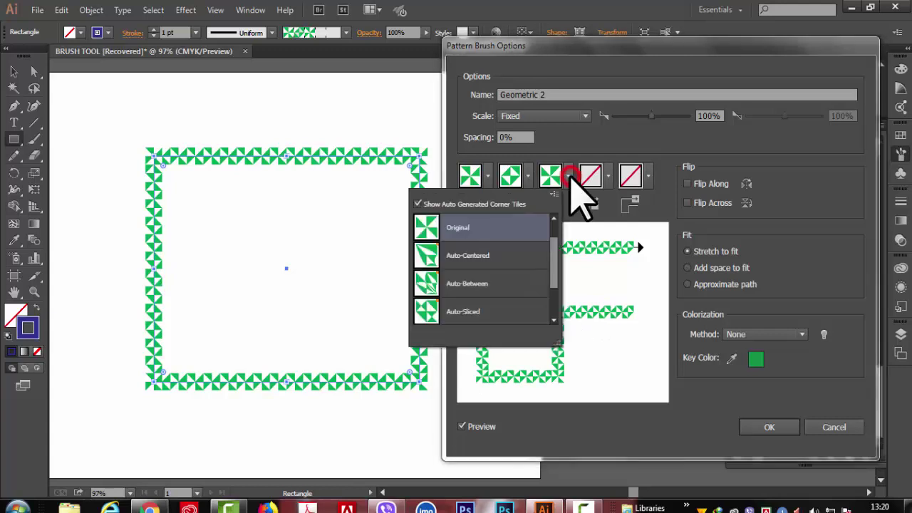
{"action": "left_click", "coordinate": [446, 288]}
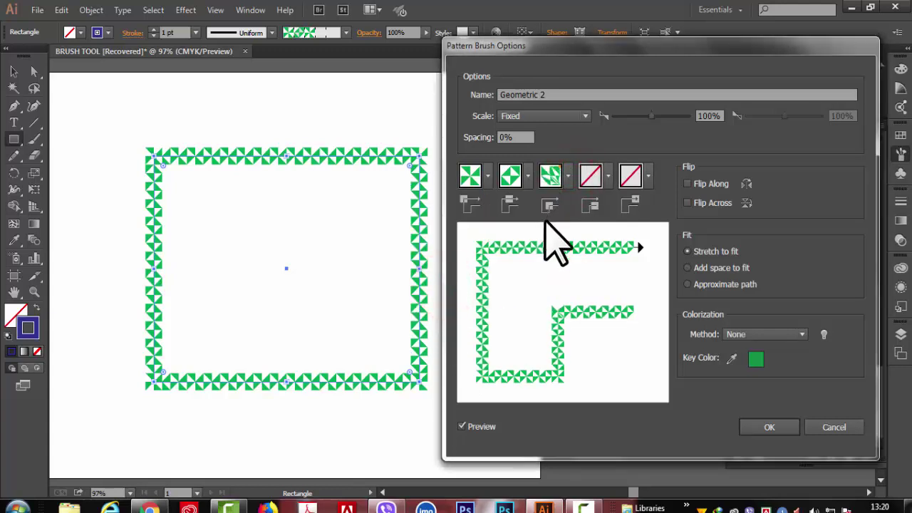
{"action": "left_click", "coordinate": [768, 427]}
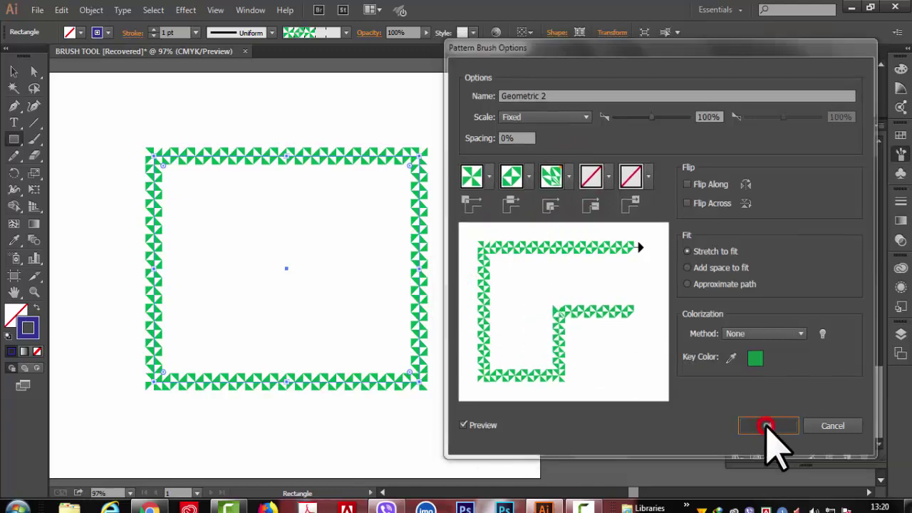
{"action": "left_click", "coordinate": [431, 277]}
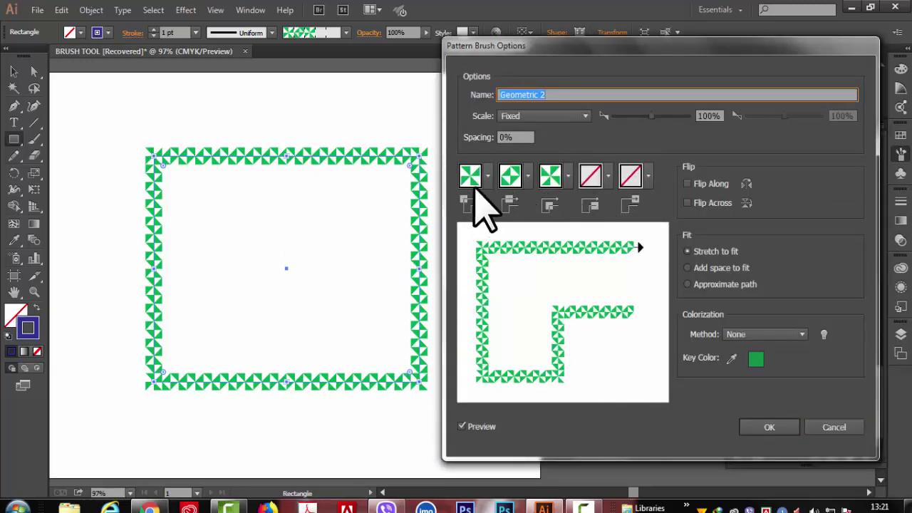
{"action": "left_click", "coordinate": [688, 185]}
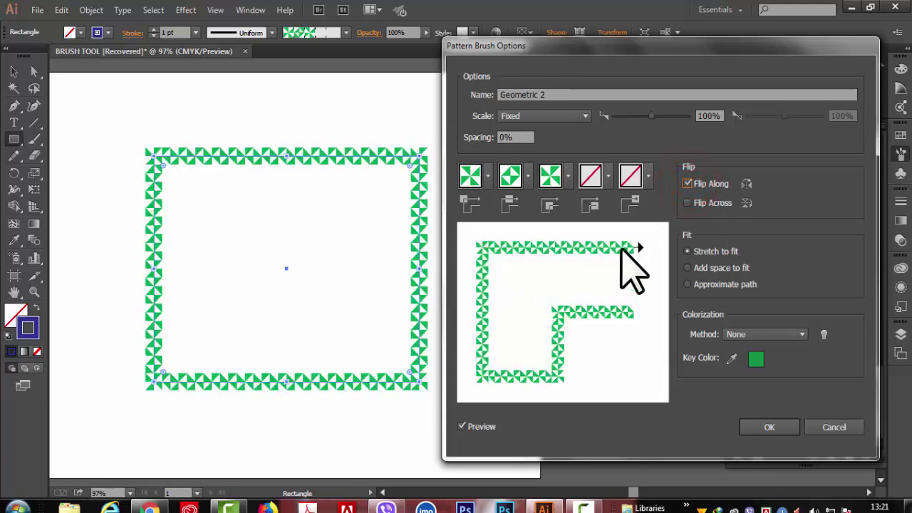
{"action": "left_click", "coordinate": [688, 184]}
{"action": "left_click", "coordinate": [687, 185]}
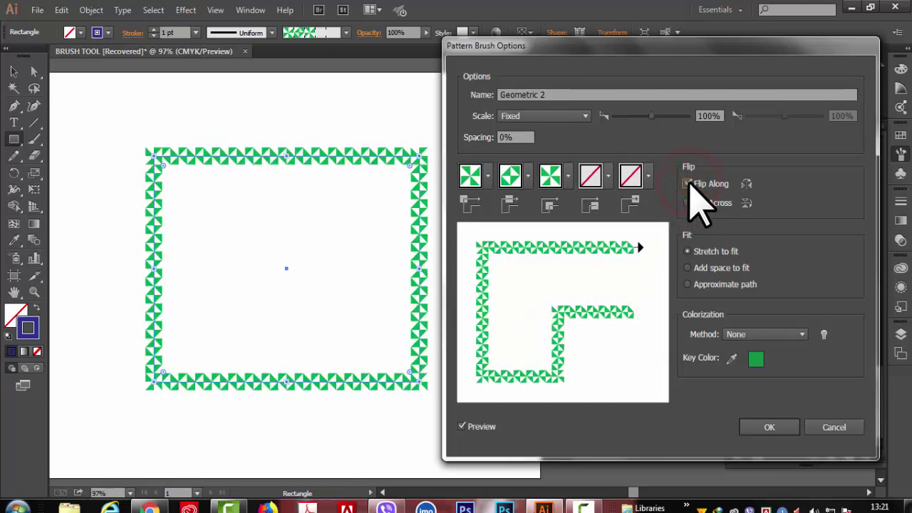
{"action": "left_click", "coordinate": [688, 185]}
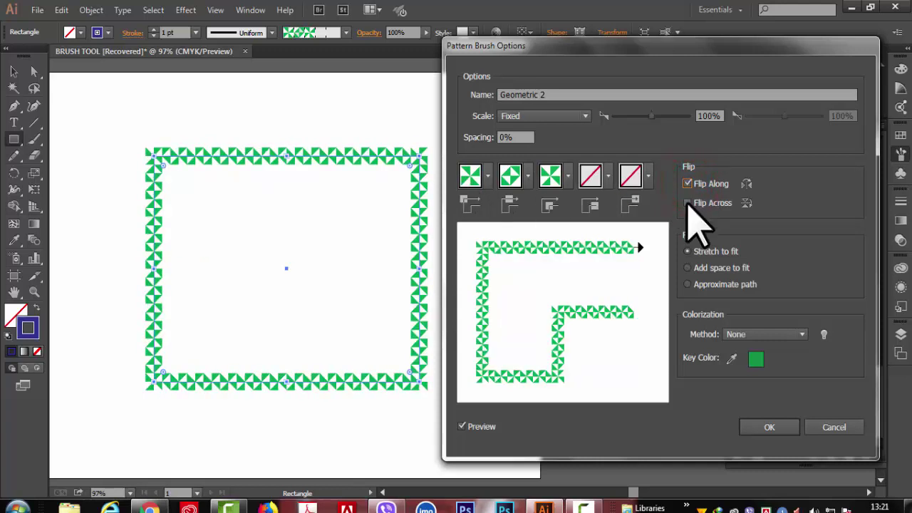
{"action": "left_click", "coordinate": [688, 185]}
{"action": "left_click", "coordinate": [688, 204]}
{"action": "left_click", "coordinate": [688, 203]}
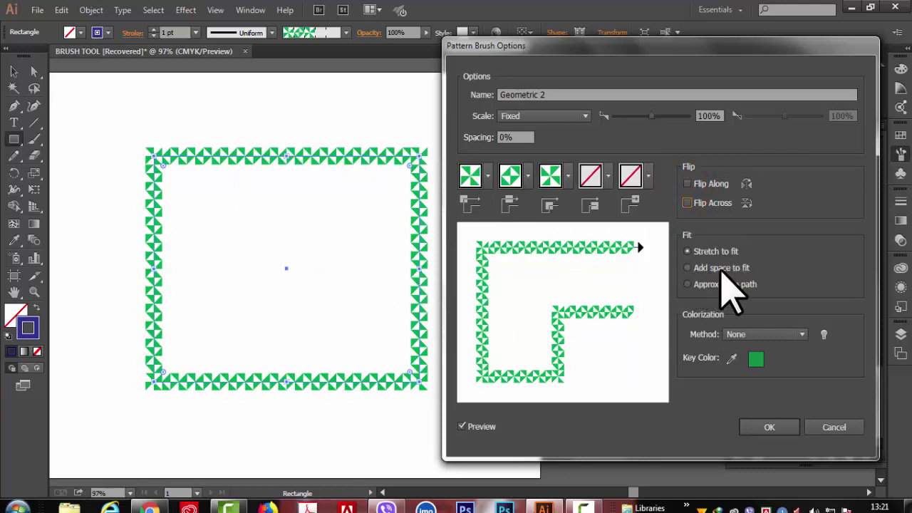
{"action": "left_click", "coordinate": [687, 268]}
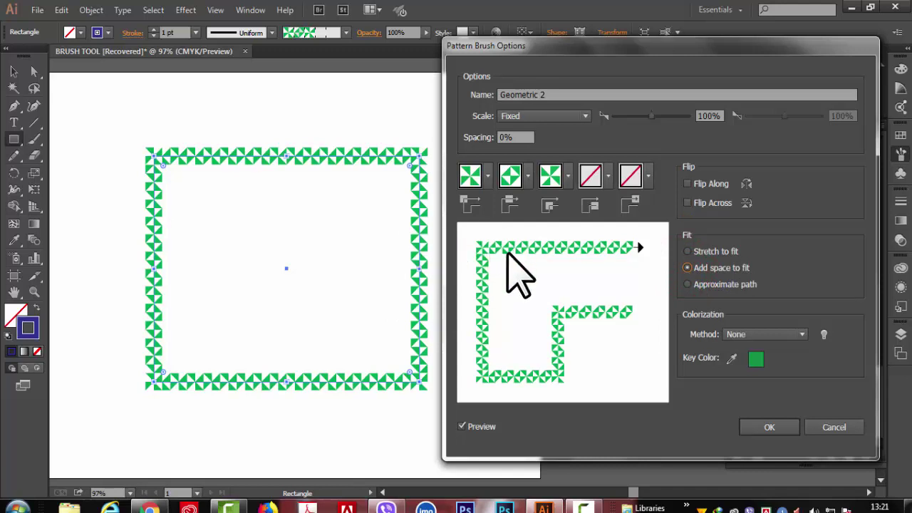
{"action": "left_click", "coordinate": [687, 284]}
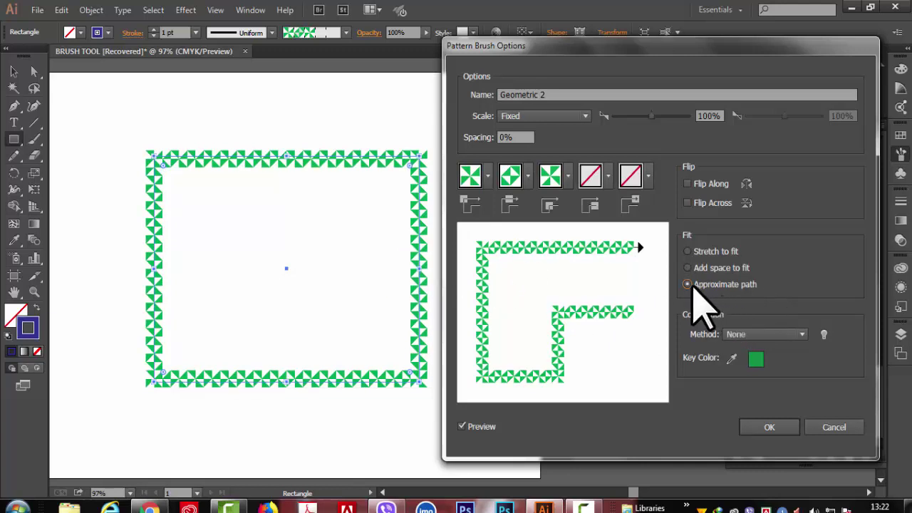
{"action": "left_click", "coordinate": [688, 252]}
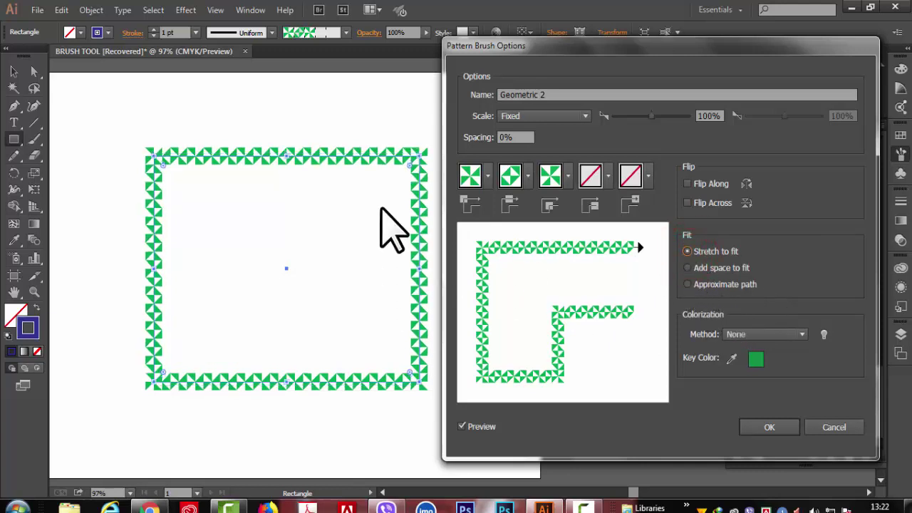
{"action": "left_click", "coordinate": [688, 268]}
{"action": "left_click", "coordinate": [687, 268]}
Preview Tints, Tints and Shades and Hue Shift colorization, then confirm Tints and Shades for Geometric 2.
{"action": "left_click", "coordinate": [802, 334]}
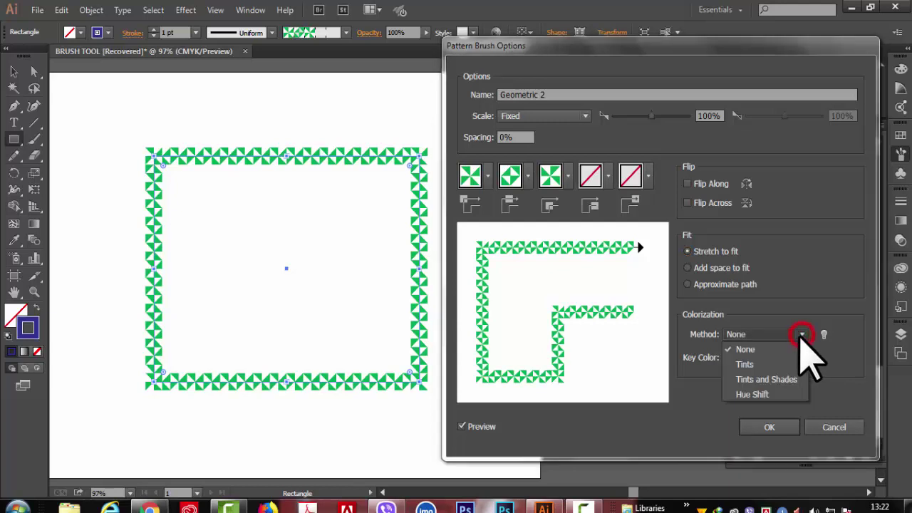
{"action": "left_click", "coordinate": [785, 364]}
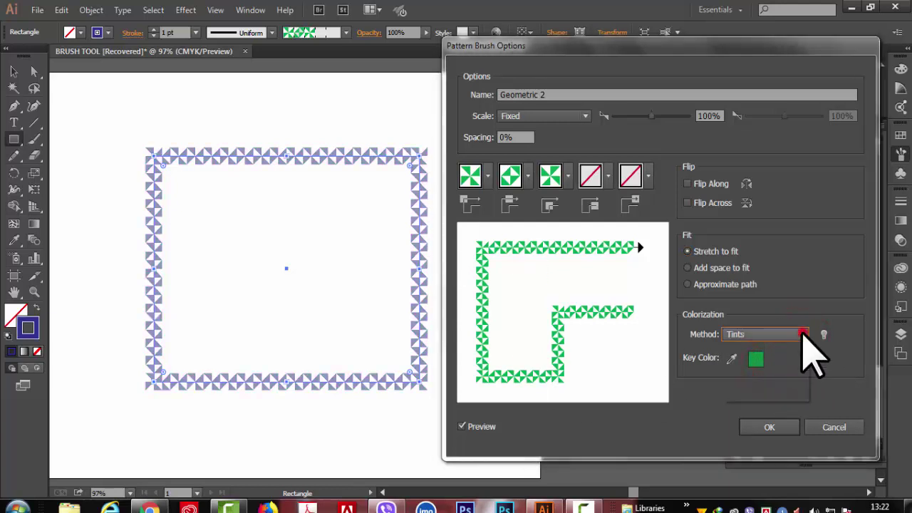
{"action": "left_click", "coordinate": [802, 334]}
{"action": "left_click", "coordinate": [774, 378]}
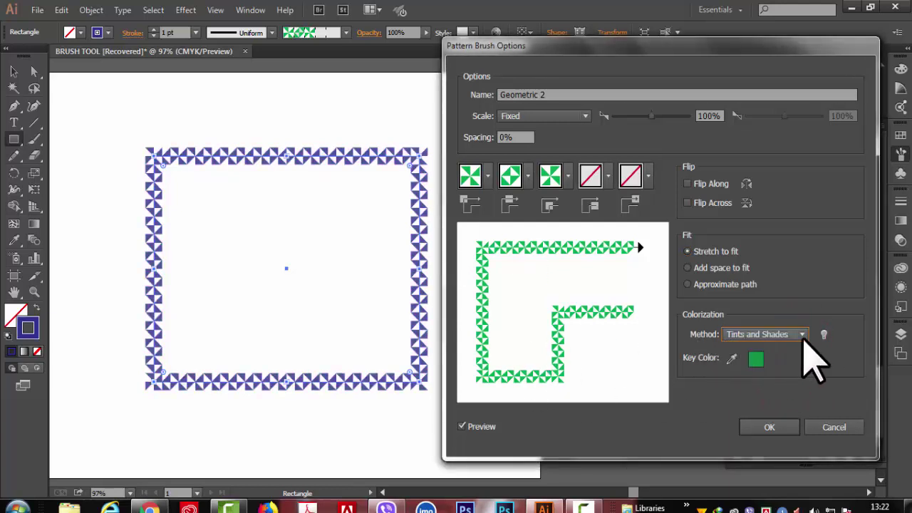
{"action": "left_click", "coordinate": [802, 335]}
{"action": "left_click", "coordinate": [770, 394]}
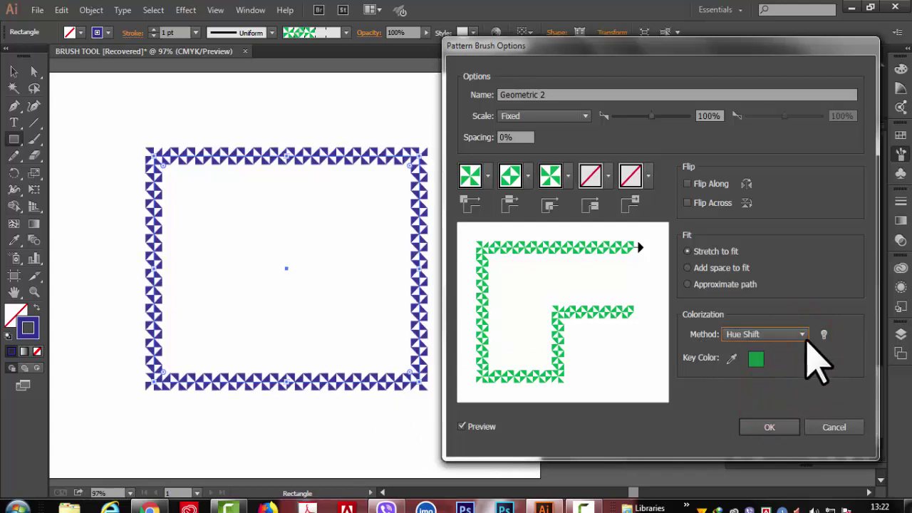
{"action": "left_click", "coordinate": [803, 334]}
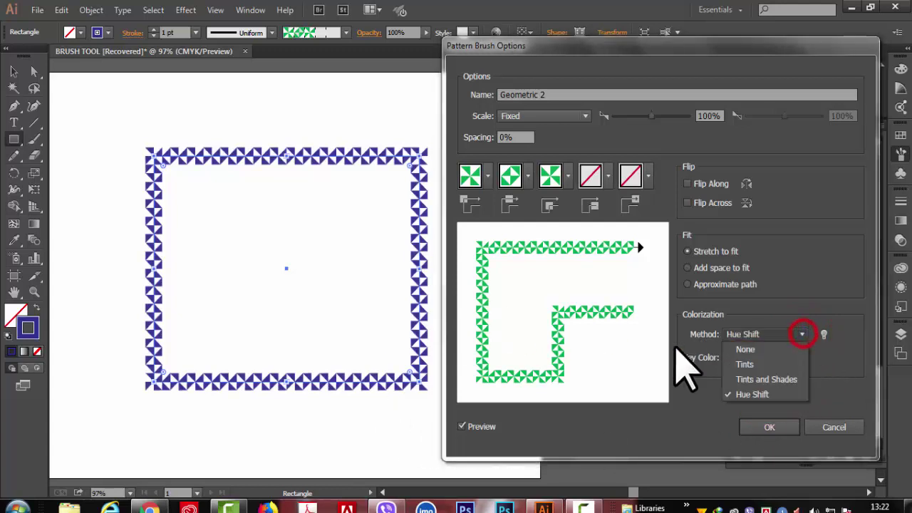
{"action": "left_click", "coordinate": [761, 379]}
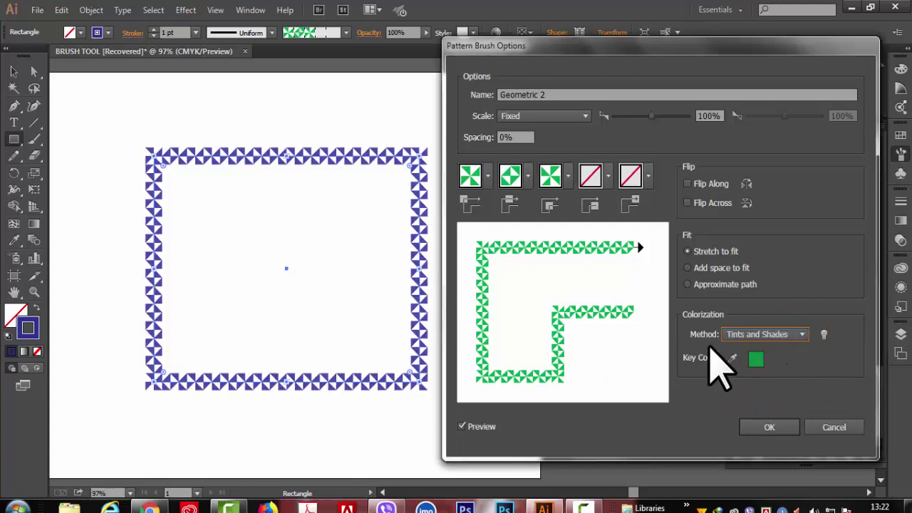
{"action": "left_click", "coordinate": [779, 426]}
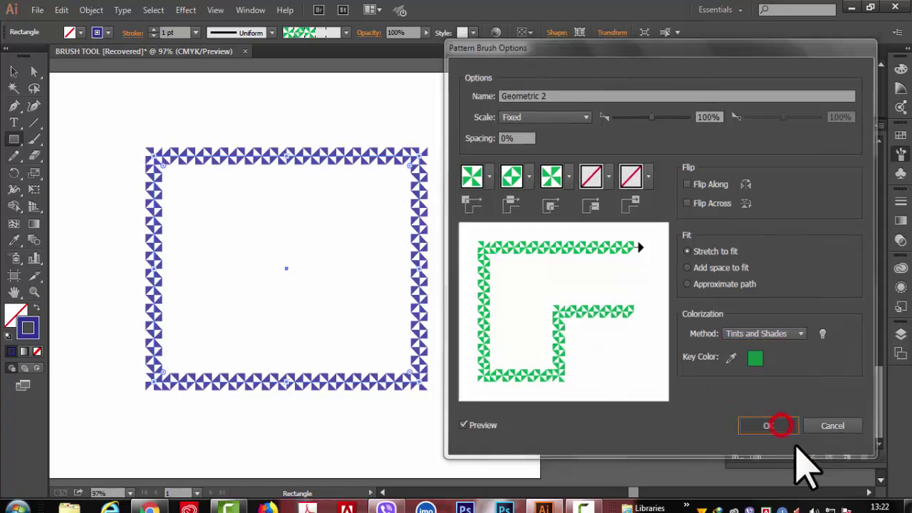
Undo the frame's recolouring, try the Star 3 brush, then stroke the frame with pink Hearts.
{"action": "left_click", "coordinate": [435, 272]}
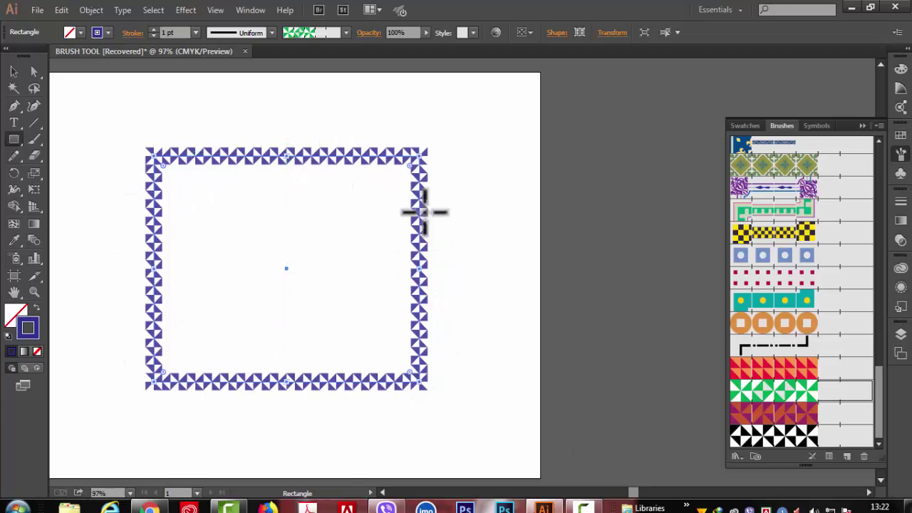
{"action": "key", "text": "ctrl+z"}
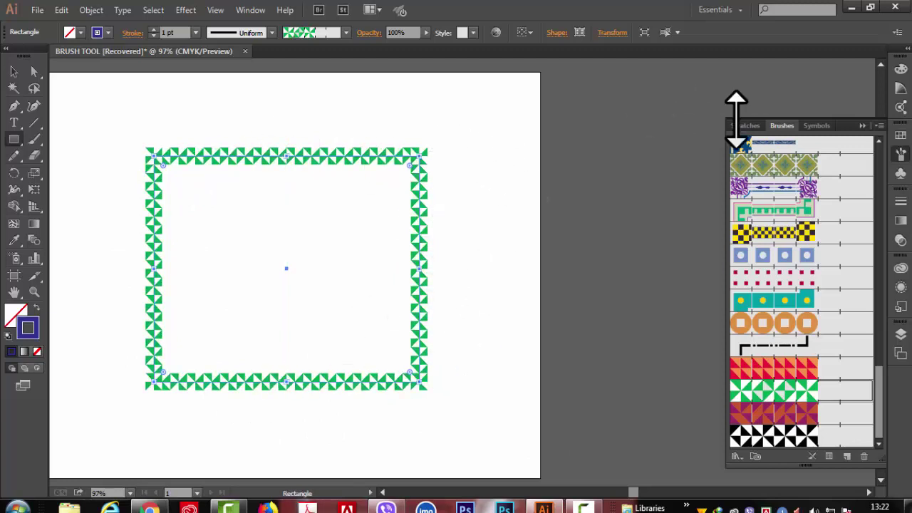
{"action": "scroll", "coordinate": [841, 337], "scroll_direction": "up", "scroll_amount": 10}
{"action": "left_click", "coordinate": [591, 209]}
{"action": "key", "text": "Escape"}
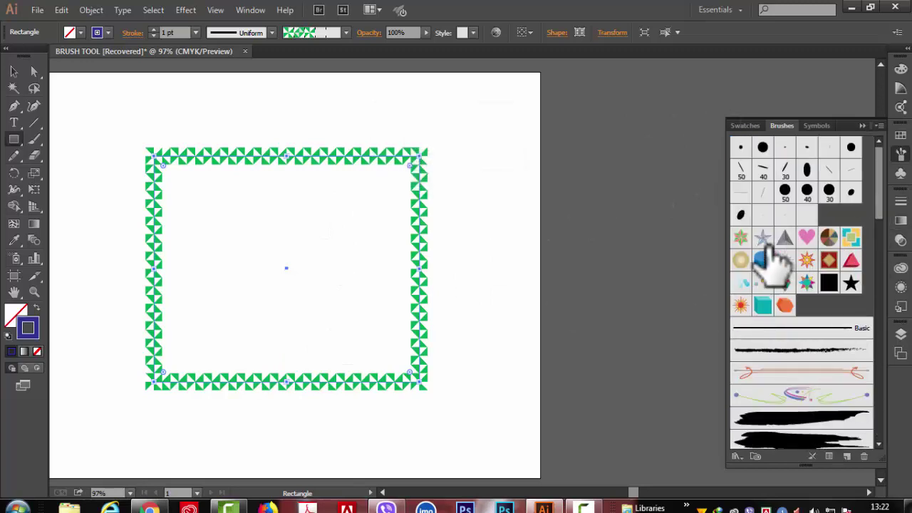
{"action": "left_click", "coordinate": [739, 238]}
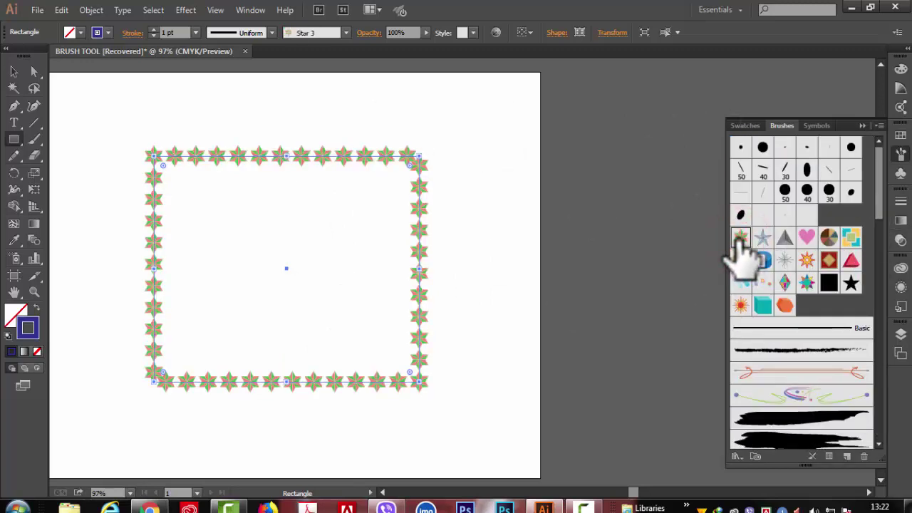
{"action": "left_click", "coordinate": [807, 237]}
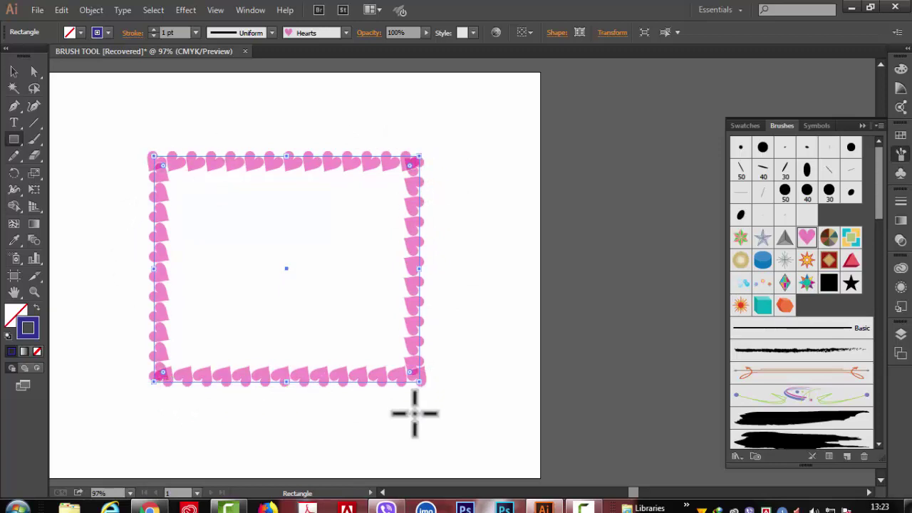
Preview Hearts brush size, fixed sizing, scatter and 16° rotation, then cancel the changes.
{"action": "double_click", "coordinate": [807, 235]}
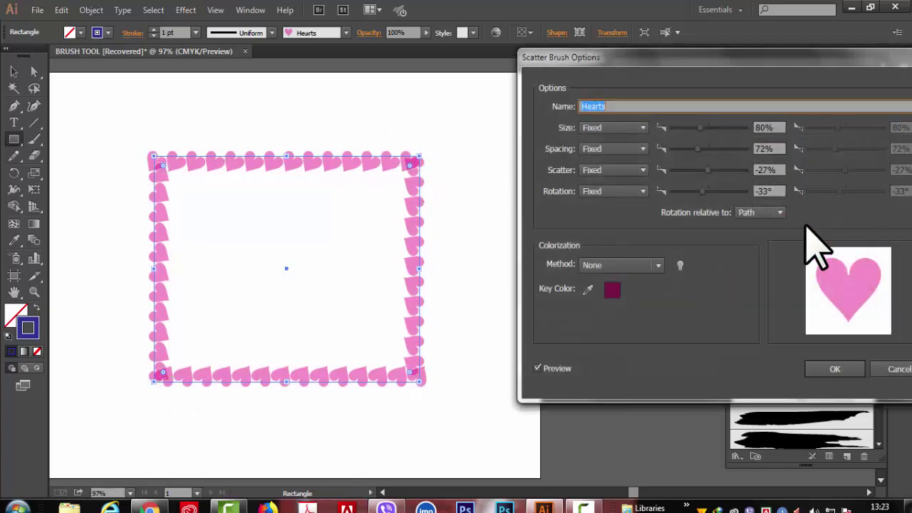
{"action": "left_click_drag", "start_coordinate": [689, 55], "coordinate": [668, 63]}
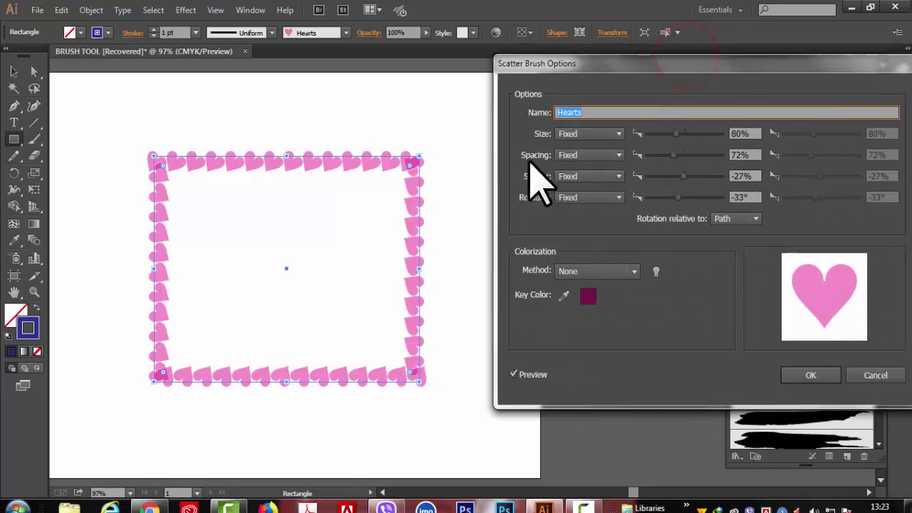
{"action": "left_click_drag", "start_coordinate": [676, 134], "coordinate": [686, 134]}
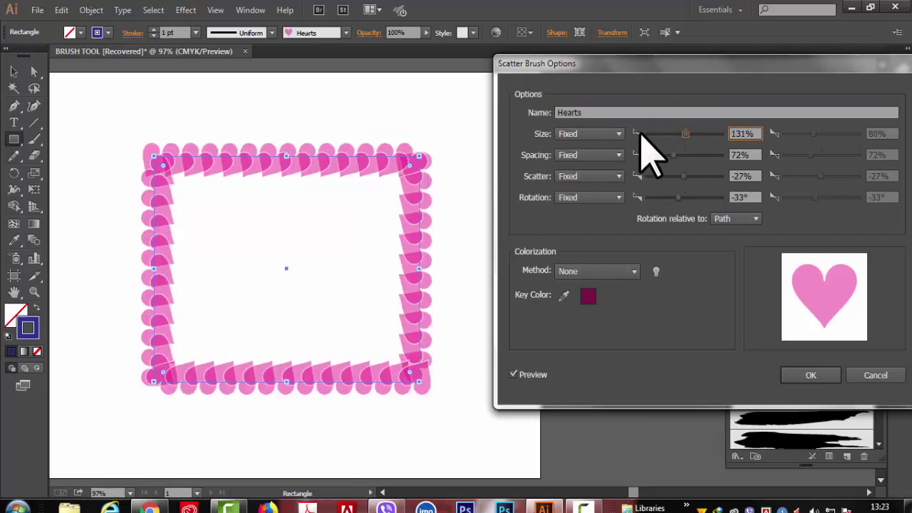
{"action": "left_click", "coordinate": [618, 134]}
{"action": "left_click", "coordinate": [615, 134]}
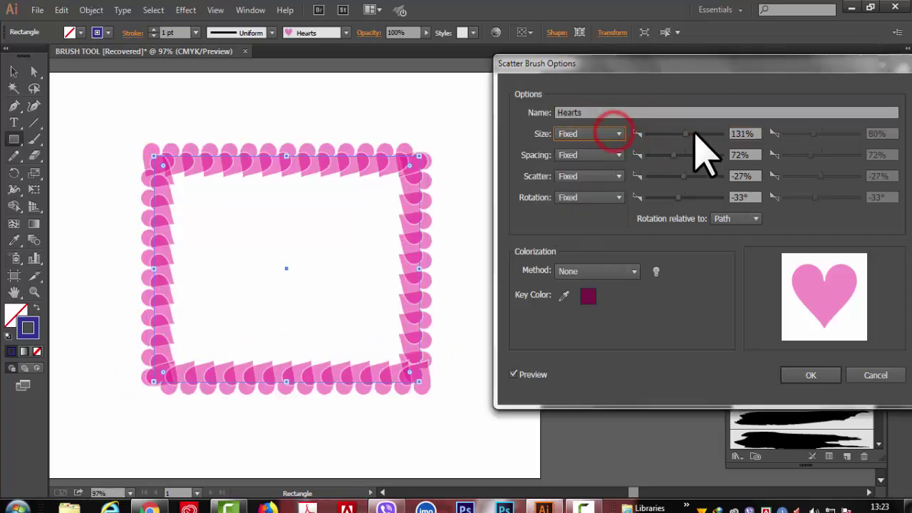
{"action": "left_click_drag", "start_coordinate": [686, 134], "coordinate": [685, 156]}
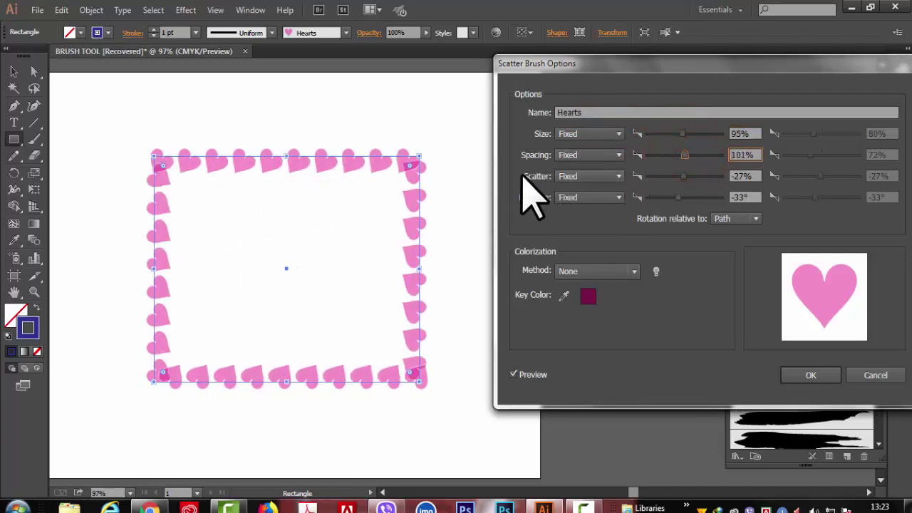
{"action": "left_click_drag", "start_coordinate": [684, 178], "coordinate": [688, 204]}
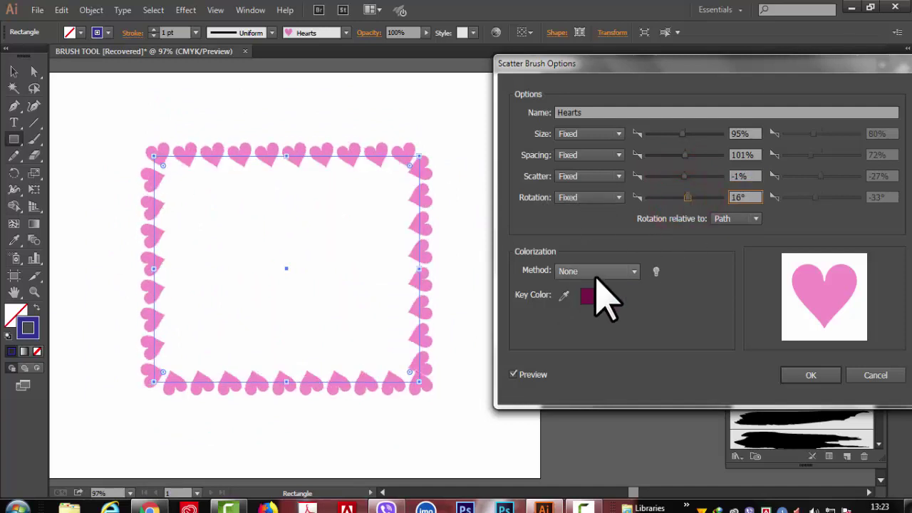
{"action": "left_click_drag", "start_coordinate": [829, 63], "coordinate": [676, 60]}
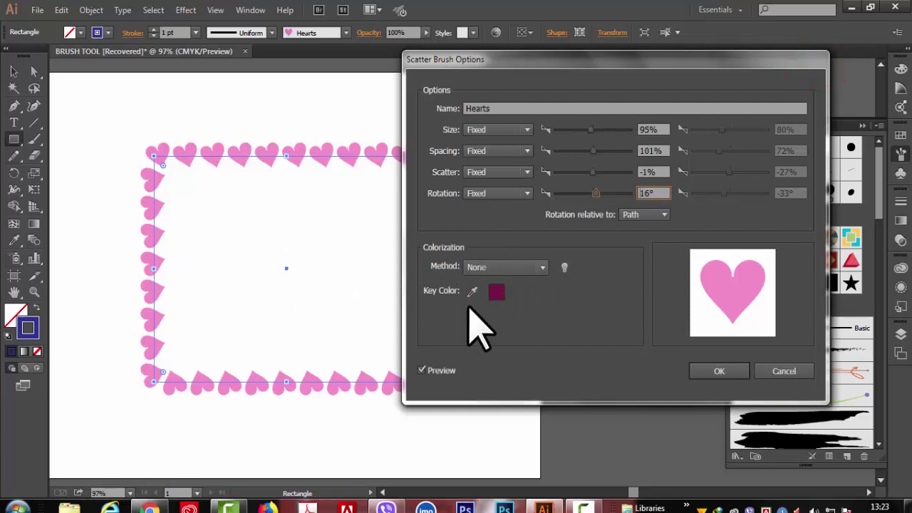
{"action": "left_click_drag", "start_coordinate": [713, 60], "coordinate": [807, 64]}
{"action": "left_click_drag", "start_coordinate": [599, 74], "coordinate": [561, 69]}
{"action": "left_click", "coordinate": [825, 376]}
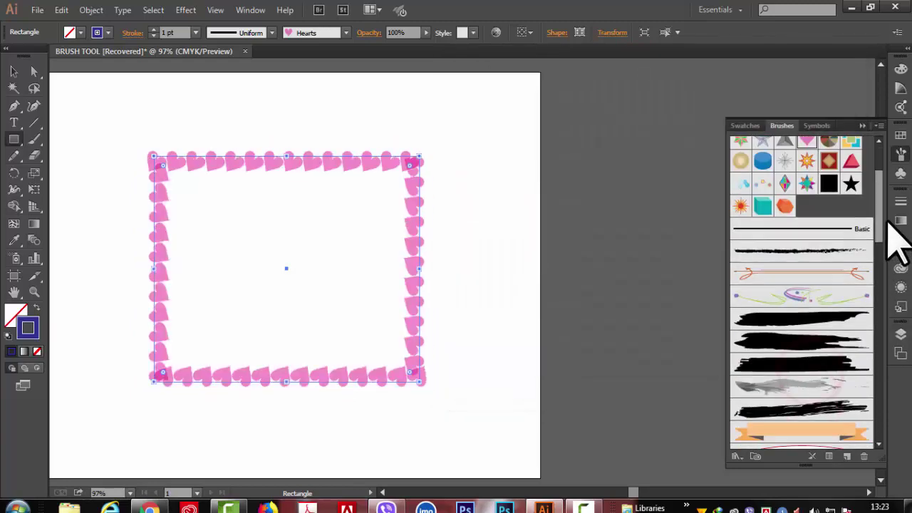
Stroke the frame with the charcoal Brush 1 art brush and inspect its options without changes.
{"action": "scroll", "coordinate": [855, 299], "scroll_direction": "up", "scroll_amount": 3}
{"action": "left_click", "coordinate": [834, 364]}
{"action": "double_click", "coordinate": [831, 381]}
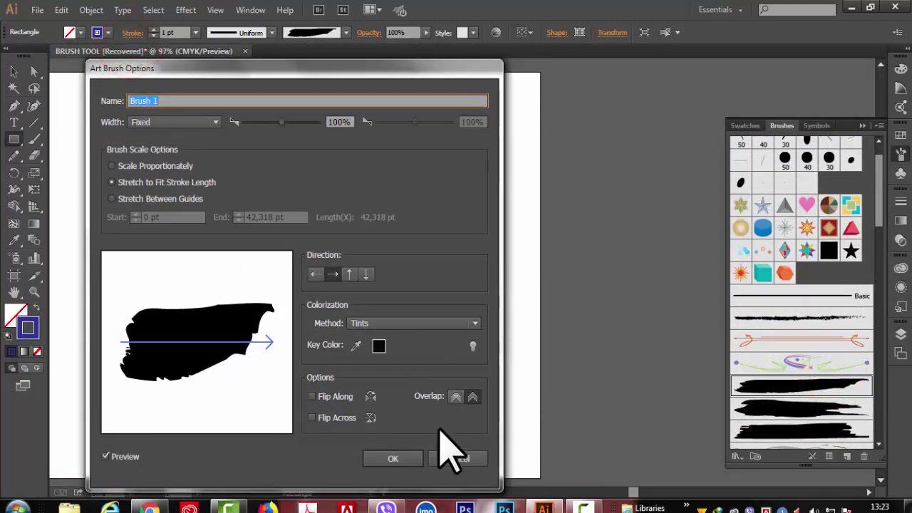
{"action": "left_click", "coordinate": [457, 459]}
{"action": "double_click", "coordinate": [825, 383]}
{"action": "left_click_drag", "start_coordinate": [253, 75], "coordinate": [449, 18]}
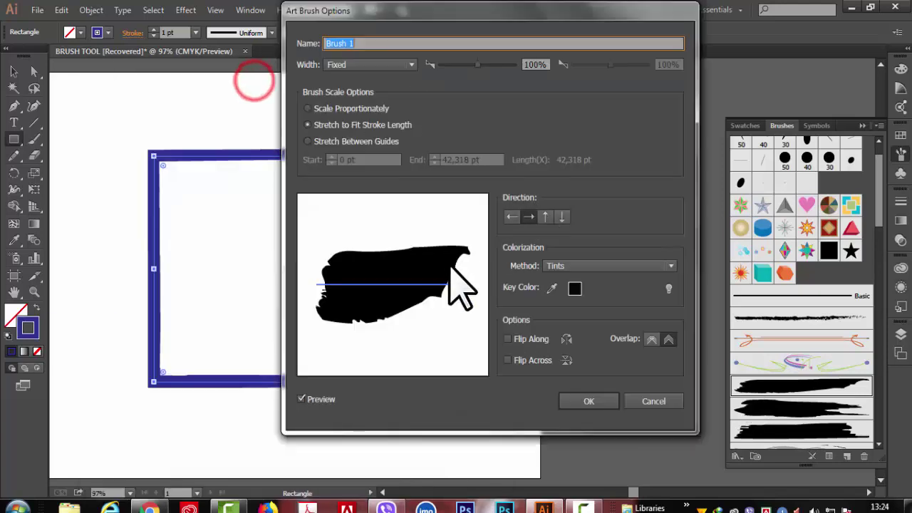
{"action": "left_click", "coordinate": [654, 402]}
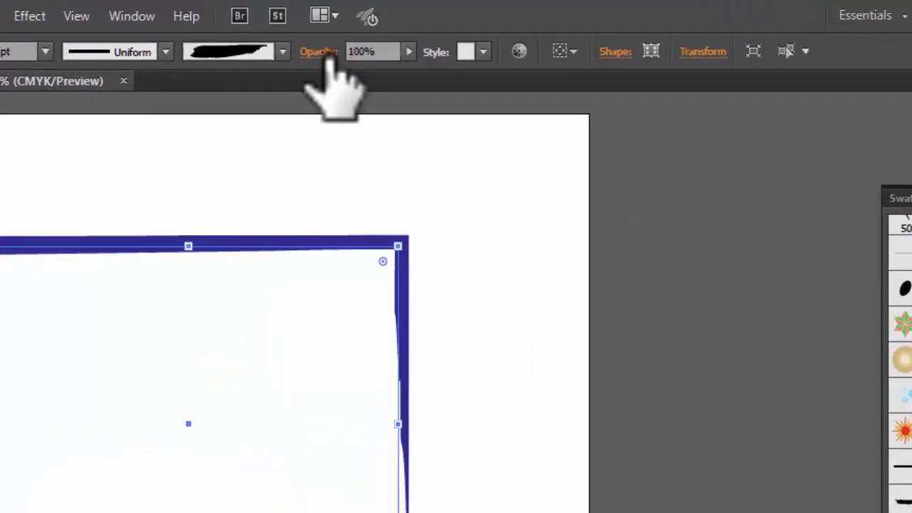
Set the frame's opacity to 26% and try the green star and pink heart brushes.
{"action": "left_click", "coordinate": [408, 51]}
{"action": "mouse_move", "coordinate": [410, 70]}
{"action": "left_mouse_down"}
{"action": "mouse_move", "coordinate": [342, 70]}
{"action": "mouse_move", "coordinate": [401, 96]}
{"action": "mouse_move", "coordinate": [395, 77]}
{"action": "left_mouse_up"}
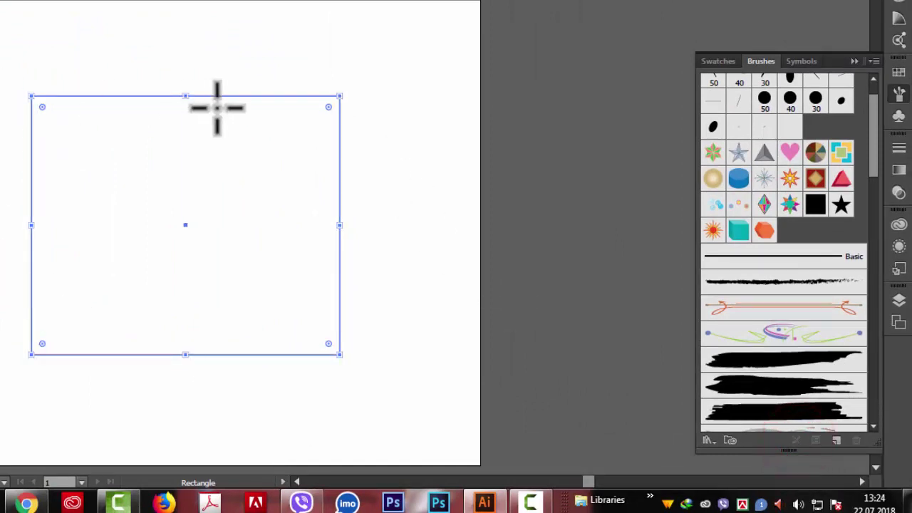
{"action": "left_click", "coordinate": [713, 152]}
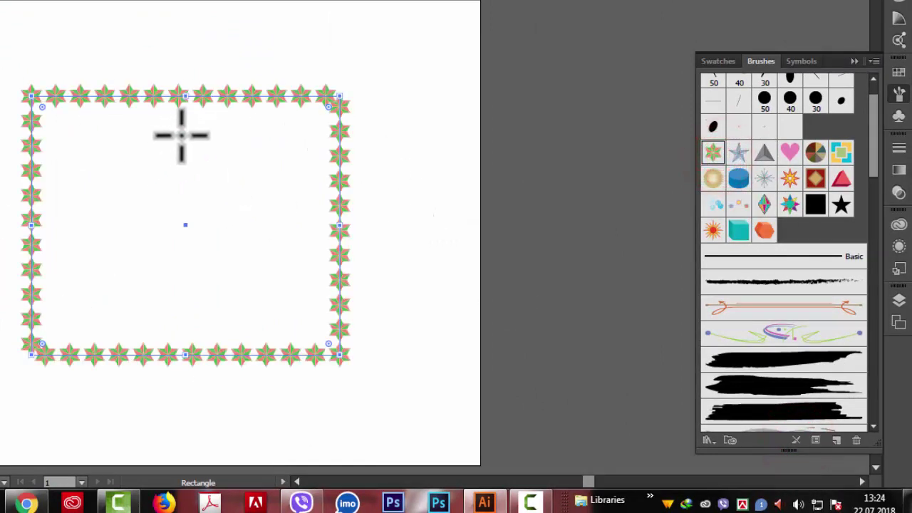
{"action": "left_click", "coordinate": [796, 440]}
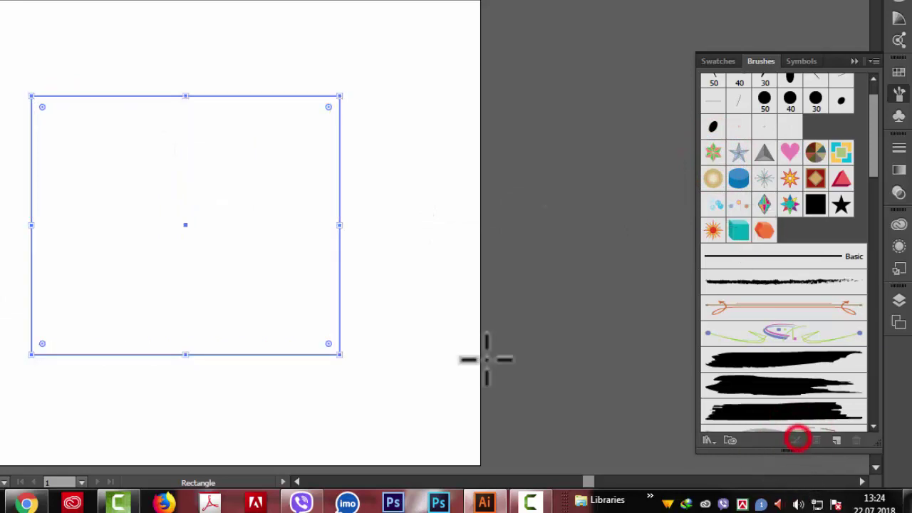
{"action": "left_click", "coordinate": [790, 152]}
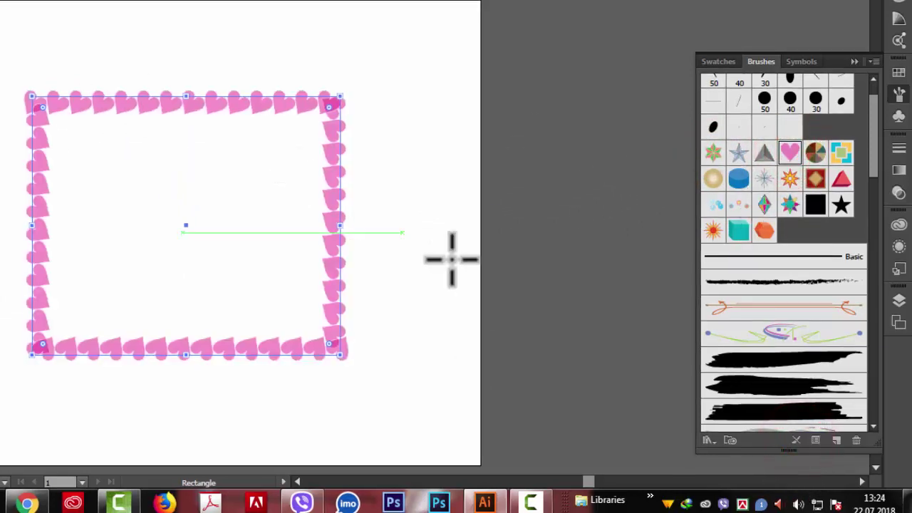
Try charcoal, ribbon and grey brushes, settle on the rough black brush and open its stroke options.
{"action": "left_click", "coordinate": [784, 360]}
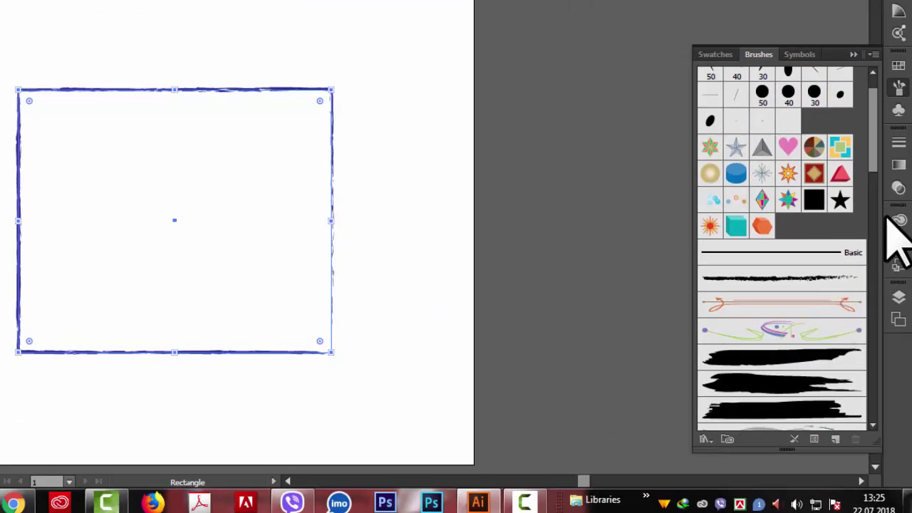
{"action": "left_click_drag", "start_coordinate": [871, 149], "coordinate": [879, 214]}
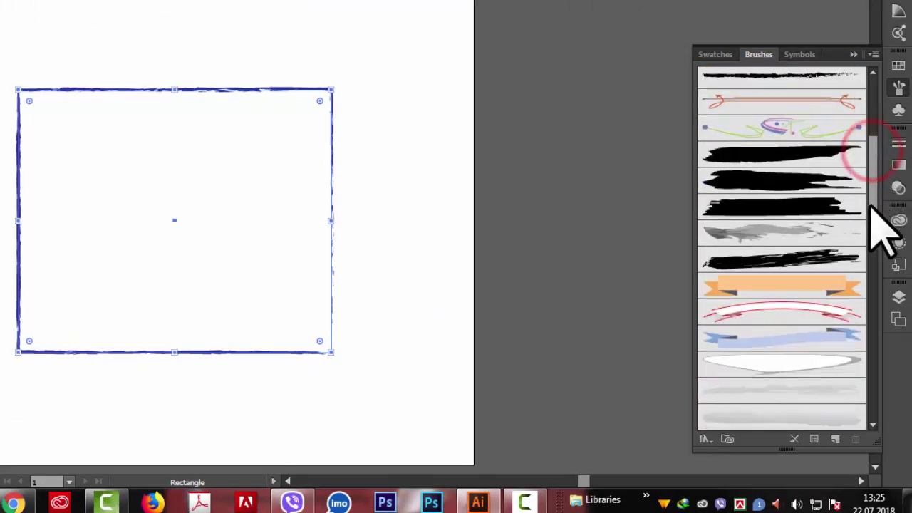
{"action": "left_click", "coordinate": [798, 285]}
{"action": "left_click", "coordinate": [794, 314]}
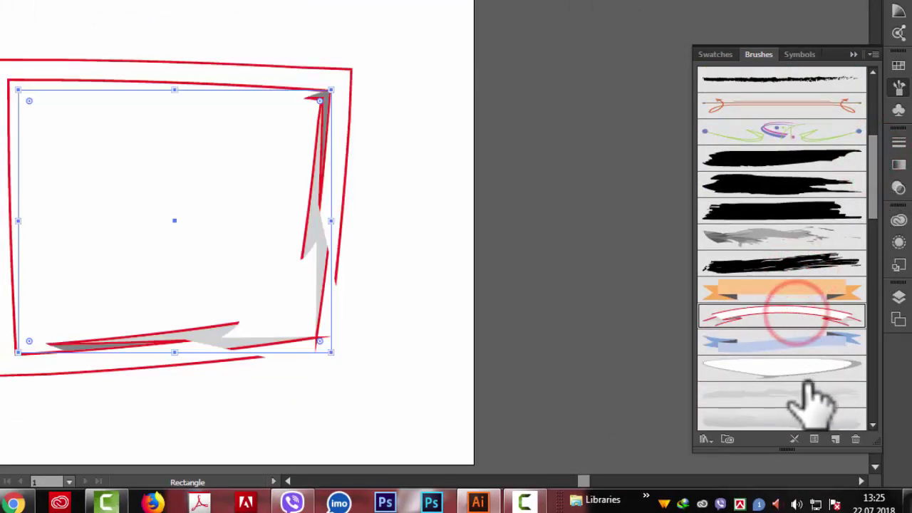
{"action": "left_click", "coordinate": [794, 365]}
{"action": "left_click", "coordinate": [811, 391]}
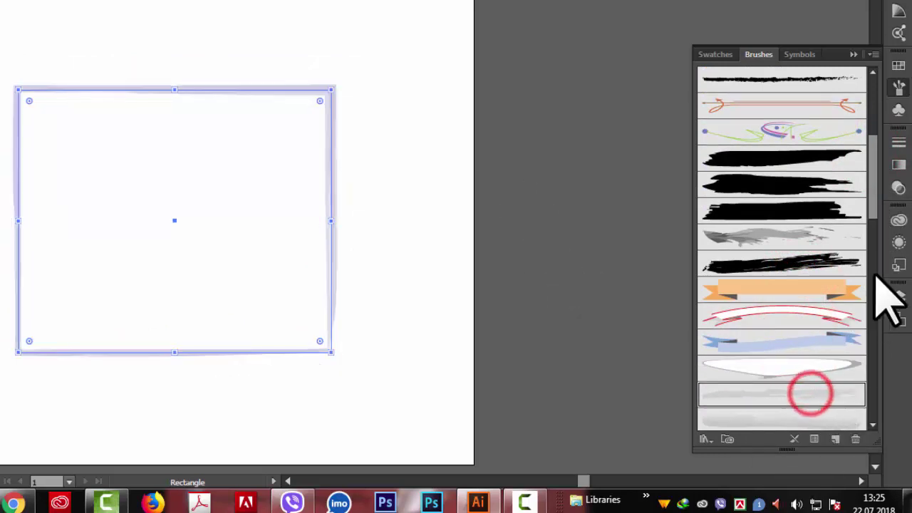
{"action": "left_click", "coordinate": [811, 210]}
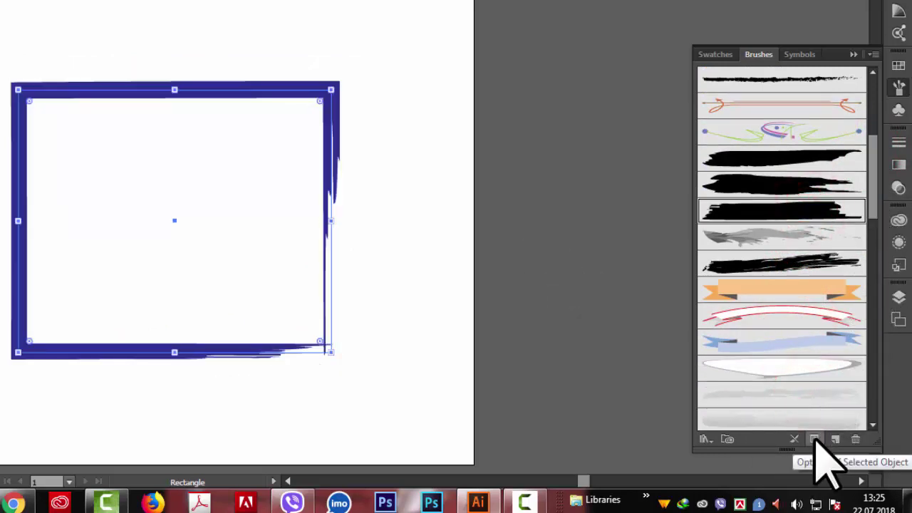
{"action": "left_click", "coordinate": [814, 439]}
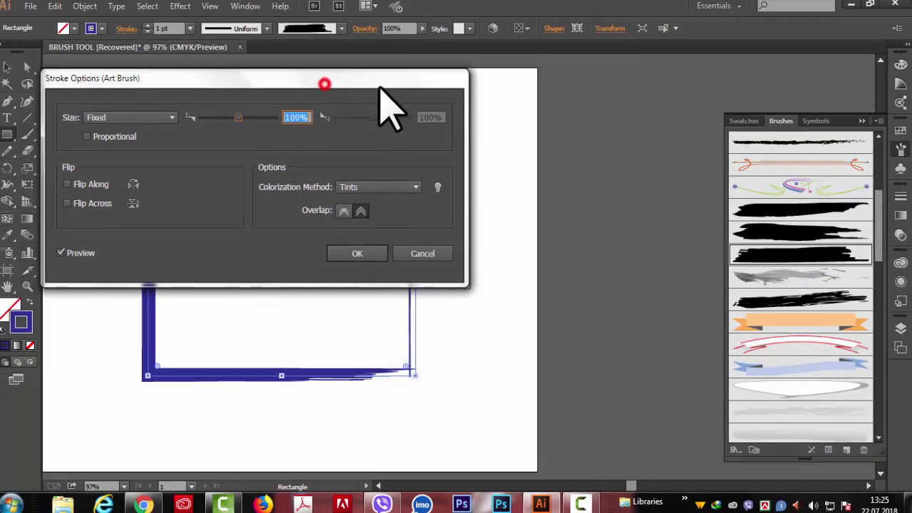
Trial a 111% brush size with Flip Along and Flip Across, then cancel Stroke Options.
{"action": "left_click_drag", "start_coordinate": [380, 87], "coordinate": [752, 73]}
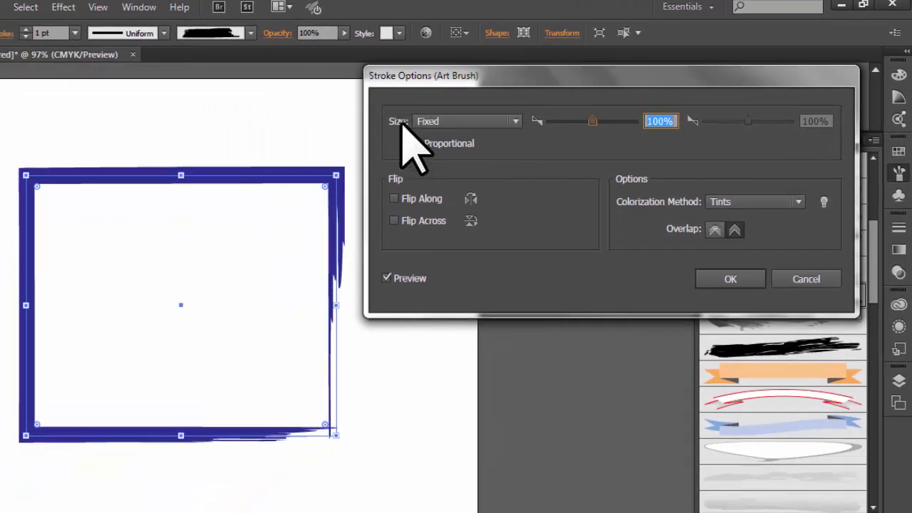
{"action": "left_click_drag", "start_coordinate": [592, 121], "coordinate": [599, 120]}
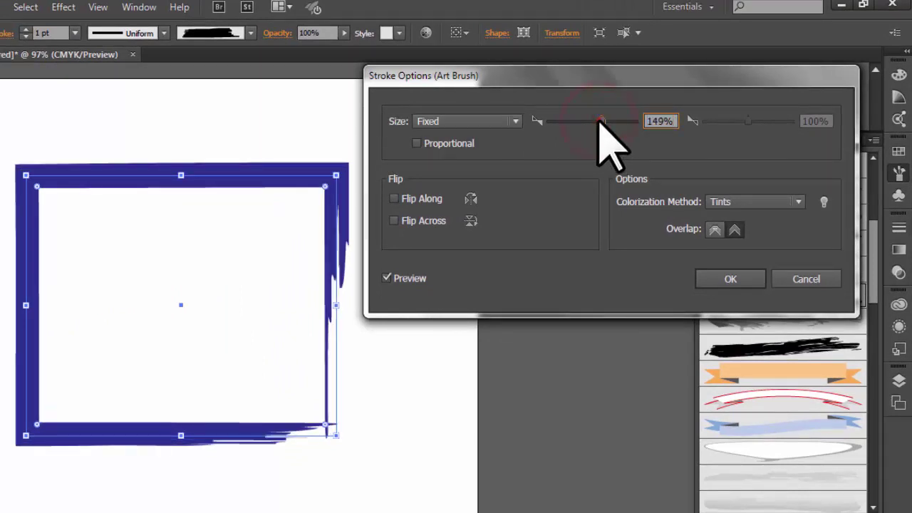
{"action": "left_click", "coordinate": [393, 199]}
{"action": "left_click", "coordinate": [393, 199]}
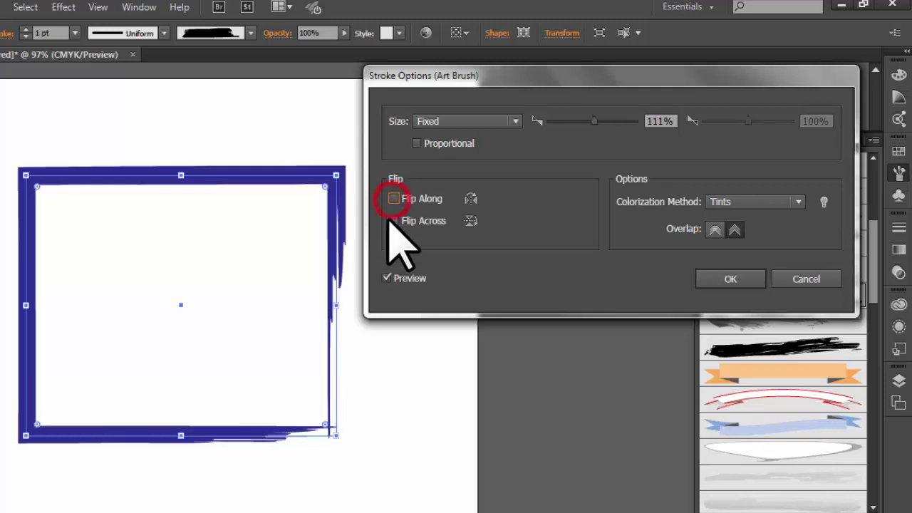
{"action": "left_click", "coordinate": [393, 220]}
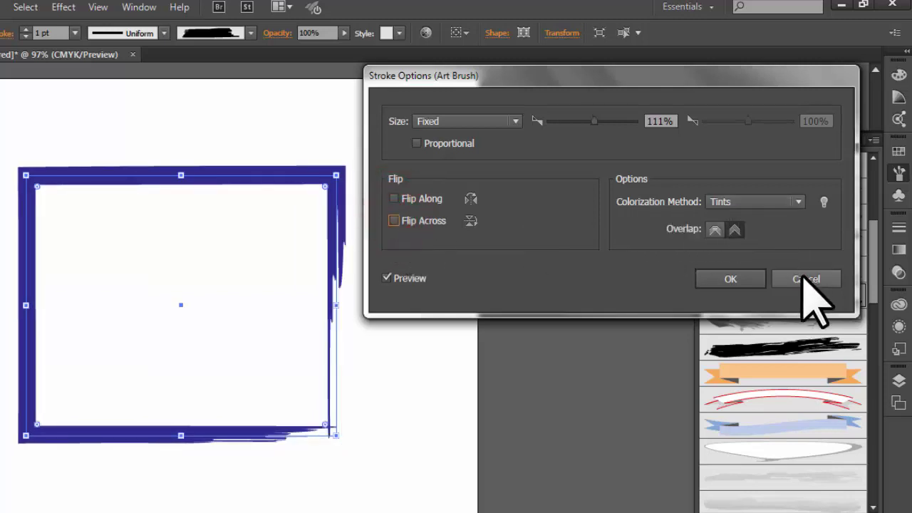
{"action": "left_click", "coordinate": [801, 278]}
{"action": "left_click_drag", "start_coordinate": [874, 291], "coordinate": [875, 242]}
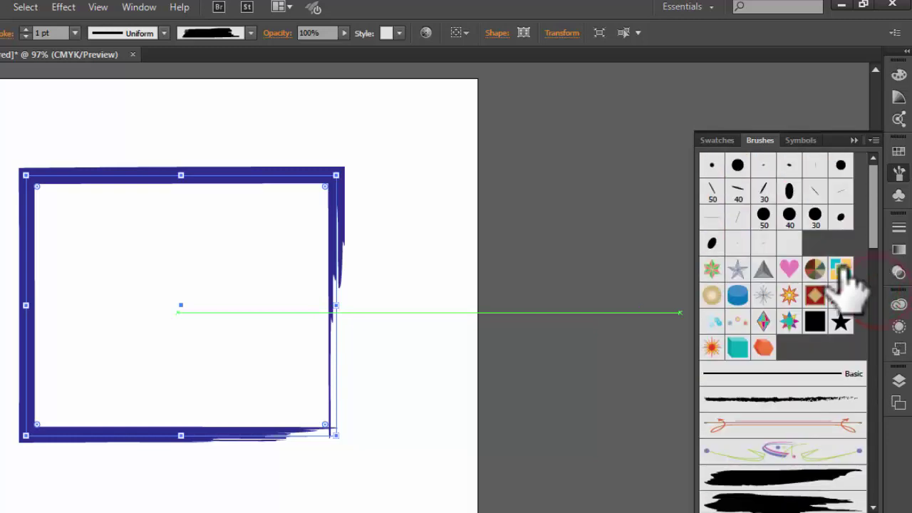
Restroke the frame with the pink Hearts brush and open its Stroke Options (Scatter Brush).
{"action": "left_click", "coordinate": [789, 269]}
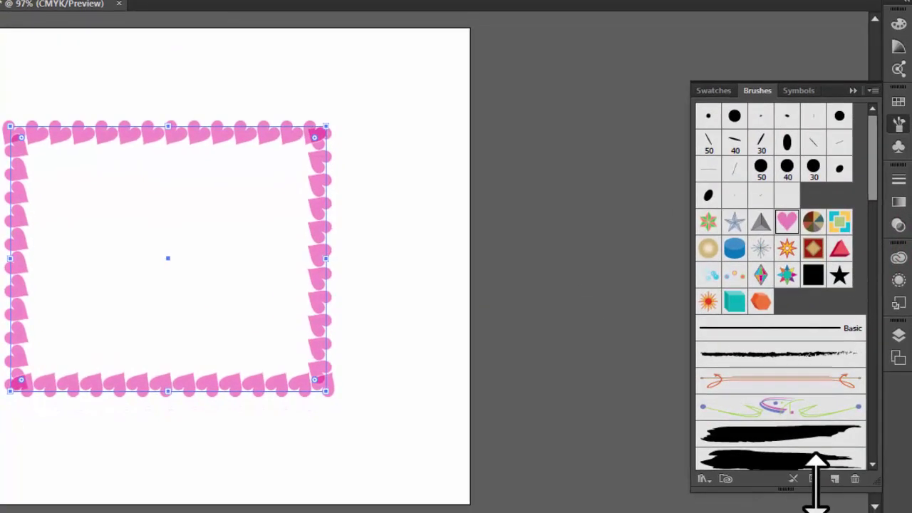
{"action": "left_click", "coordinate": [817, 479]}
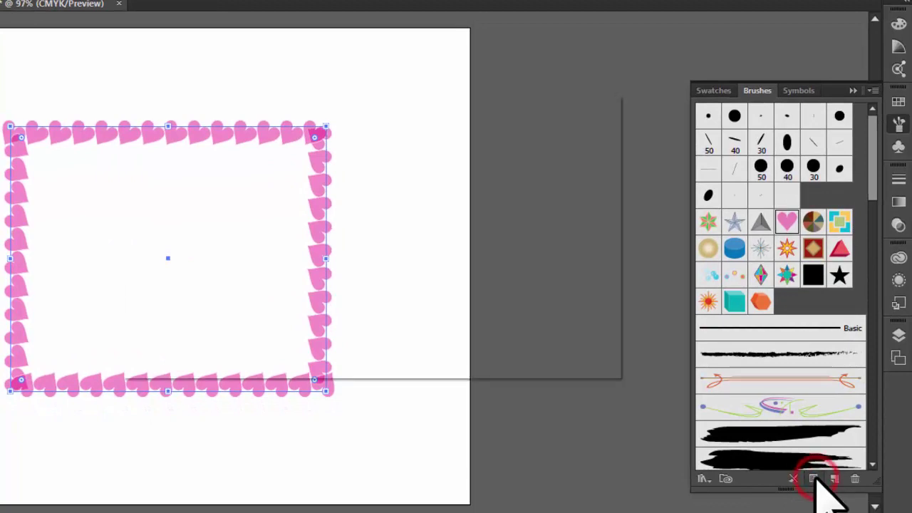
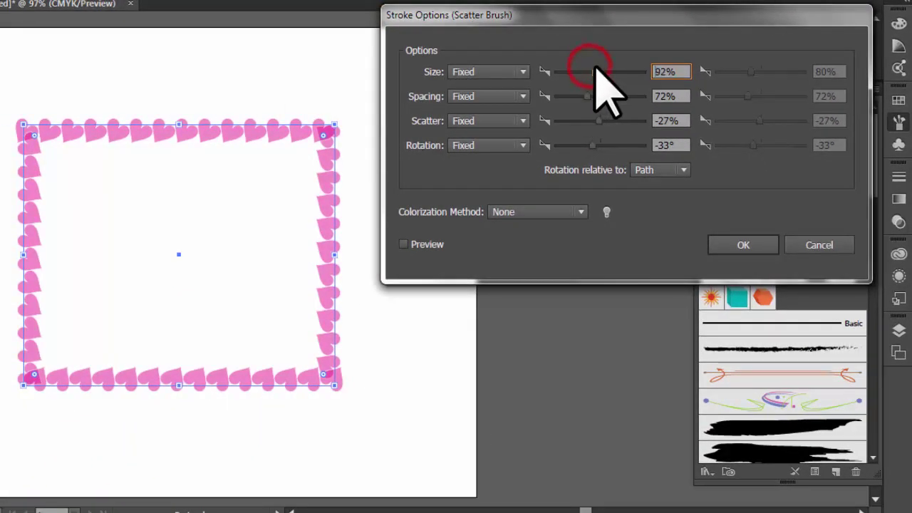
Set the hearts to 93% size, 136% spacing and 0% scatter, at -3° rotation relative to the page.
{"action": "left_click_drag", "start_coordinate": [589, 98], "coordinate": [604, 97]}
{"action": "left_click", "coordinate": [403, 244]}
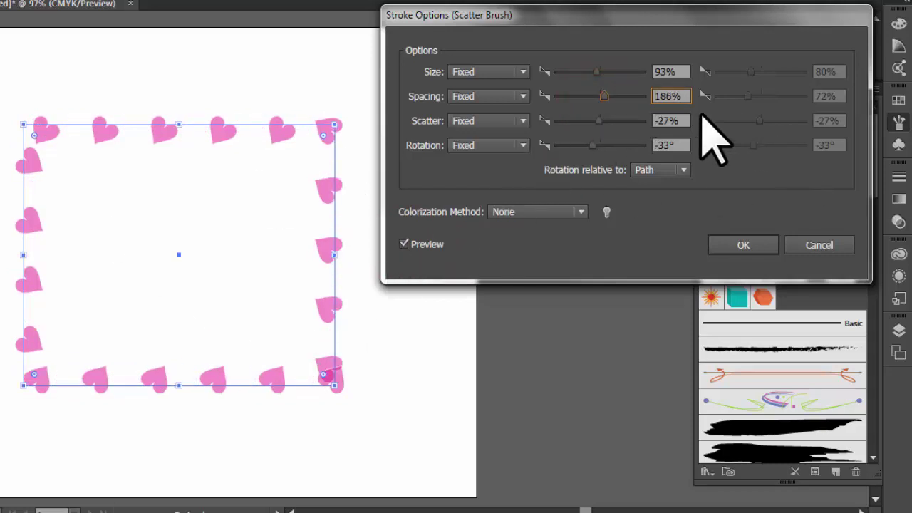
{"action": "left_click_drag", "start_coordinate": [605, 96], "coordinate": [598, 126]}
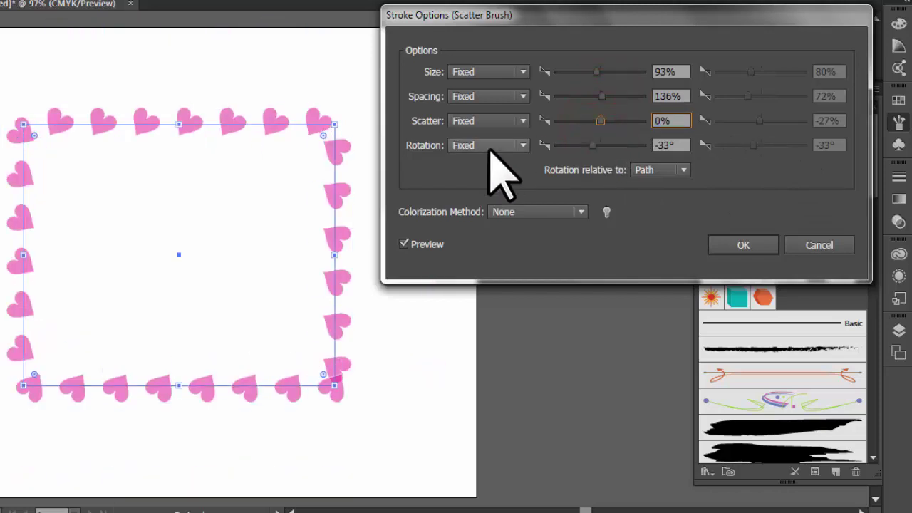
{"action": "left_click_drag", "start_coordinate": [592, 145], "coordinate": [615, 151]}
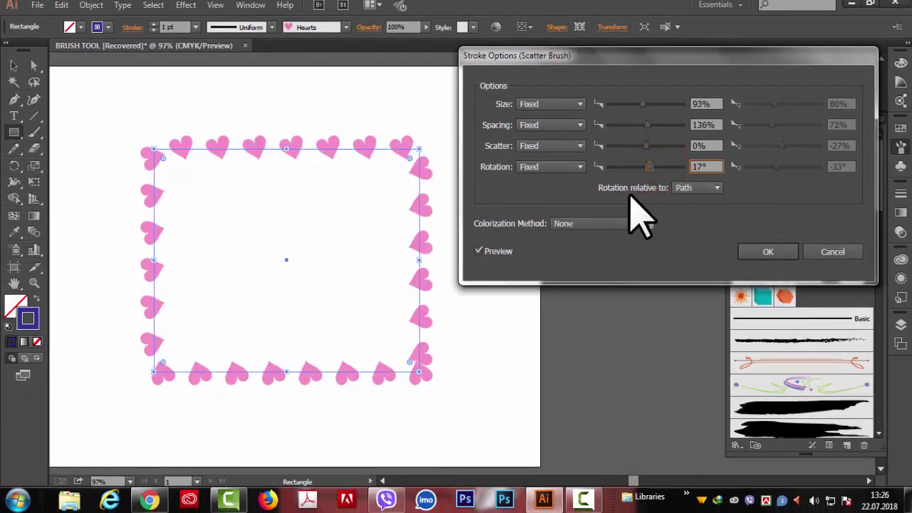
{"action": "left_click", "coordinate": [715, 188]}
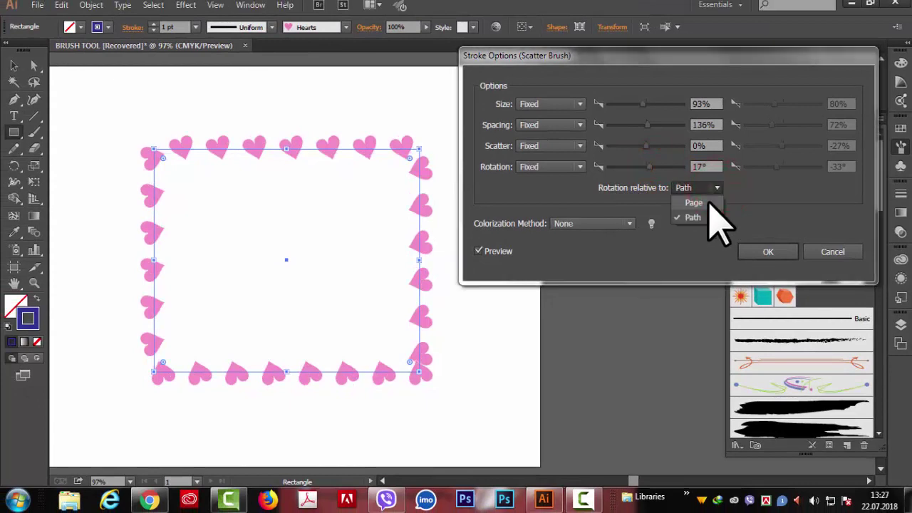
{"action": "left_click", "coordinate": [708, 202]}
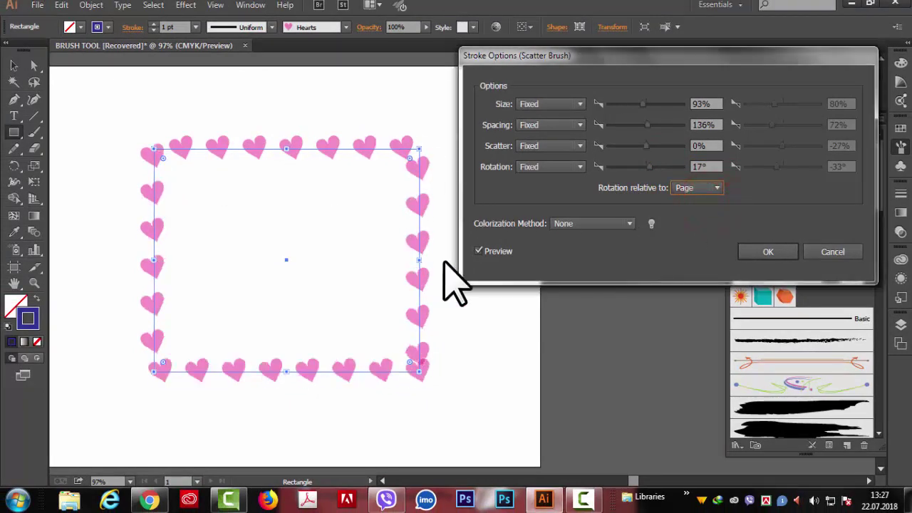
{"action": "left_click", "coordinate": [715, 188]}
{"action": "left_click", "coordinate": [709, 213]}
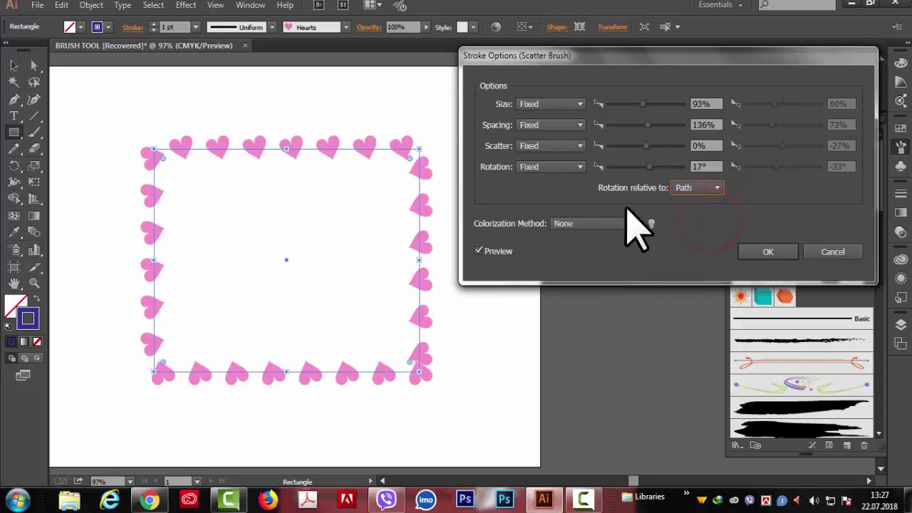
{"action": "left_click", "coordinate": [717, 188]}
{"action": "left_click", "coordinate": [708, 203]}
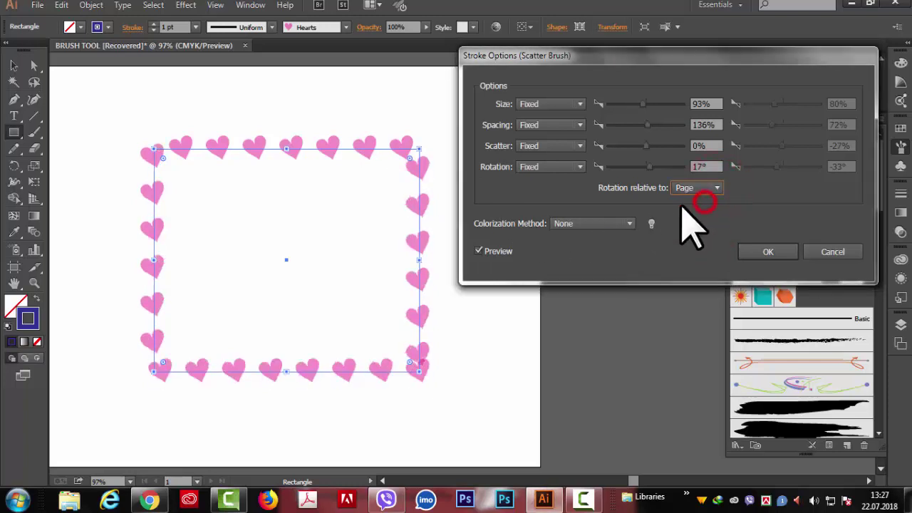
{"action": "left_click_drag", "start_coordinate": [651, 168], "coordinate": [646, 168]}
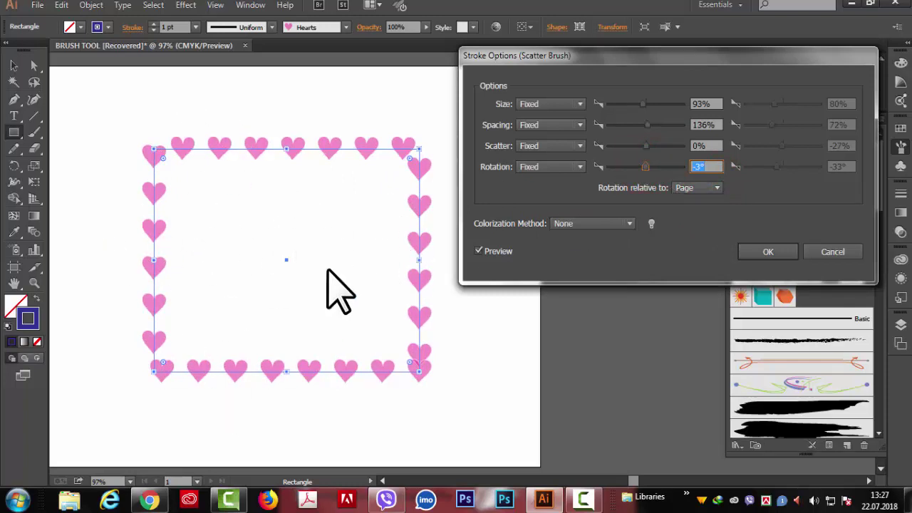
Try Tints, Tints and Shades and Hue Shift, then keep colorization None and confirm.
{"action": "left_click", "coordinate": [629, 223]}
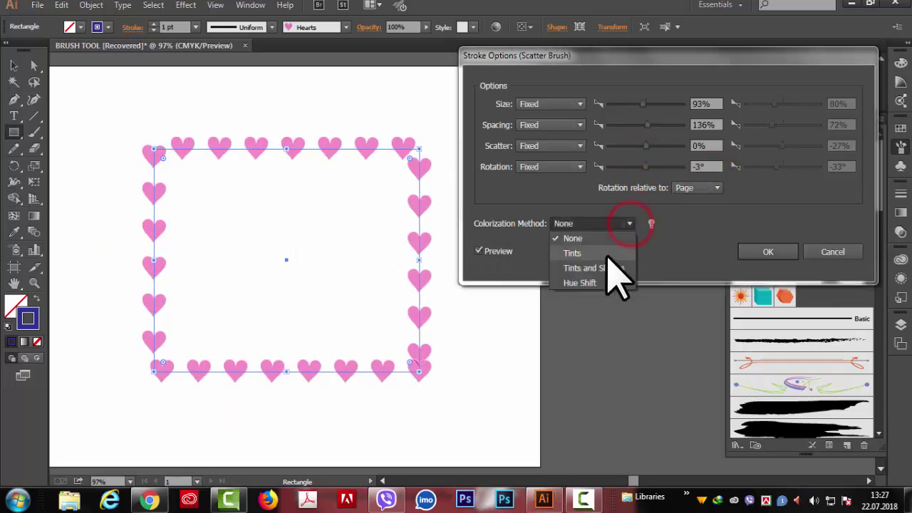
{"action": "left_click", "coordinate": [607, 250]}
{"action": "left_click", "coordinate": [629, 223]}
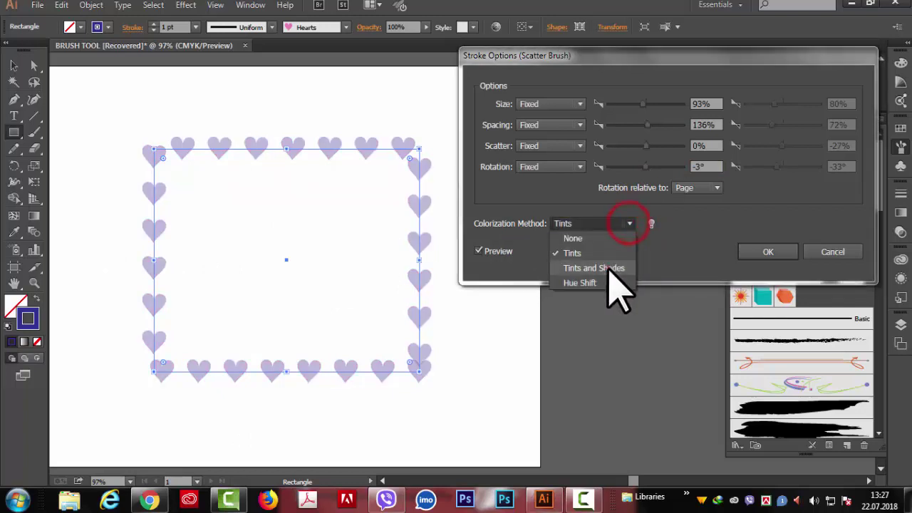
{"action": "left_click", "coordinate": [606, 268]}
{"action": "left_click", "coordinate": [630, 223]}
{"action": "left_click", "coordinate": [593, 283]}
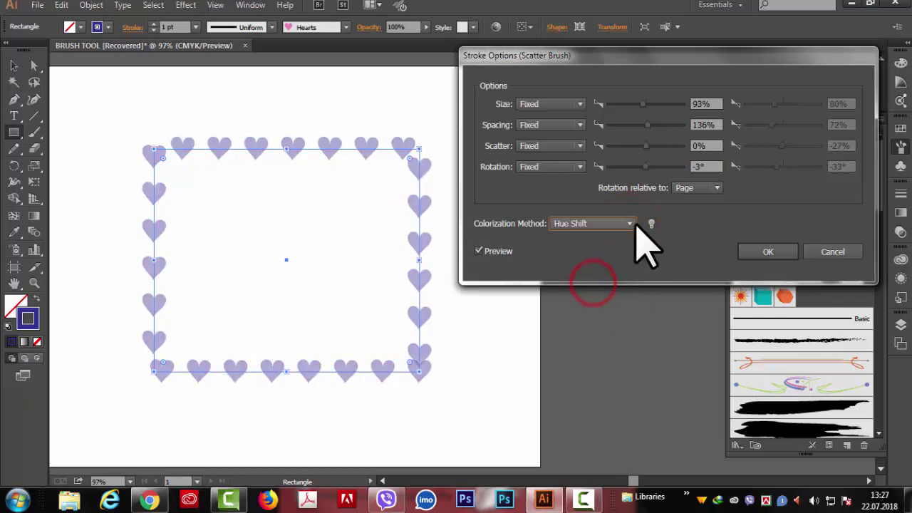
{"action": "left_click", "coordinate": [630, 223]}
{"action": "left_click", "coordinate": [574, 239]}
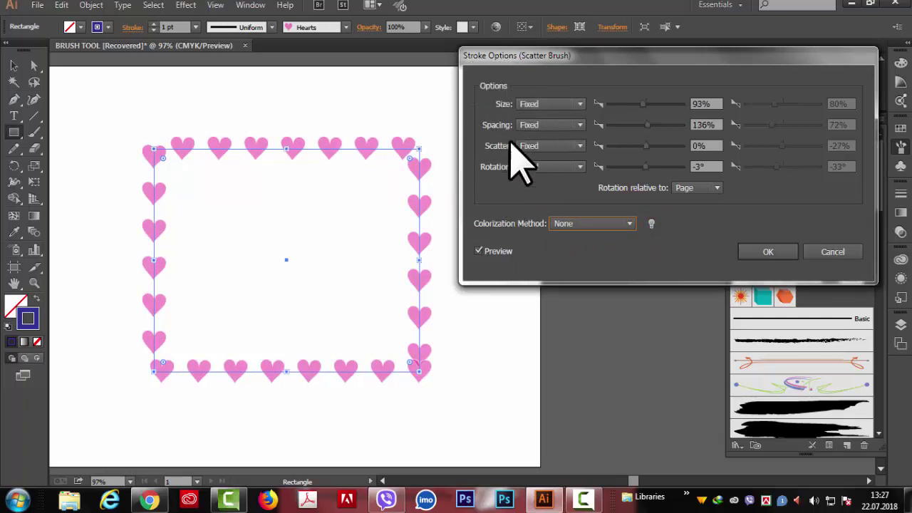
{"action": "left_click", "coordinate": [783, 253]}
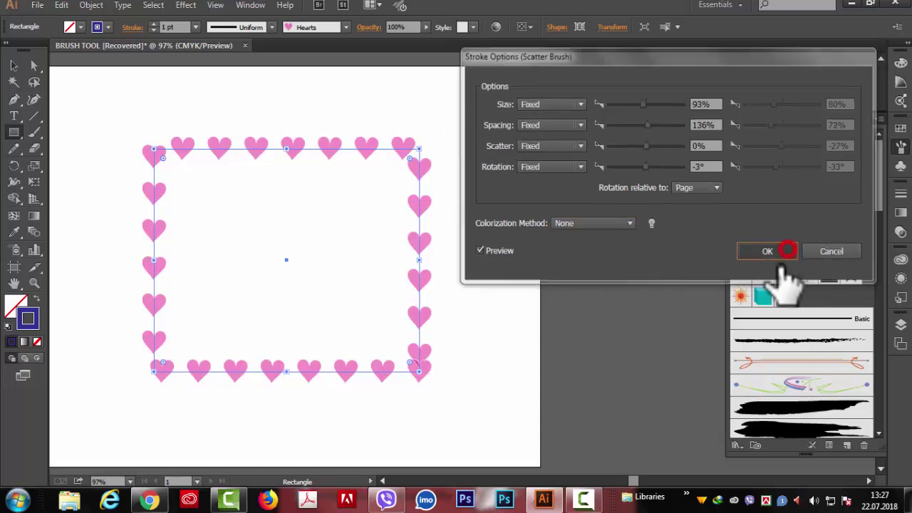
Leave the Hearts brush and stroke options unchanged, then switch the rectangle's border to the Star 1 brush.
{"action": "double_click", "coordinate": [814, 230]}
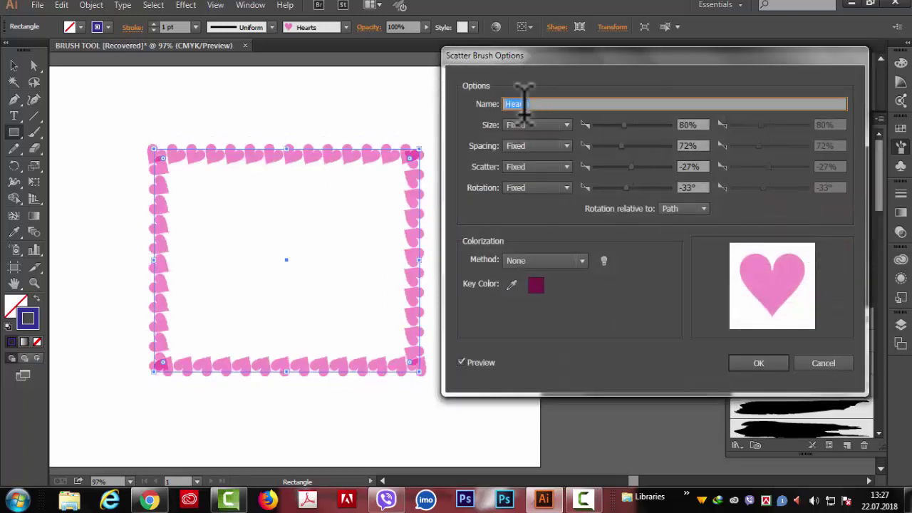
{"action": "left_click", "coordinate": [825, 363]}
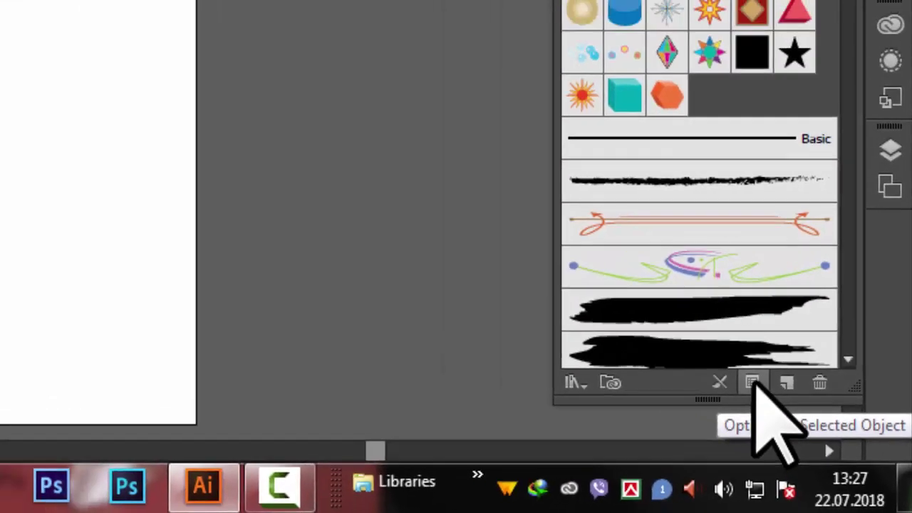
{"action": "left_click", "coordinate": [700, 339]}
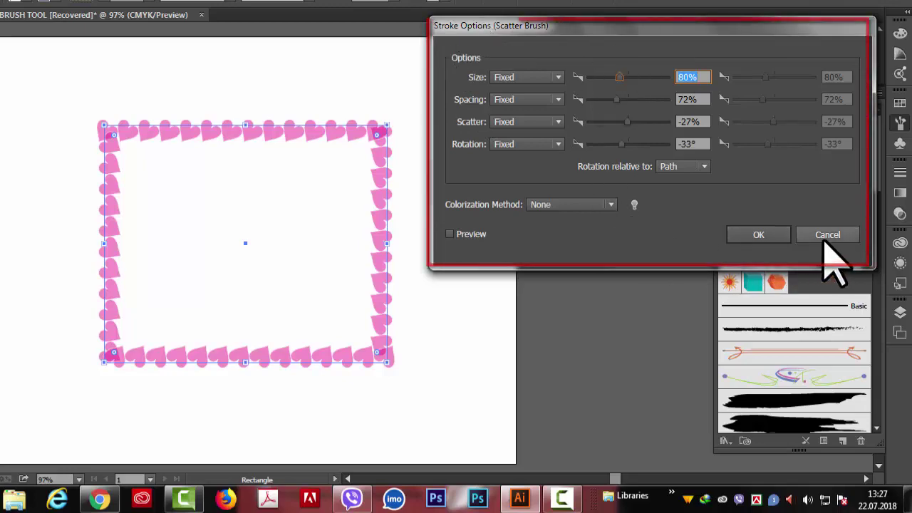
{"action": "left_click", "coordinate": [825, 234]}
{"action": "left_click", "coordinate": [802, 260]}
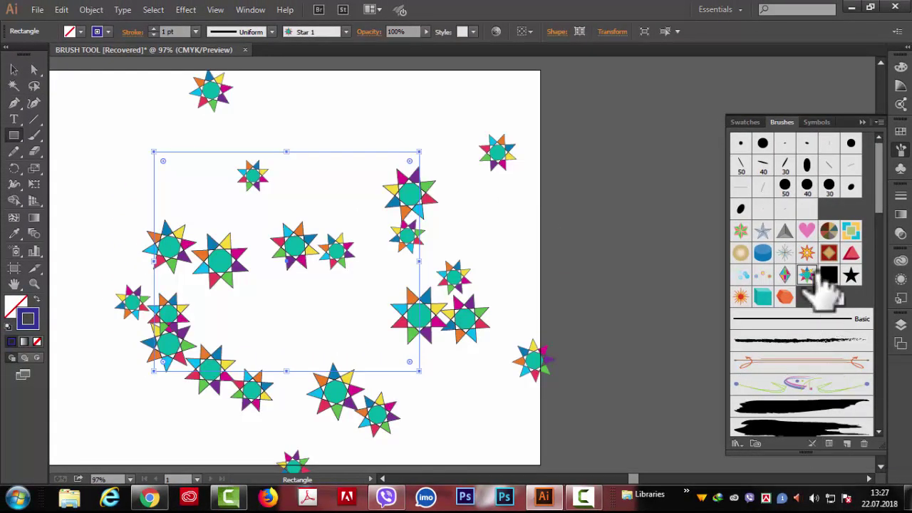
Open the Star 1 brush settings and make its scatter a fixed 18%.
{"action": "left_click", "coordinate": [806, 276]}
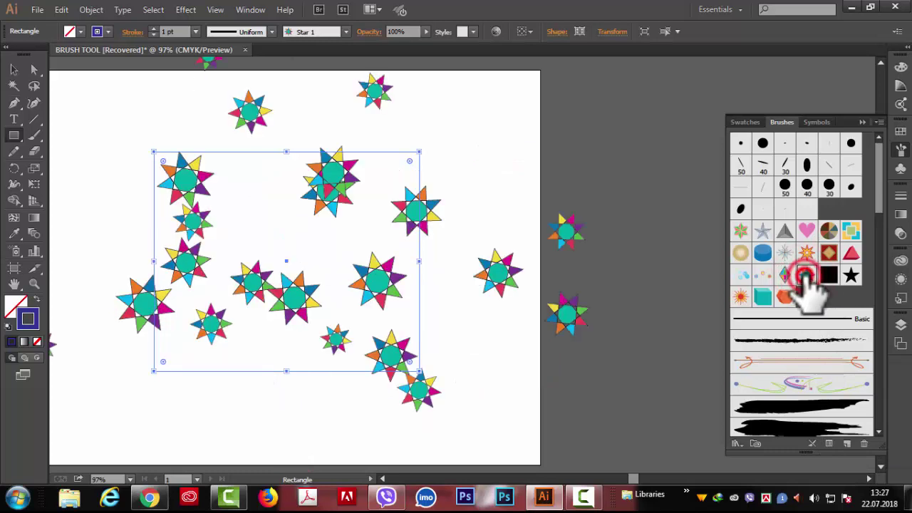
{"action": "double_click", "coordinate": [807, 276]}
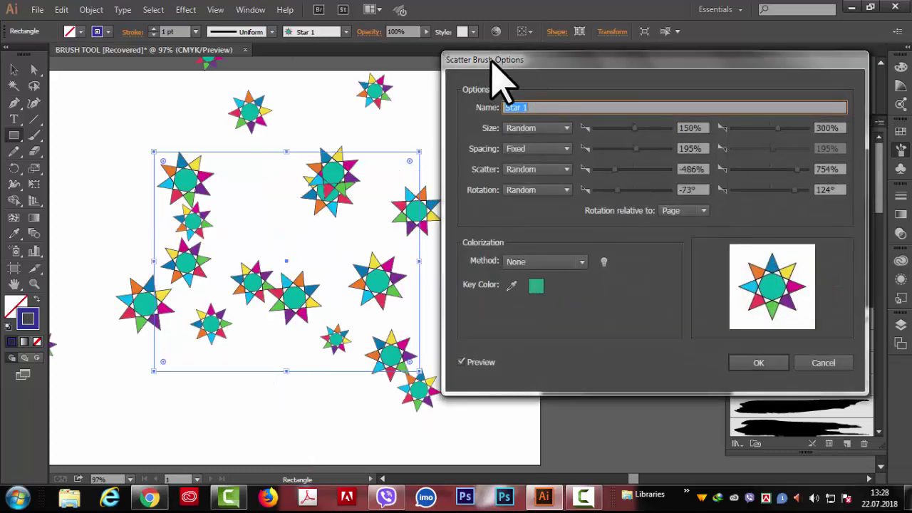
{"action": "mouse_move", "coordinate": [492, 58]}
{"action": "left_mouse_down"}
{"action": "mouse_move", "coordinate": [586, 60]}
{"action": "mouse_move", "coordinate": [553, 60]}
{"action": "left_mouse_up"}
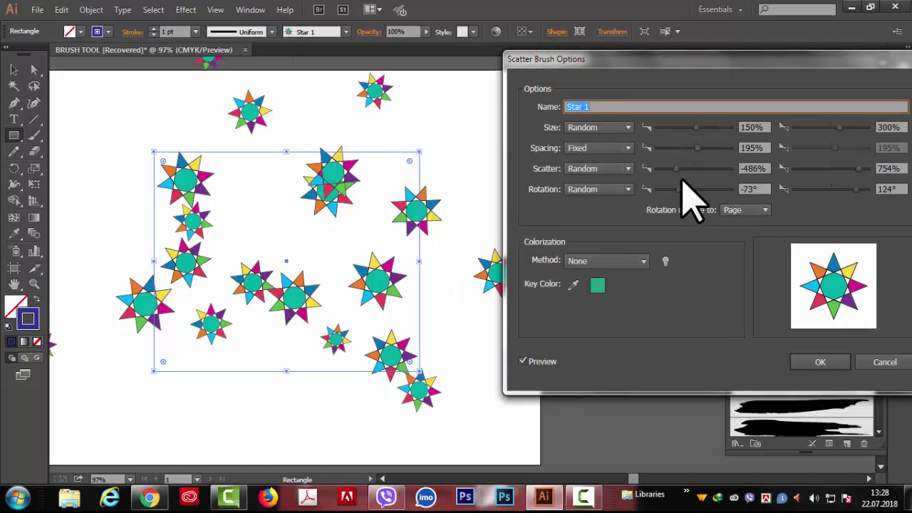
{"action": "mouse_move", "coordinate": [683, 170]}
{"action": "left_mouse_down"}
{"action": "mouse_move", "coordinate": [694, 172]}
{"action": "mouse_move", "coordinate": [670, 169]}
{"action": "left_mouse_up"}
{"action": "left_click", "coordinate": [628, 168]}
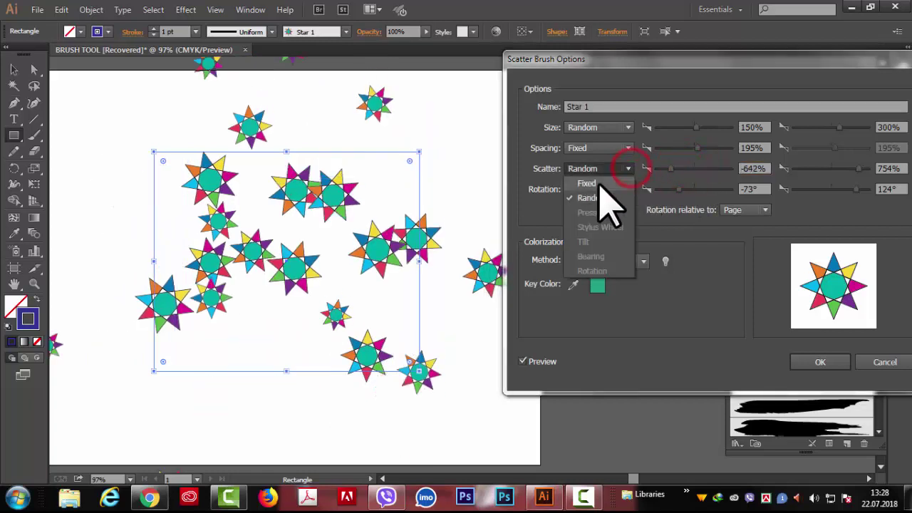
{"action": "left_click", "coordinate": [600, 183]}
{"action": "left_click_drag", "start_coordinate": [670, 169], "coordinate": [695, 169]}
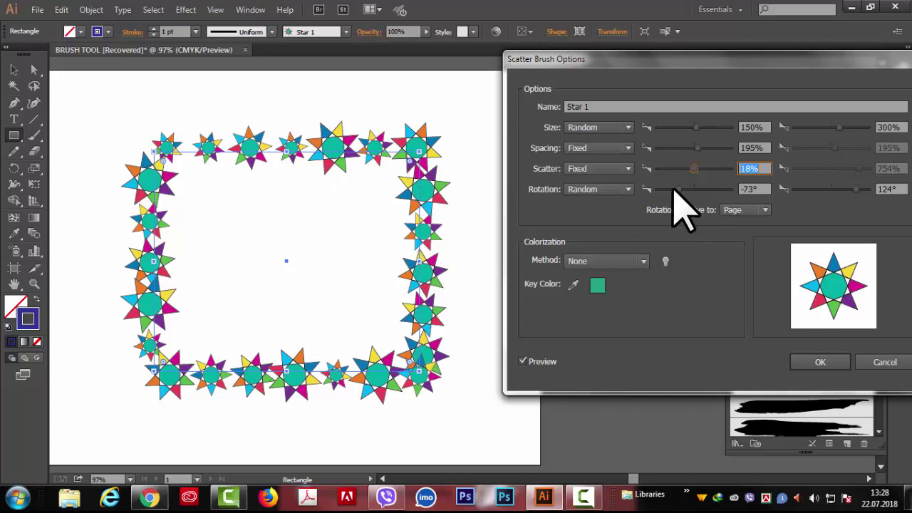
Set Star 1's minimum rotation to -47° and minimum size to 282%, then apply to existing strokes.
{"action": "left_click_drag", "start_coordinate": [681, 189], "coordinate": [686, 191]}
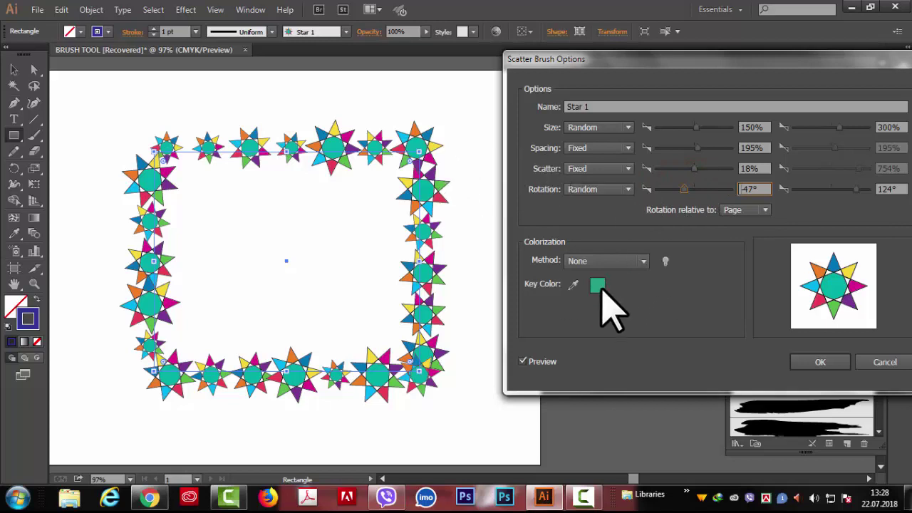
{"action": "left_click", "coordinate": [688, 128]}
{"action": "left_click_drag", "start_coordinate": [692, 131], "coordinate": [700, 130]}
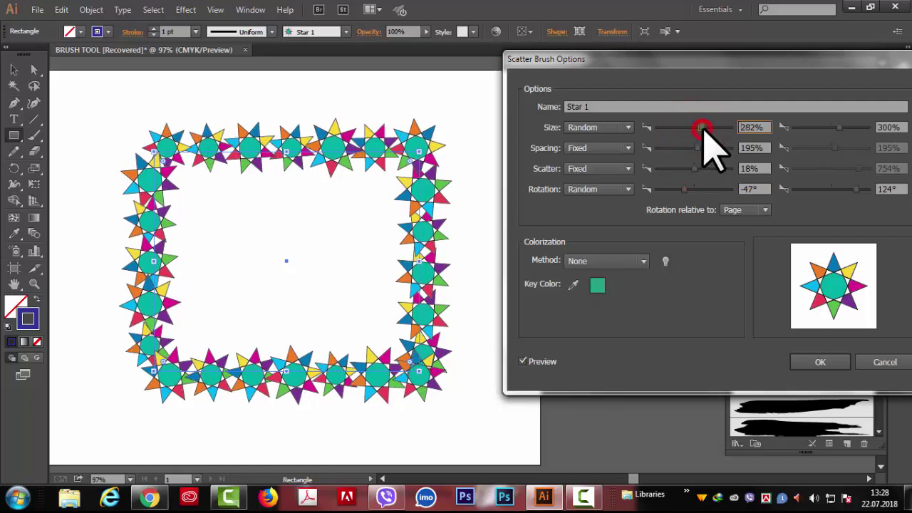
{"action": "left_click_drag", "start_coordinate": [814, 60], "coordinate": [606, 42]}
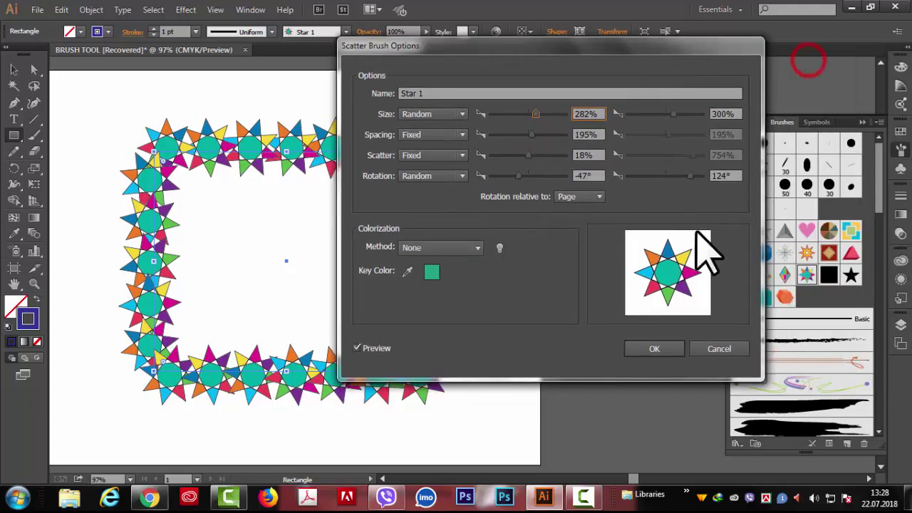
{"action": "left_click", "coordinate": [654, 347]}
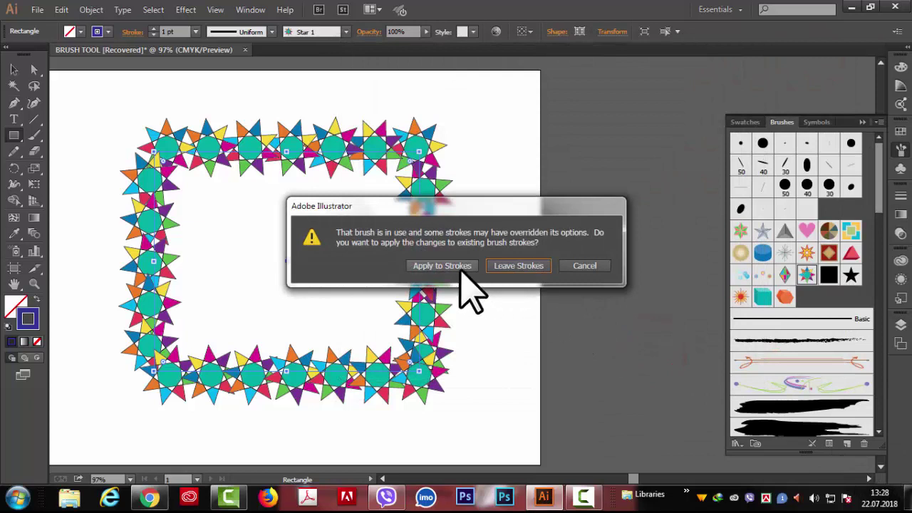
{"action": "left_click", "coordinate": [429, 267]}
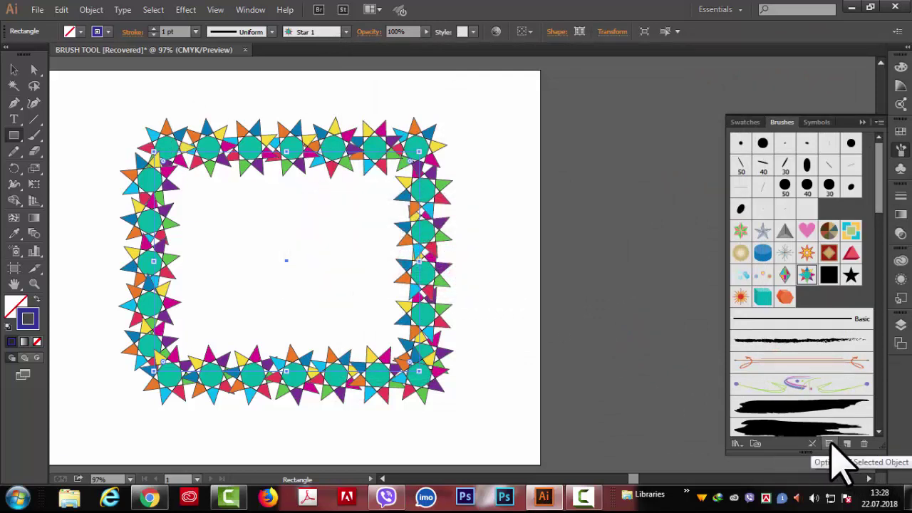
Give the star border 62–300% size, 83% spacing, 54% scatter and page-relative rotation from -24° to 124°.
{"action": "left_click", "coordinate": [830, 444]}
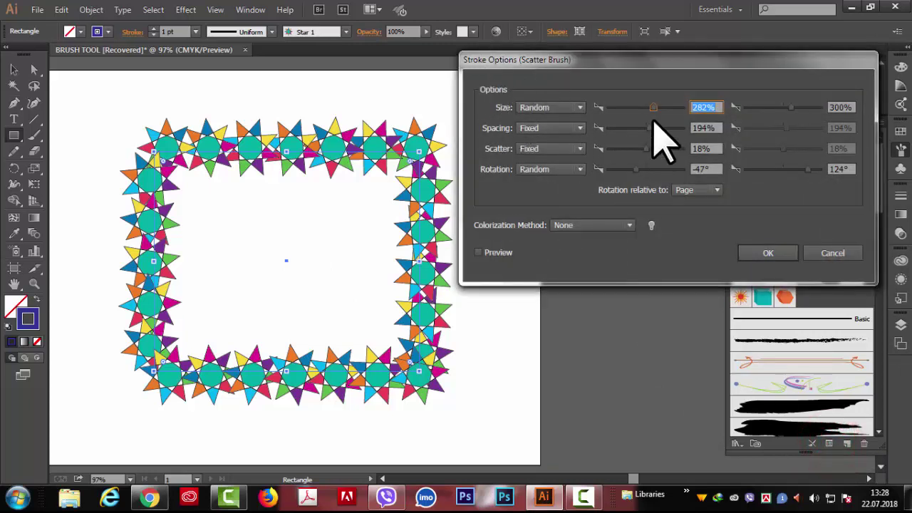
{"action": "left_click", "coordinate": [478, 253]}
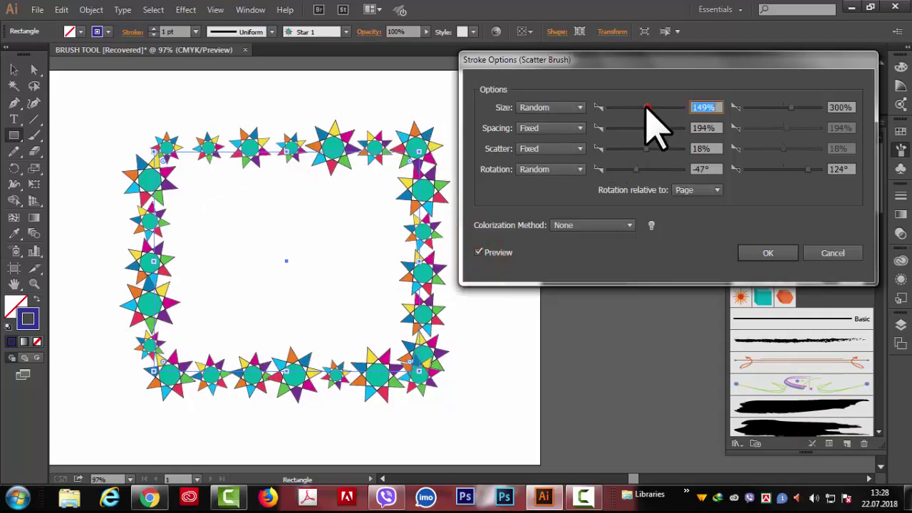
{"action": "mouse_move", "coordinate": [647, 108]}
{"action": "left_mouse_down"}
{"action": "mouse_move", "coordinate": [656, 109]}
{"action": "mouse_move", "coordinate": [630, 107]}
{"action": "left_mouse_up"}
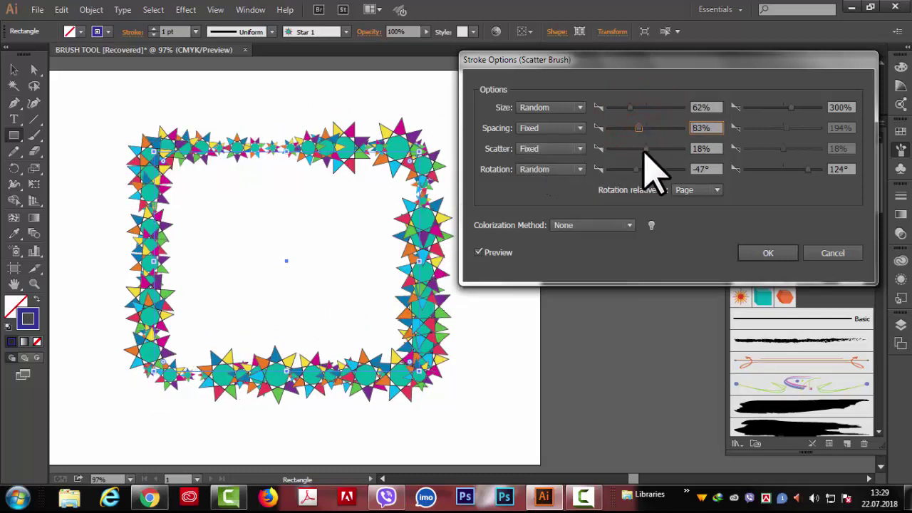
{"action": "left_click_drag", "start_coordinate": [658, 148], "coordinate": [646, 147]}
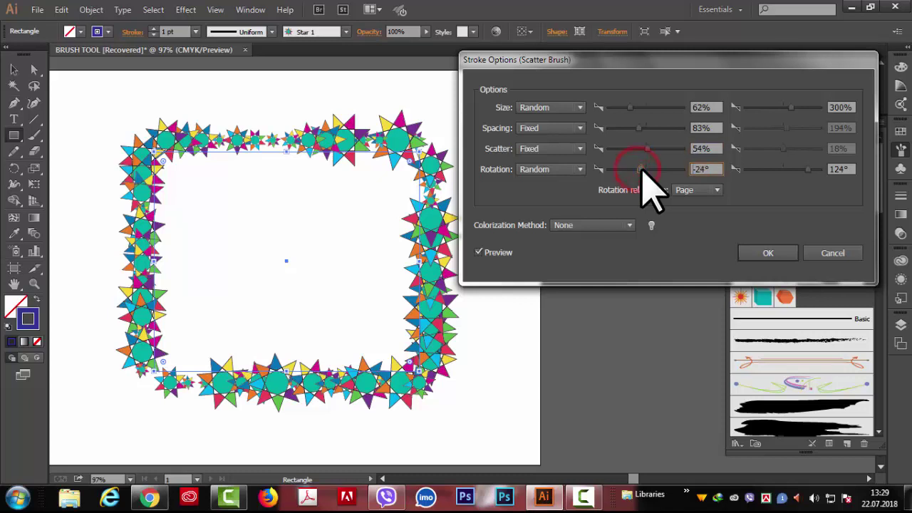
{"action": "left_click_drag", "start_coordinate": [642, 172], "coordinate": [645, 182]}
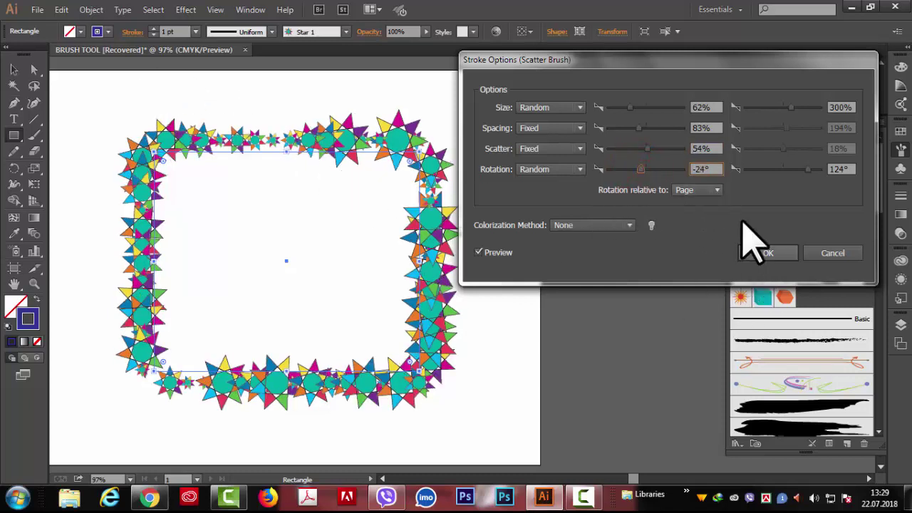
{"action": "left_click", "coordinate": [713, 189]}
{"action": "left_click", "coordinate": [702, 217]}
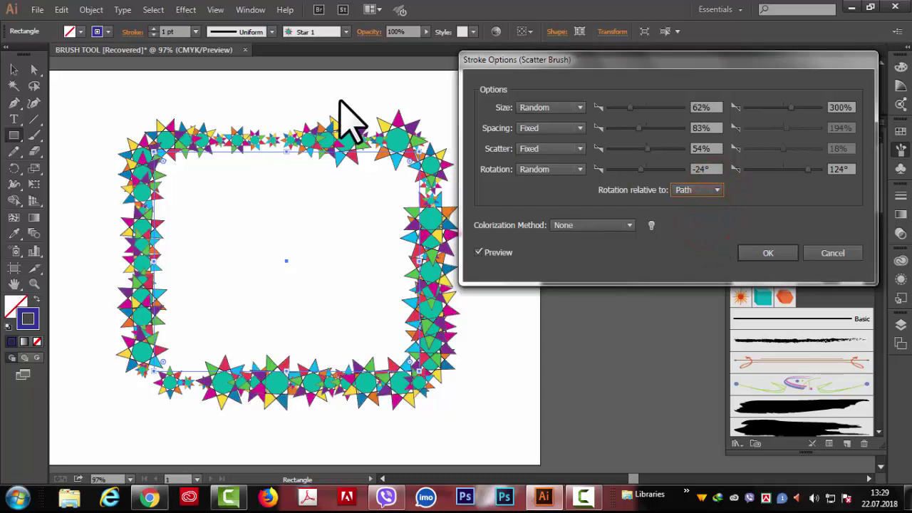
{"action": "left_click", "coordinate": [717, 190]}
{"action": "left_click", "coordinate": [705, 204]}
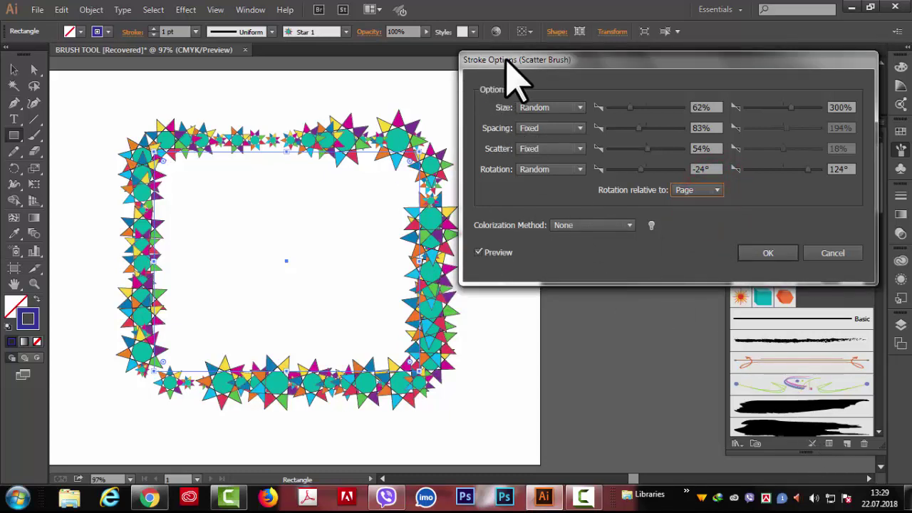
{"action": "left_click", "coordinate": [766, 253]}
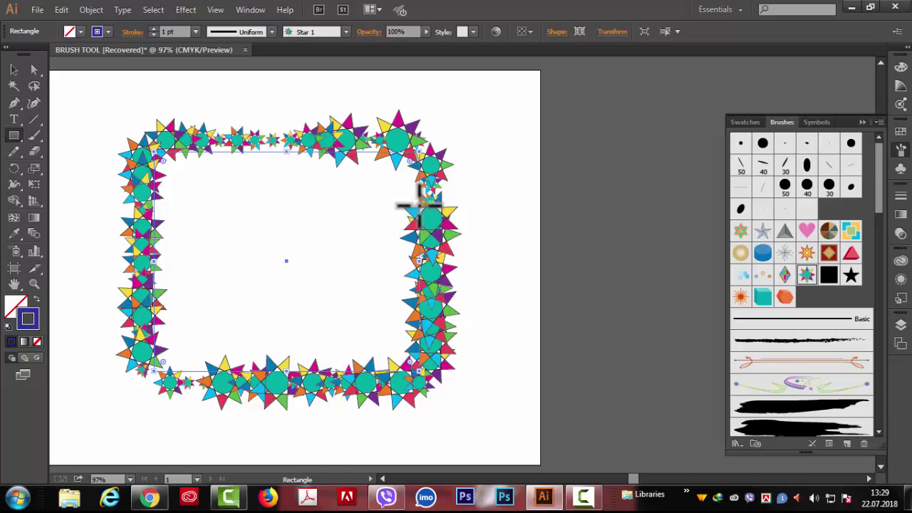
Delete the star frame and shift the artboard view to the right.
{"action": "key", "text": "Delete"}
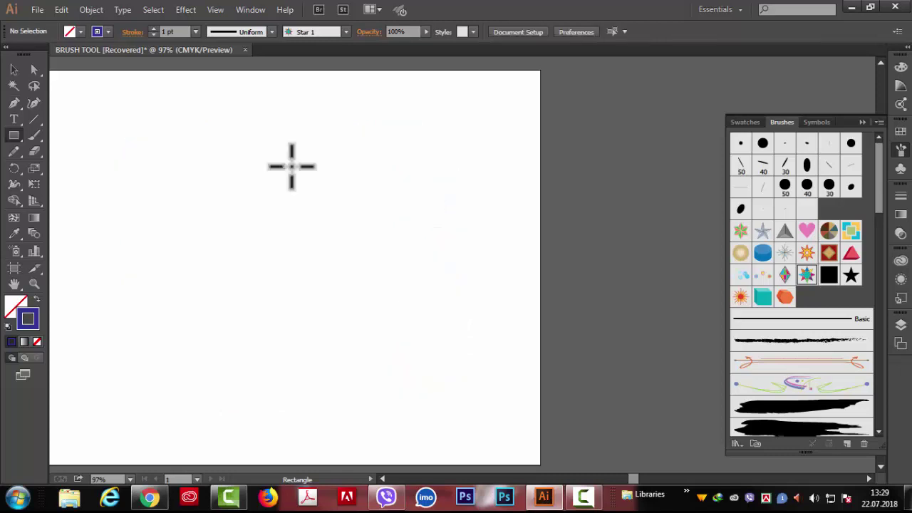
{"action": "key", "text": "h"}
{"action": "left_click_drag", "start_coordinate": [328, 274], "coordinate": [397, 265]}
Type ART in Myriad Pro and scale it up from 72 pt to about 288.24 pt.
{"action": "left_click", "coordinate": [14, 120]}
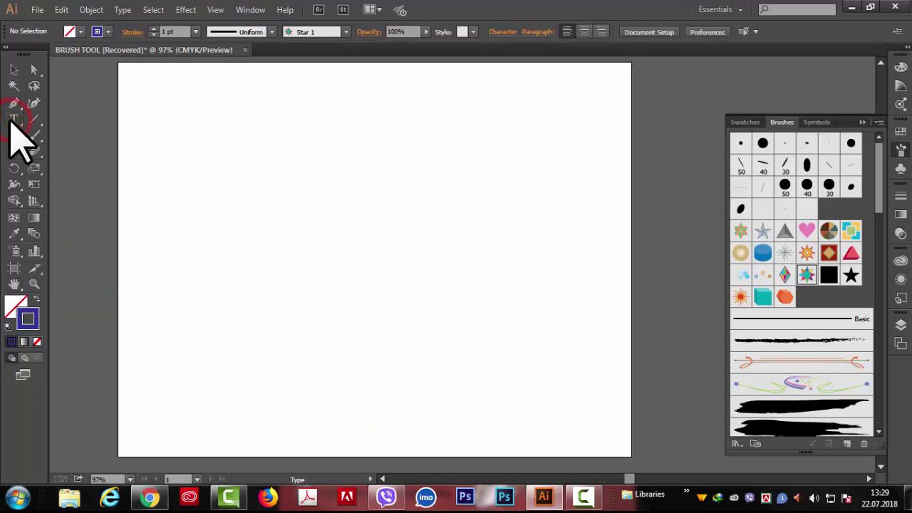
{"action": "left_click", "coordinate": [253, 223]}
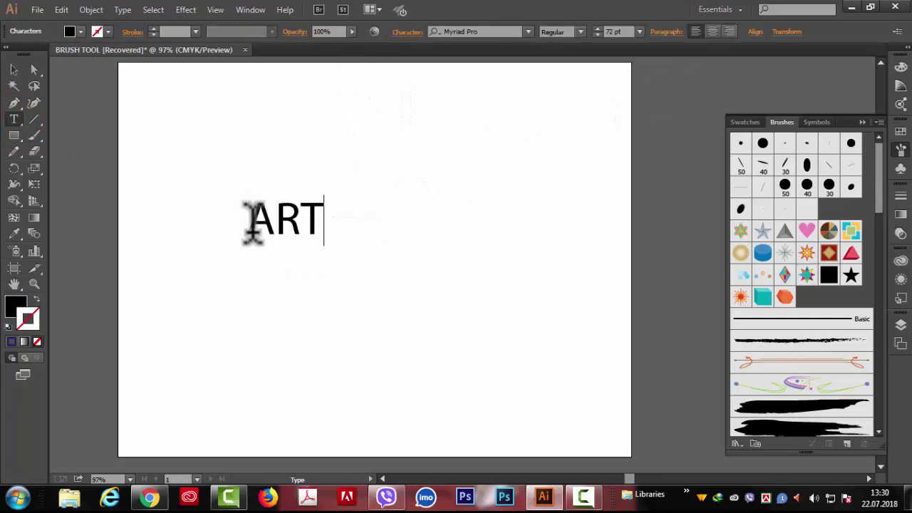
{"action": "left_click", "coordinate": [13, 69]}
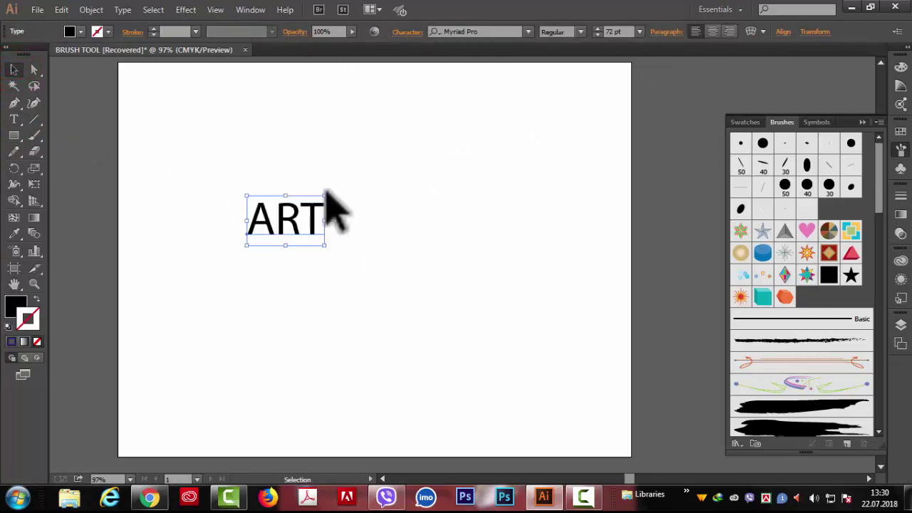
{"action": "left_click_drag", "start_coordinate": [328, 196], "coordinate": [518, 138]}
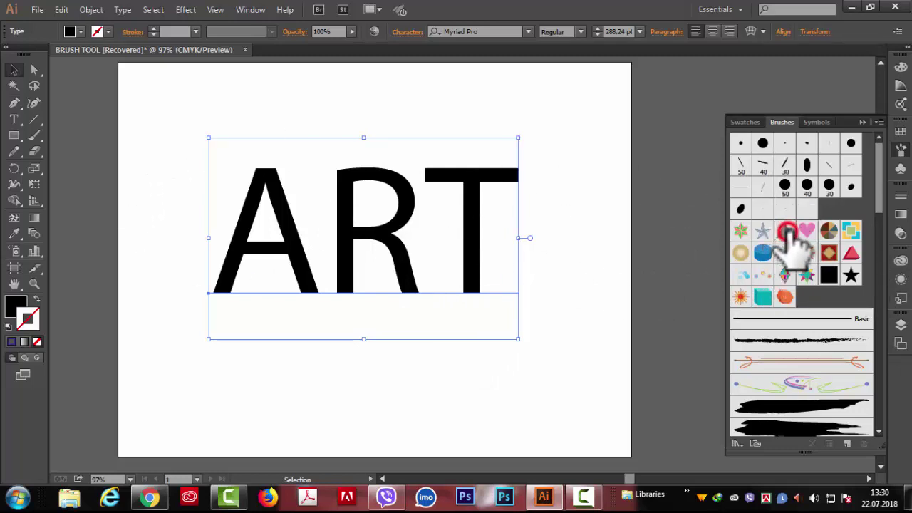
{"action": "left_click", "coordinate": [762, 231]}
{"action": "left_click", "coordinate": [741, 237]}
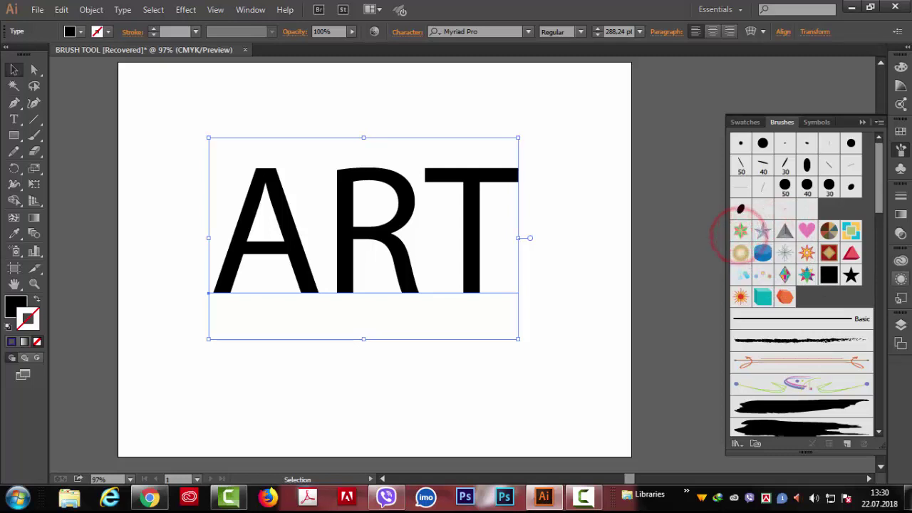
{"action": "left_click", "coordinate": [91, 10]}
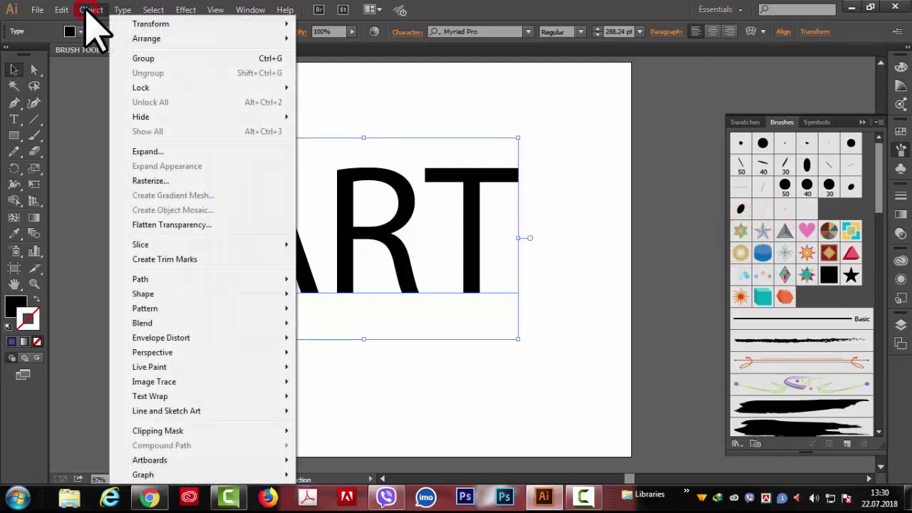
Expand ART into outline shapes with a 1 pt black stroke and no fill.
{"action": "left_click", "coordinate": [146, 152]}
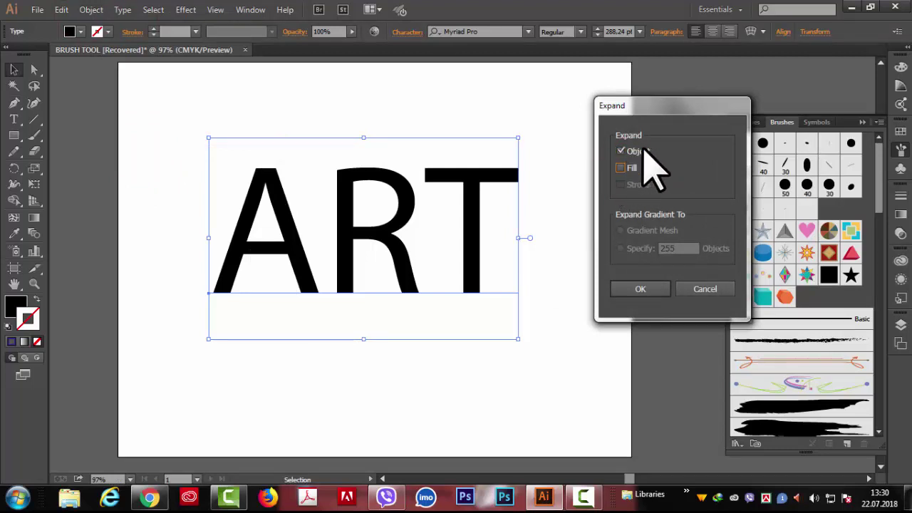
{"action": "left_click", "coordinate": [653, 284]}
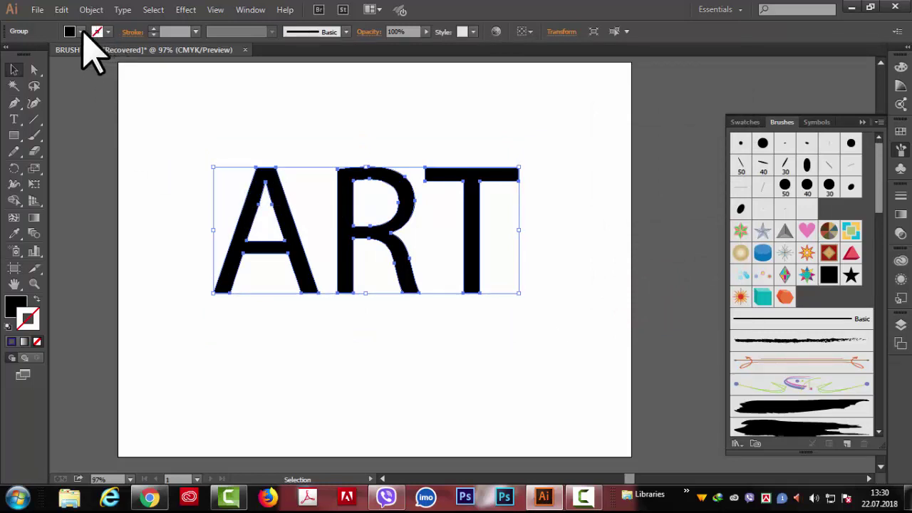
{"action": "left_click", "coordinate": [107, 32]}
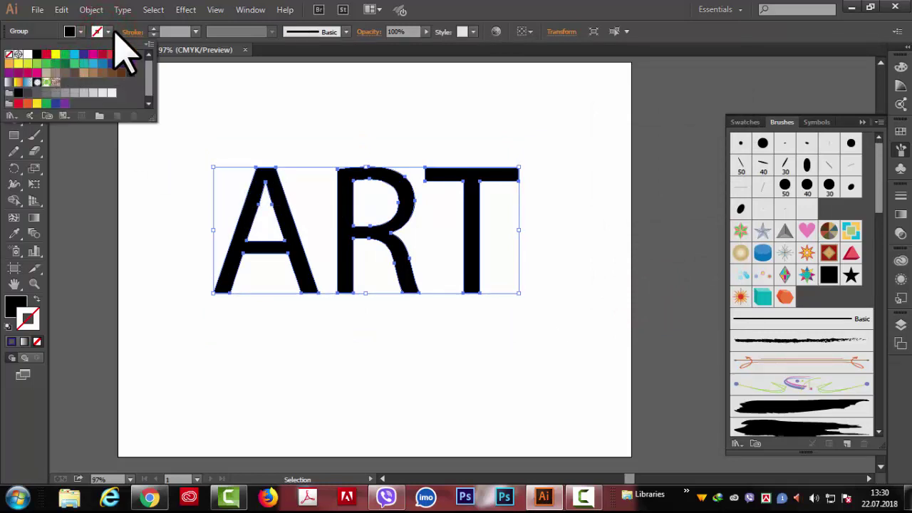
{"action": "left_click", "coordinate": [46, 55]}
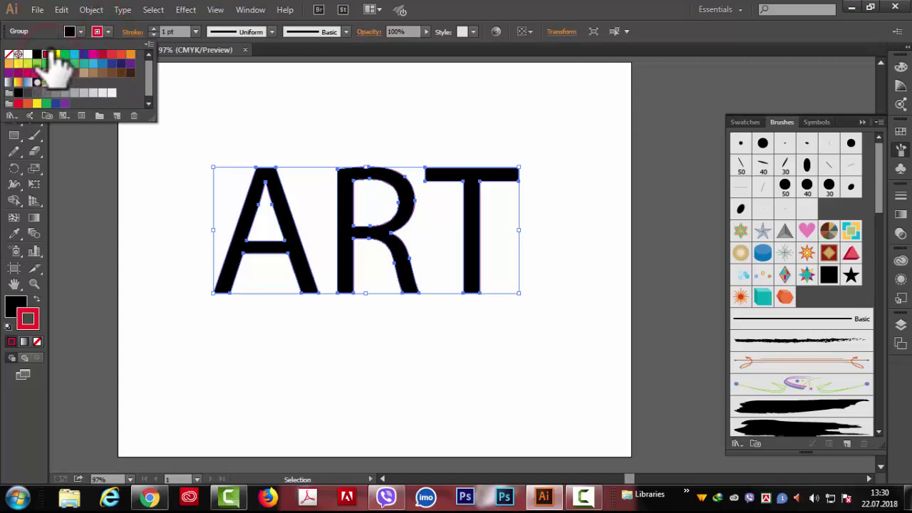
{"action": "left_click", "coordinate": [76, 32]}
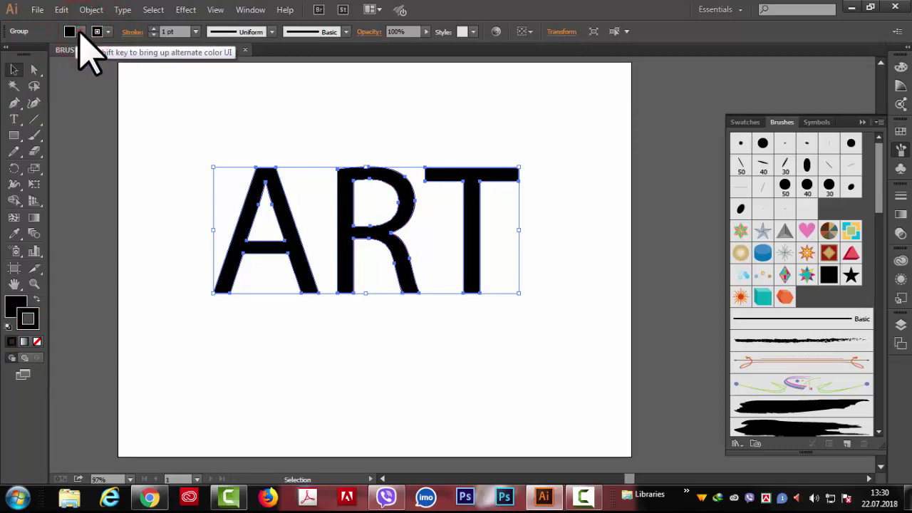
{"action": "left_click", "coordinate": [75, 32]}
{"action": "left_click", "coordinate": [9, 55]}
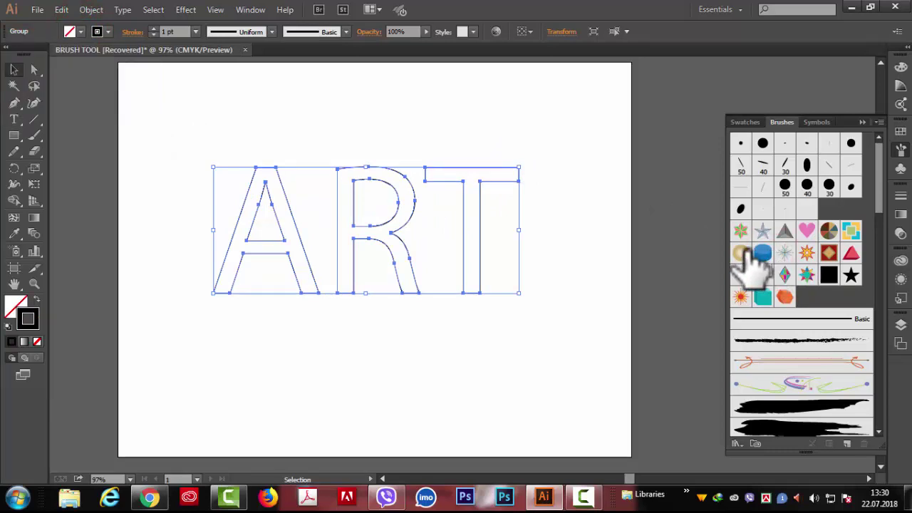
Try Sun, star, hexagon, cone, chalk and ribbon brushes on ART, settling on black charcoal.
{"action": "left_click", "coordinate": [742, 253]}
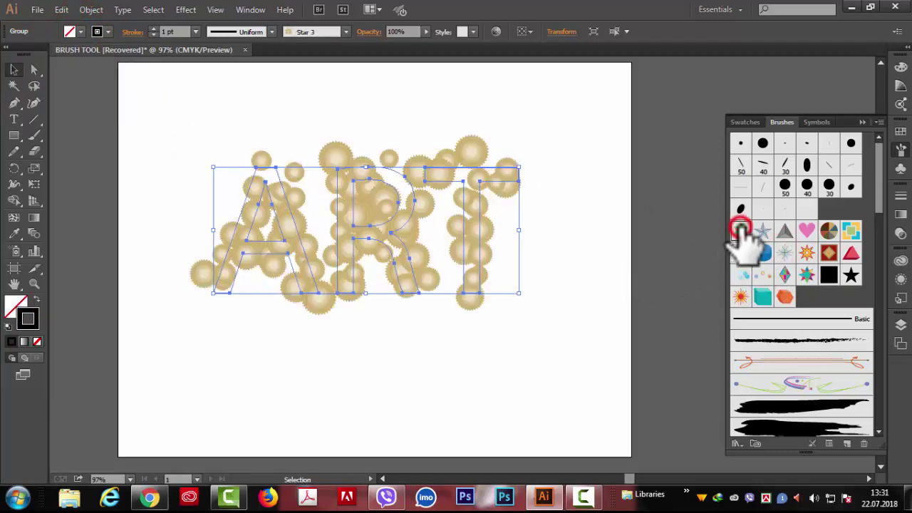
{"action": "left_click", "coordinate": [742, 230]}
{"action": "left_click", "coordinate": [785, 297]}
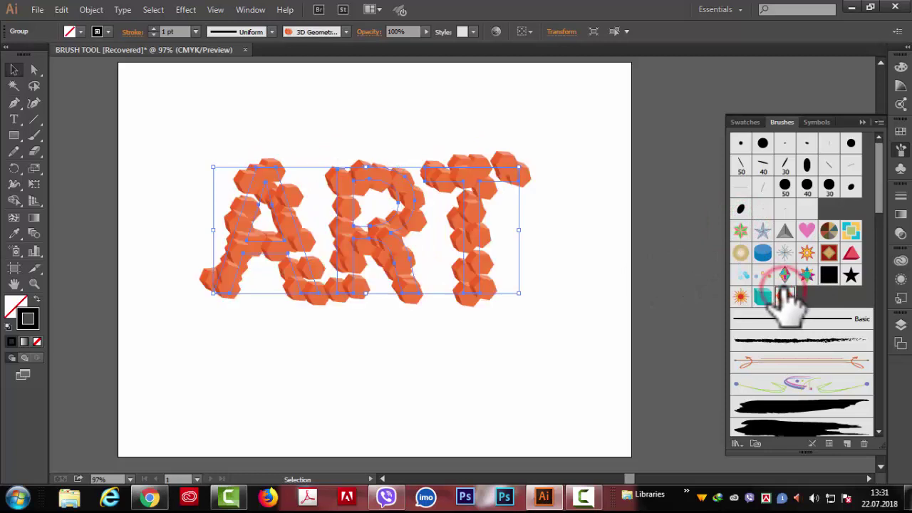
{"action": "left_click", "coordinate": [851, 253]}
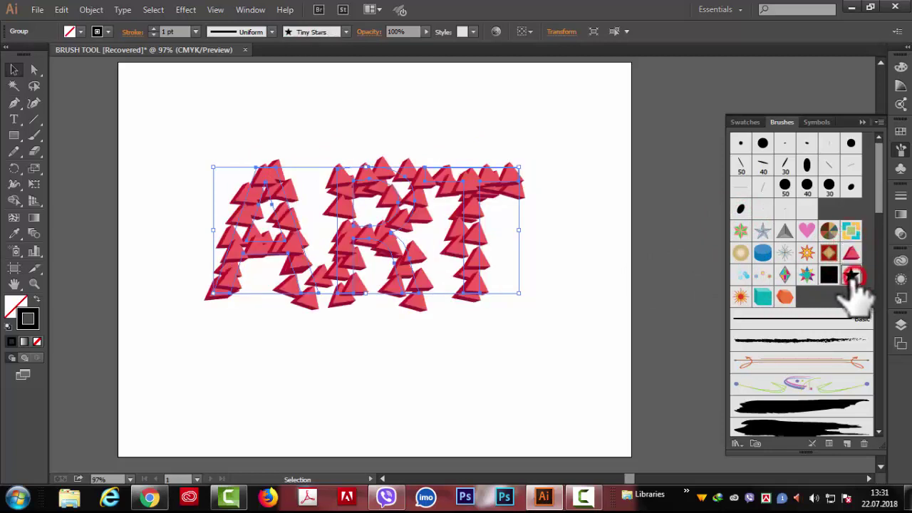
{"action": "left_click", "coordinate": [741, 165]}
{"action": "left_click", "coordinate": [802, 406]}
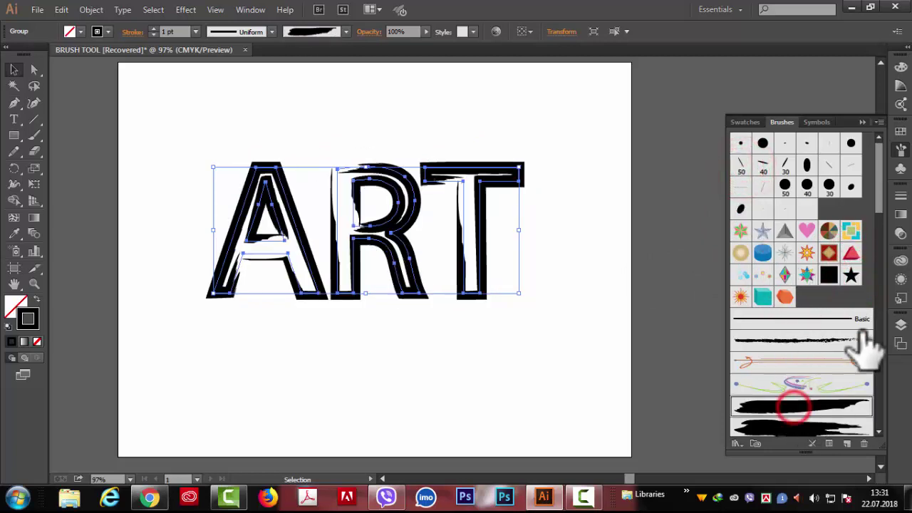
{"action": "left_click", "coordinate": [876, 205]}
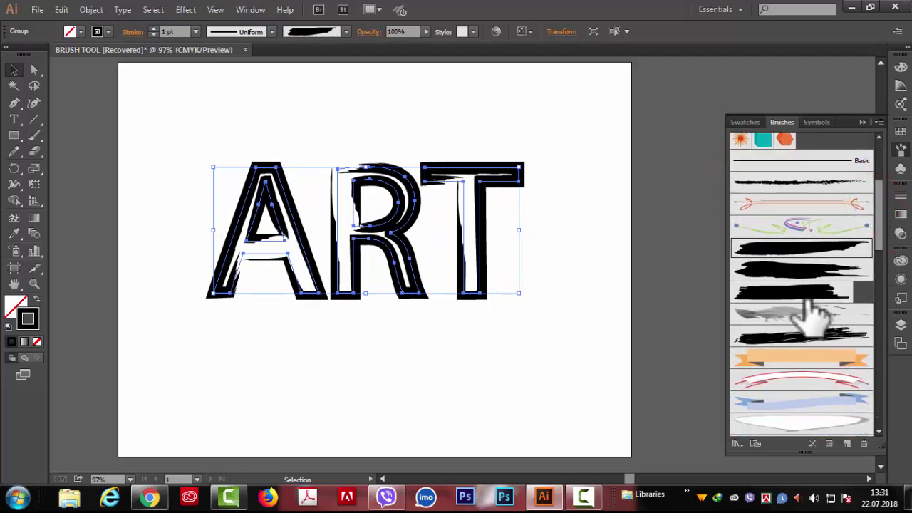
{"action": "left_click", "coordinate": [802, 293]}
{"action": "left_click", "coordinate": [800, 338]}
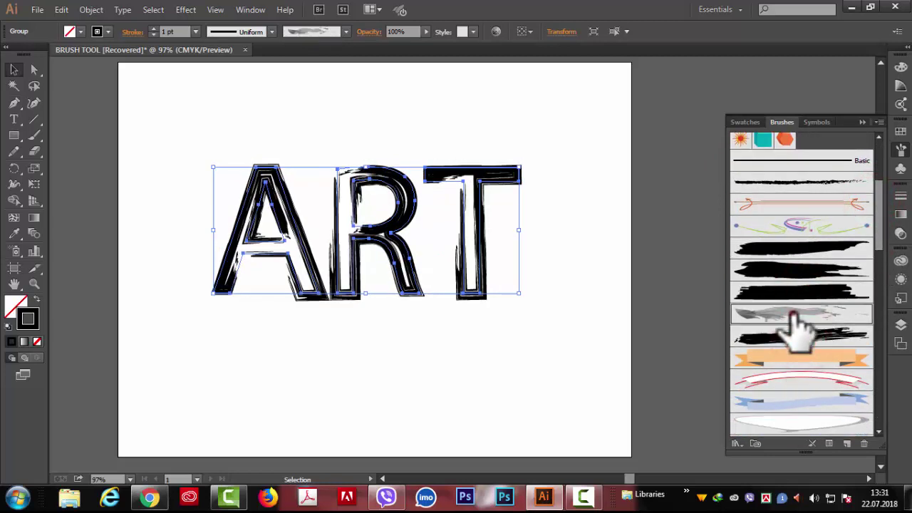
{"action": "left_click", "coordinate": [792, 312]}
{"action": "left_click", "coordinate": [798, 360]}
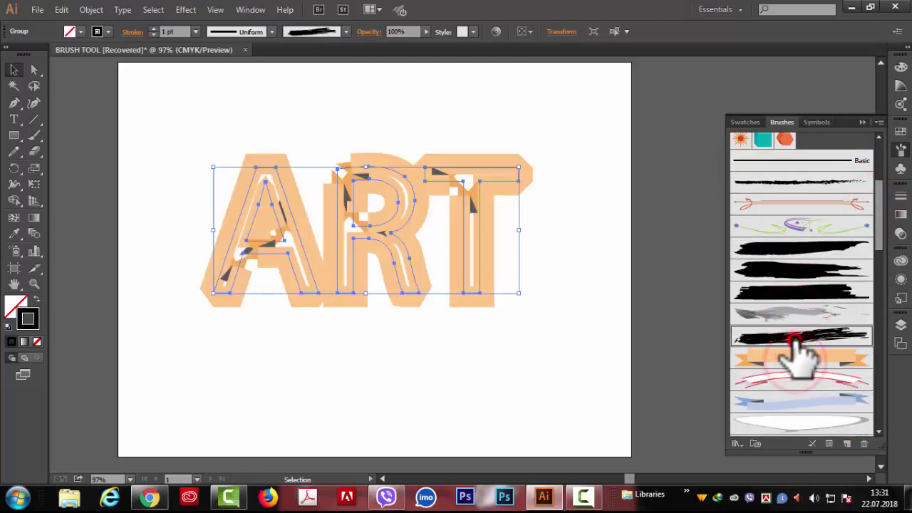
{"action": "left_click", "coordinate": [795, 337]}
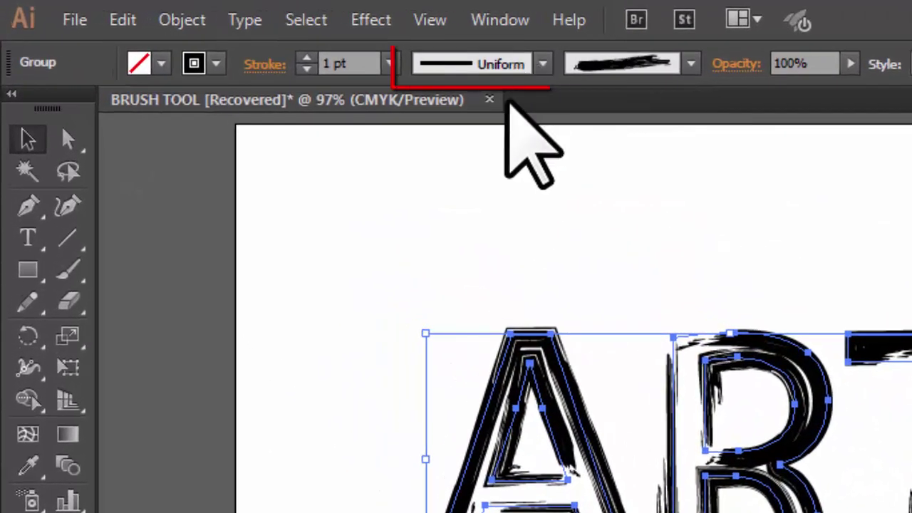
Apply Width Profile 1 to the charcoal strokes, then try others and settle on a tapered lens-shaped profile.
{"action": "left_click", "coordinate": [541, 63]}
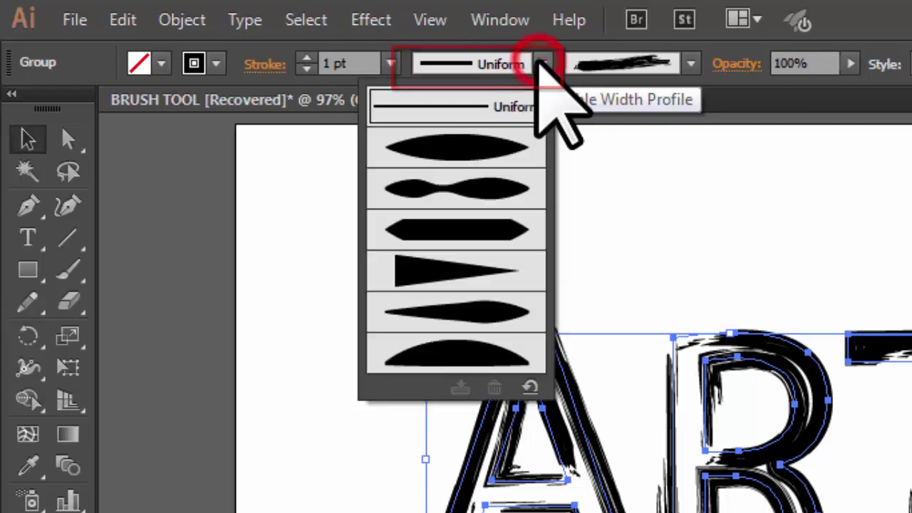
{"action": "left_click", "coordinate": [482, 151]}
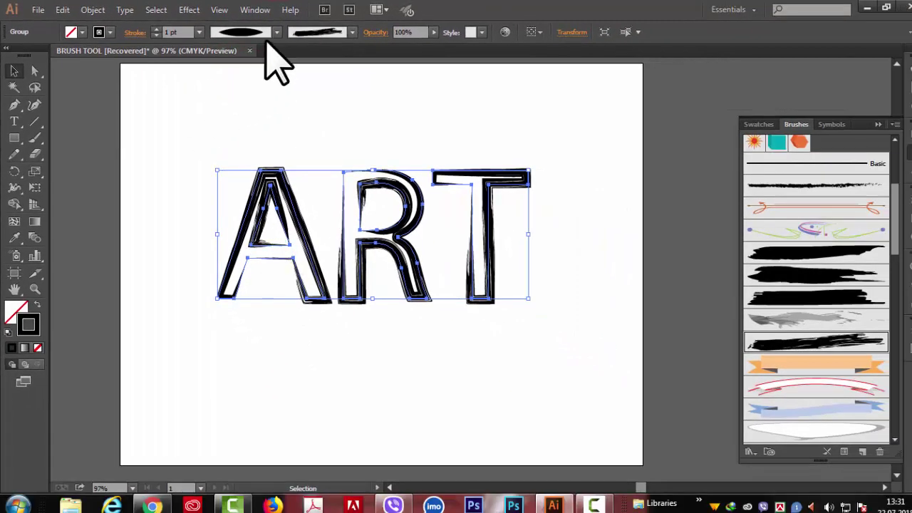
{"action": "left_click", "coordinate": [311, 37]}
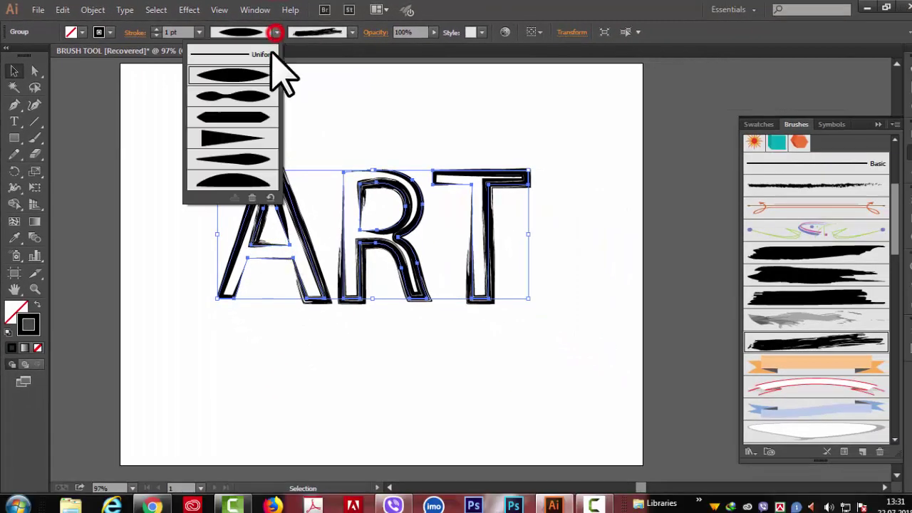
{"action": "left_click", "coordinate": [245, 102]}
{"action": "left_click", "coordinate": [276, 32]}
{"action": "left_click", "coordinate": [246, 119]}
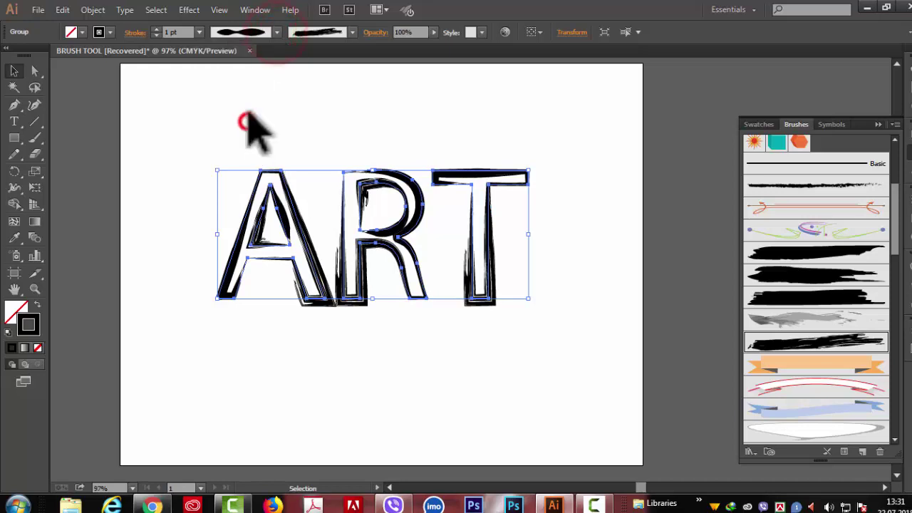
{"action": "left_click", "coordinate": [277, 32]}
{"action": "left_click", "coordinate": [249, 151]}
{"action": "left_click", "coordinate": [275, 33]}
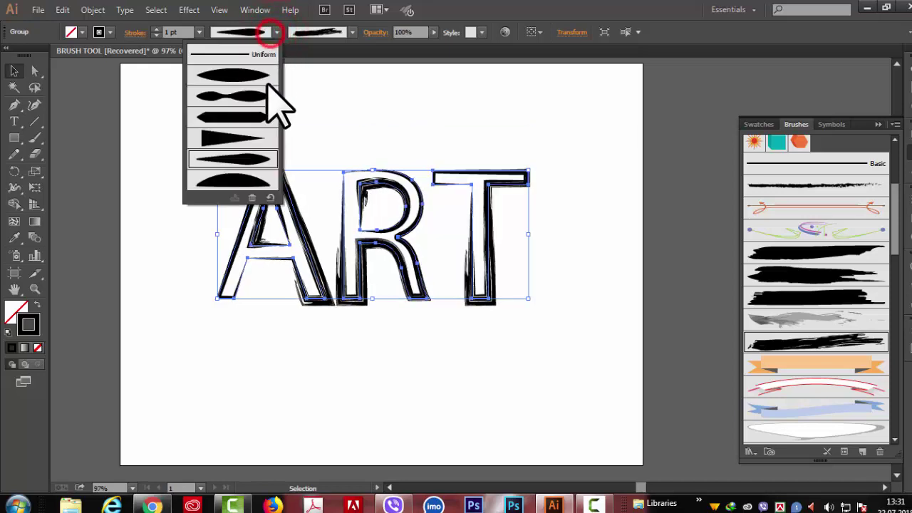
{"action": "left_click", "coordinate": [238, 178]}
{"action": "left_click", "coordinate": [276, 32]}
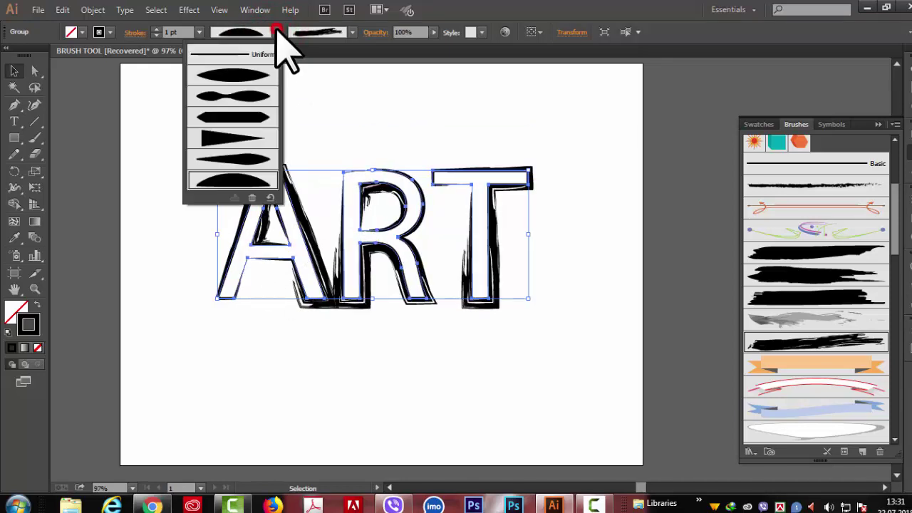
{"action": "left_click", "coordinate": [255, 153]}
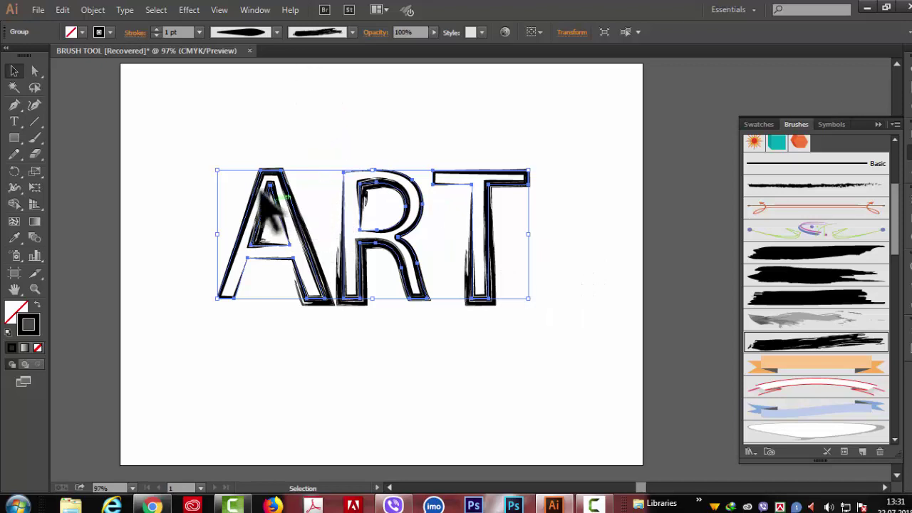
Make the ART stroke magenta after trying cyan and orange, then apply the heavy rough black brush.
{"action": "left_click", "coordinate": [110, 33]}
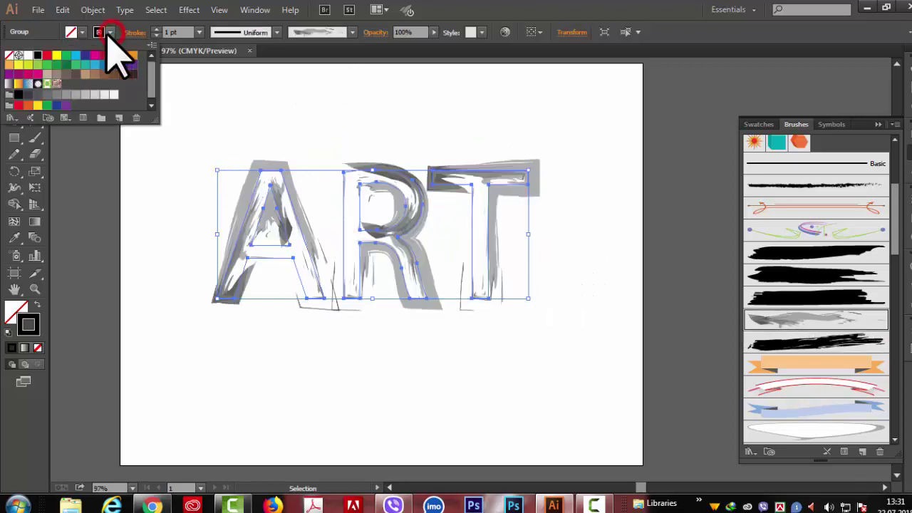
{"action": "left_click", "coordinate": [75, 57]}
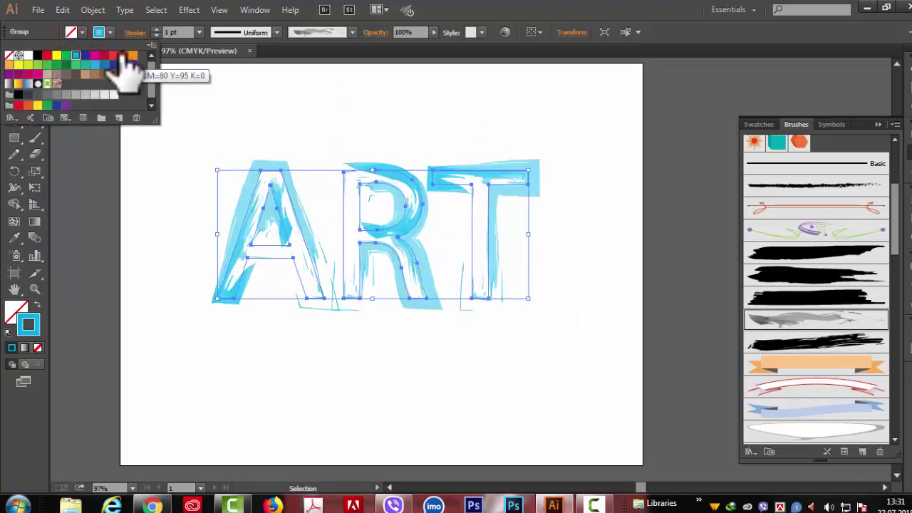
{"action": "left_click", "coordinate": [122, 56]}
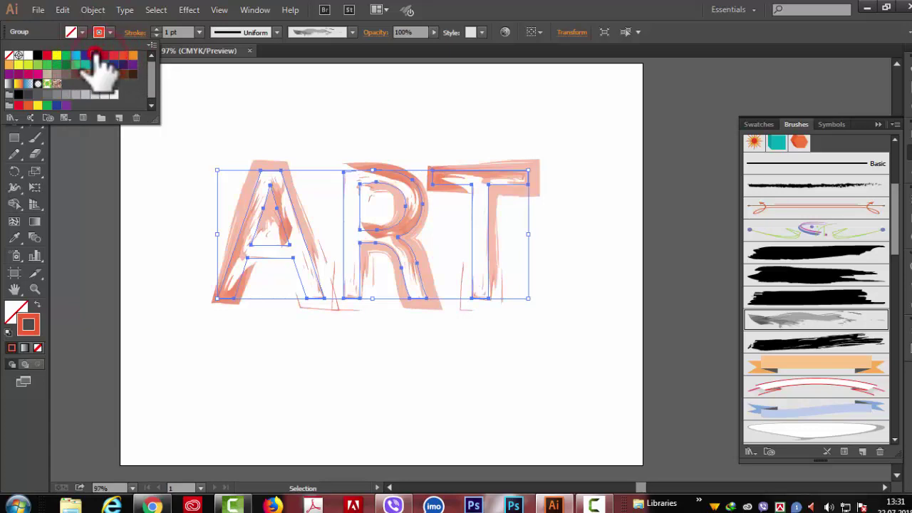
{"action": "left_click", "coordinate": [95, 56]}
{"action": "left_click", "coordinate": [509, 136]}
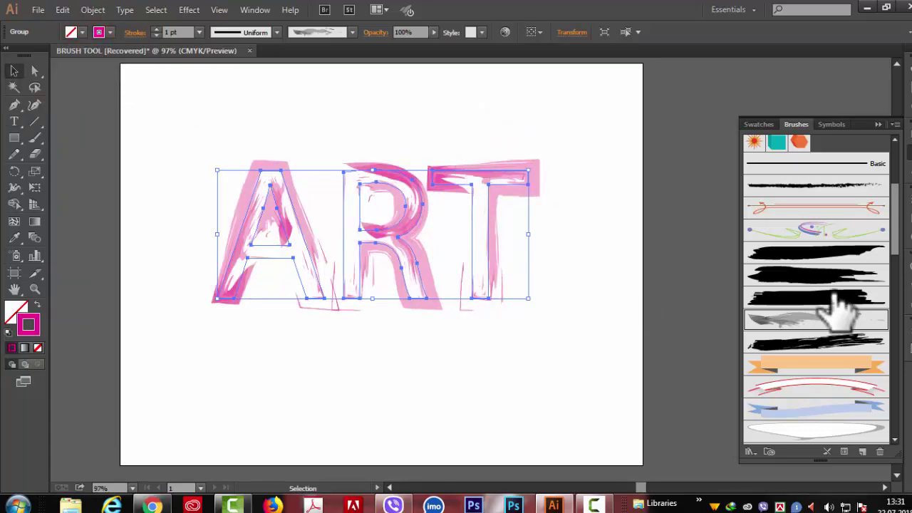
{"action": "left_click", "coordinate": [827, 256]}
{"action": "mouse_move", "coordinate": [896, 214]}
{"action": "left_mouse_down"}
{"action": "mouse_move", "coordinate": [898, 403]}
{"action": "mouse_move", "coordinate": [902, 366]}
{"action": "mouse_move", "coordinate": [817, 362]}
{"action": "left_mouse_up"}
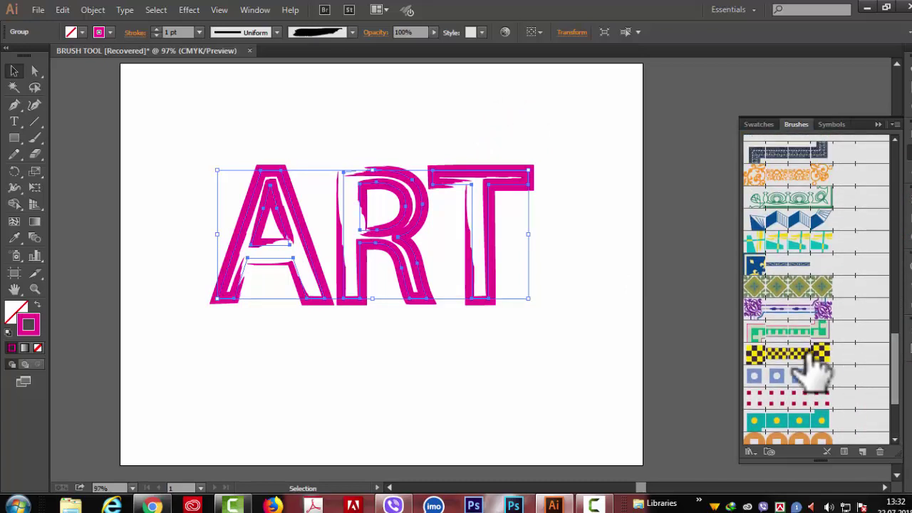
After trying checkered and blue zigzag brushes, apply the orange ornate pattern brush to ART and enlarge it.
{"action": "left_click", "coordinate": [805, 353]}
{"action": "left_click", "coordinate": [780, 219]}
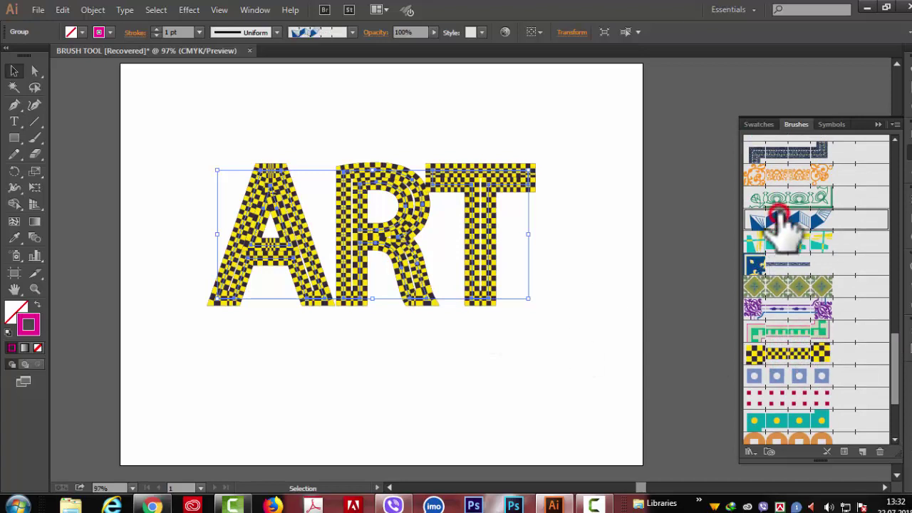
{"action": "left_click", "coordinate": [725, 166]}
{"action": "left_click", "coordinate": [784, 173]}
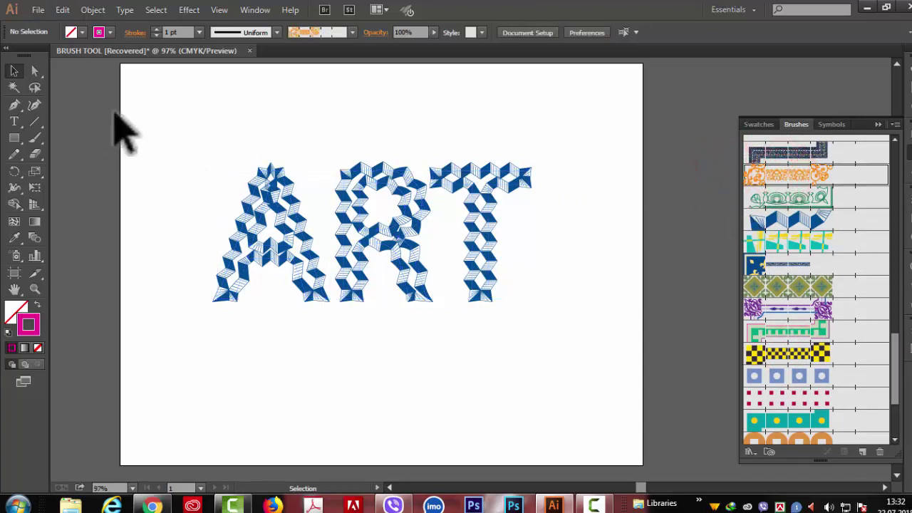
{"action": "left_click_drag", "start_coordinate": [140, 119], "coordinate": [556, 396]}
{"action": "left_click", "coordinate": [793, 178]}
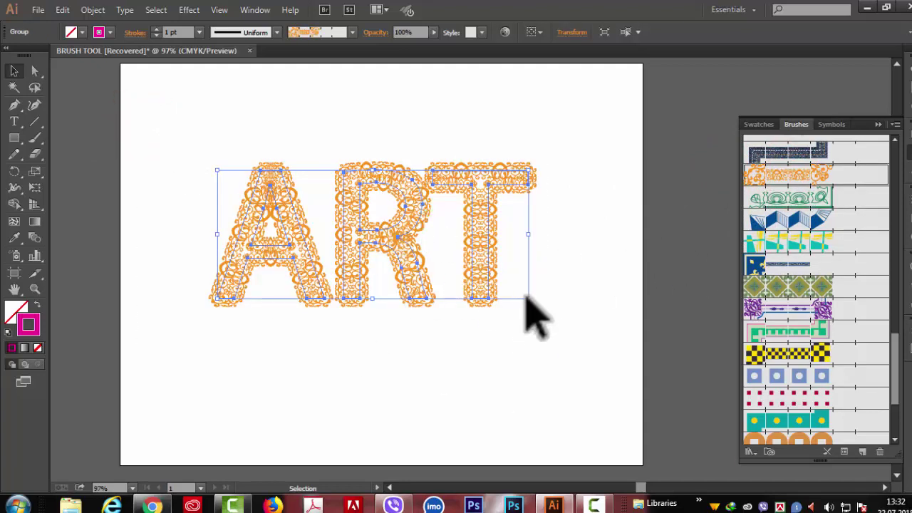
{"action": "left_click_drag", "start_coordinate": [528, 298], "coordinate": [551, 324]}
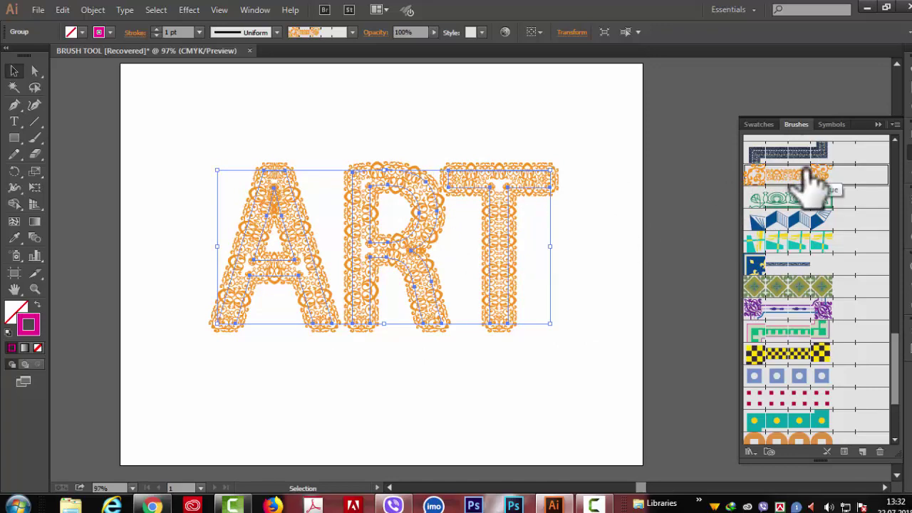
{"action": "double_click", "coordinate": [806, 172]}
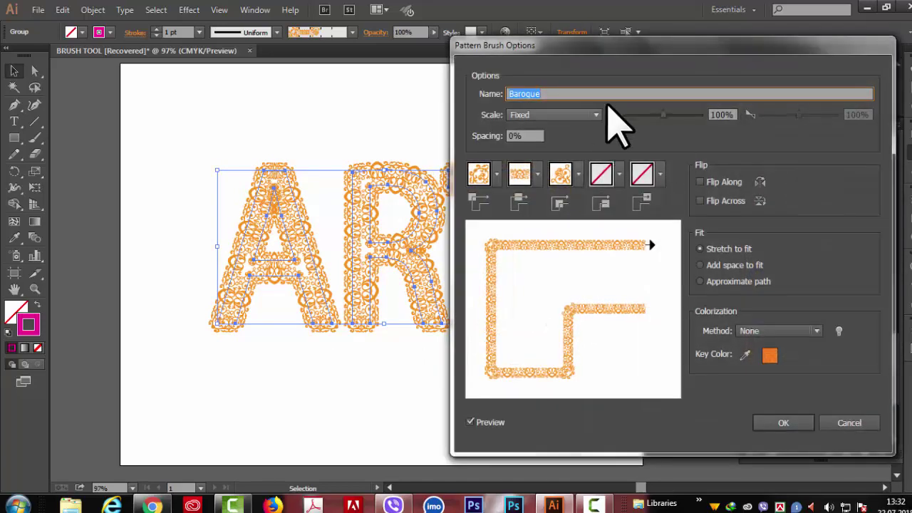
{"action": "mouse_move", "coordinate": [615, 37]}
{"action": "left_mouse_down"}
{"action": "mouse_move", "coordinate": [680, 57]}
{"action": "mouse_move", "coordinate": [717, 49]}
{"action": "mouse_move", "coordinate": [678, 77]}
{"action": "mouse_move", "coordinate": [672, 61]}
{"action": "left_mouse_up"}
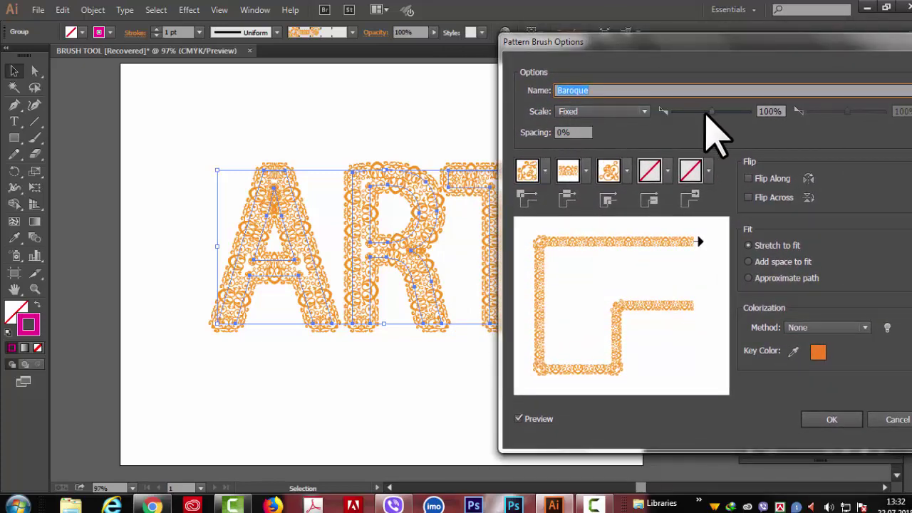
{"action": "key", "text": "Return"}
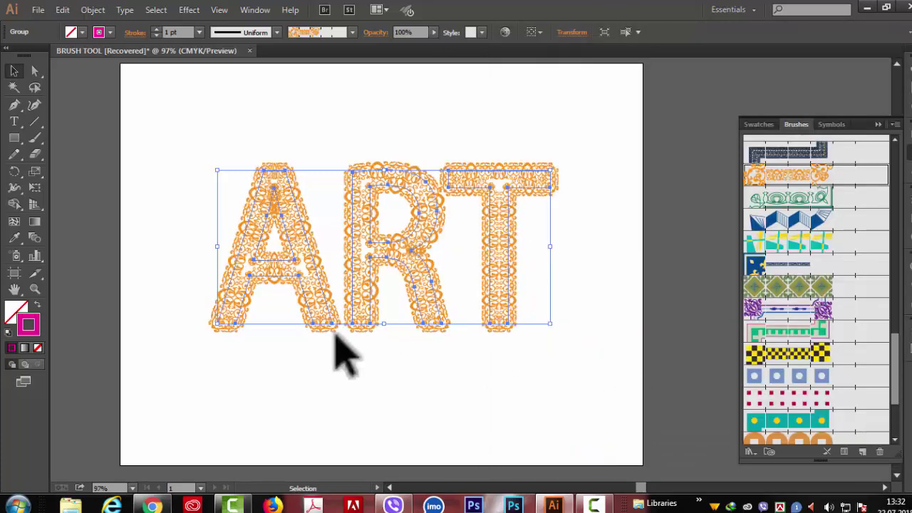
Enlarge the ART lettering by dragging its top-left corner, then switch to the Paintbrush Tool.
{"action": "scroll", "coordinate": [895, 275], "scroll_direction": "up", "scroll_amount": 10}
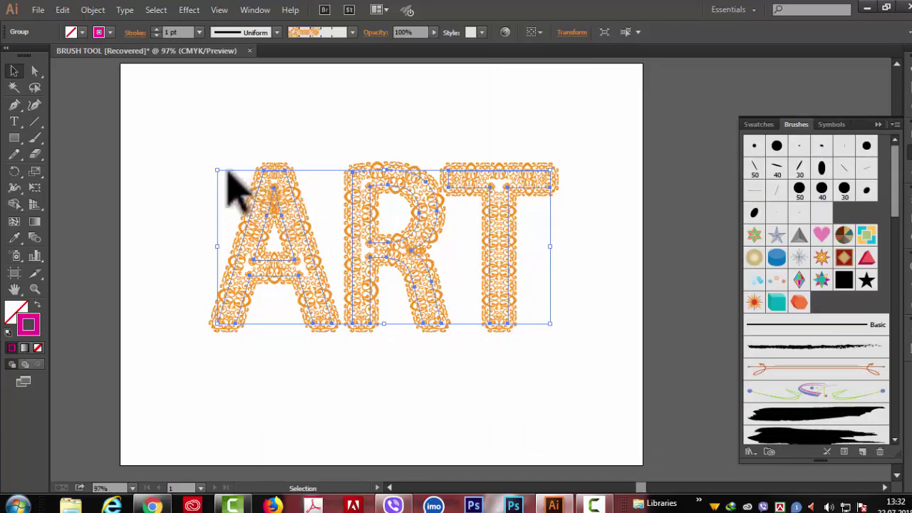
{"action": "left_click_drag", "start_coordinate": [216, 168], "coordinate": [193, 133]}
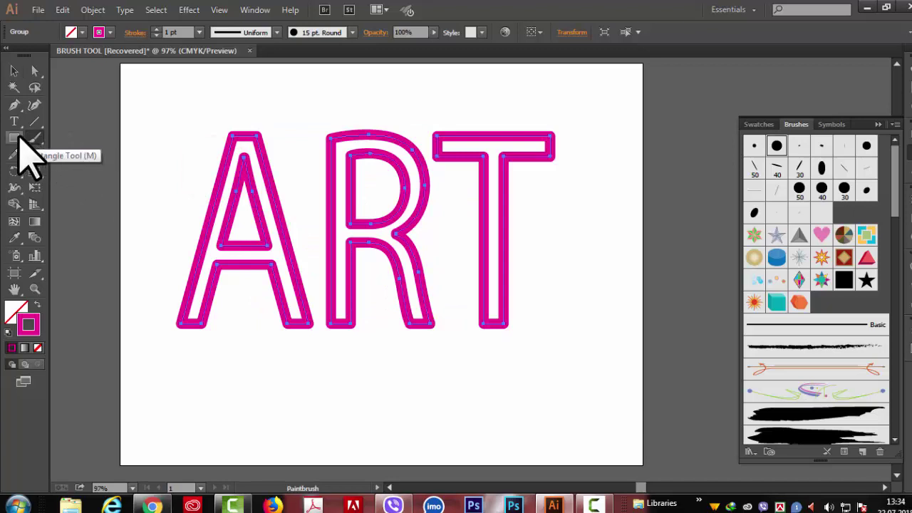
{"action": "left_click", "coordinate": [36, 138]}
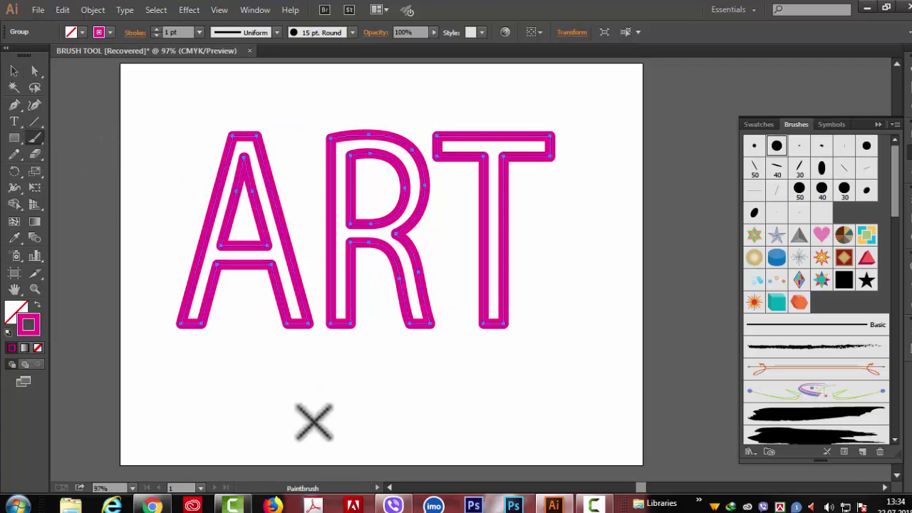